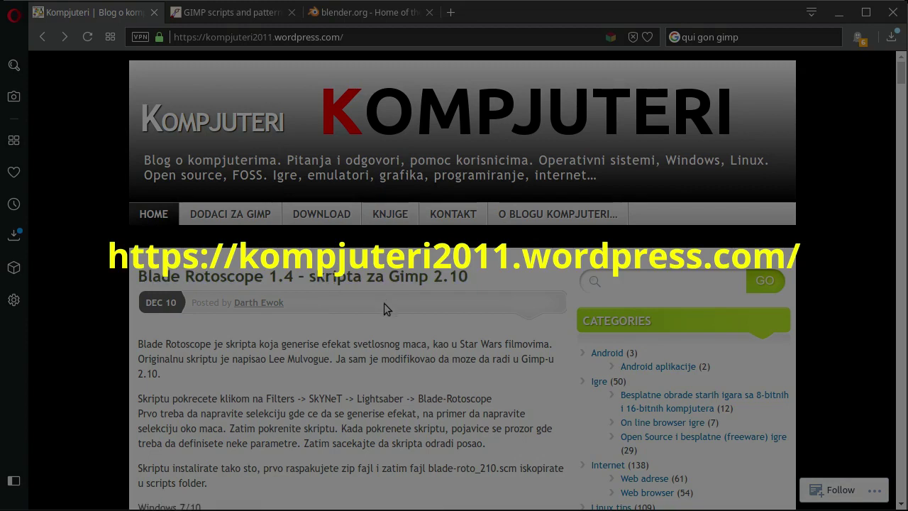
# Go to the blog's DODACI ZA GIMP page, which lists add-ons like Blade Rotoscope 1.4
pyautogui.click(235, 212)
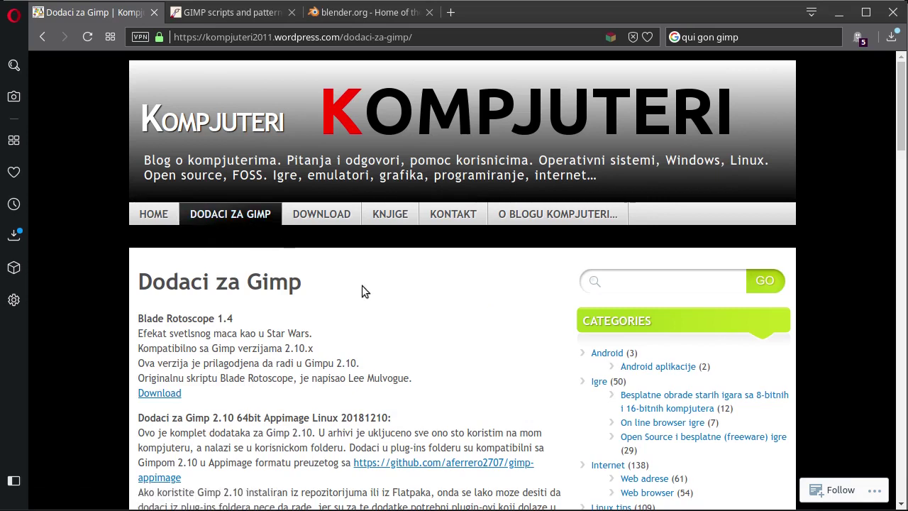
# Scroll down the add-ons page and highlight the Blade Rotoscope 1.4 title
pyautogui.scroll(-3, 363, 286)
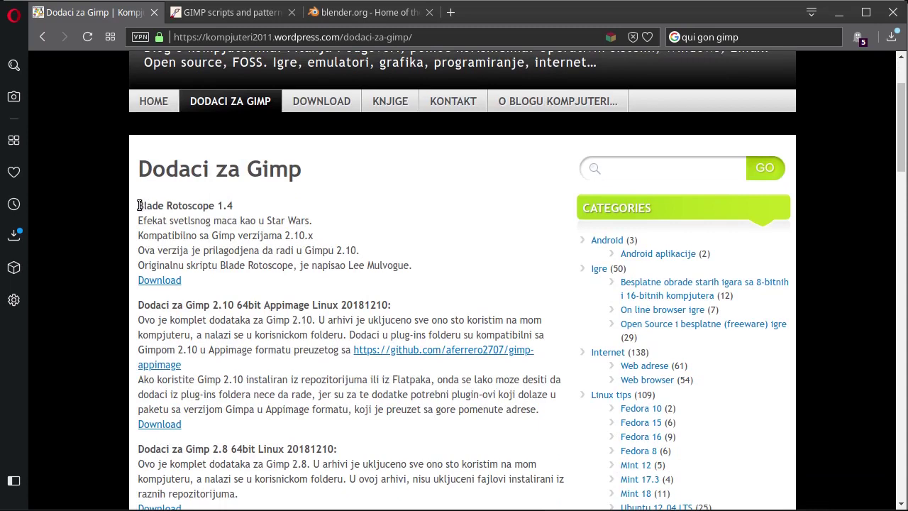
pyautogui.moveTo(139, 206); pyautogui.dragTo(240, 210)
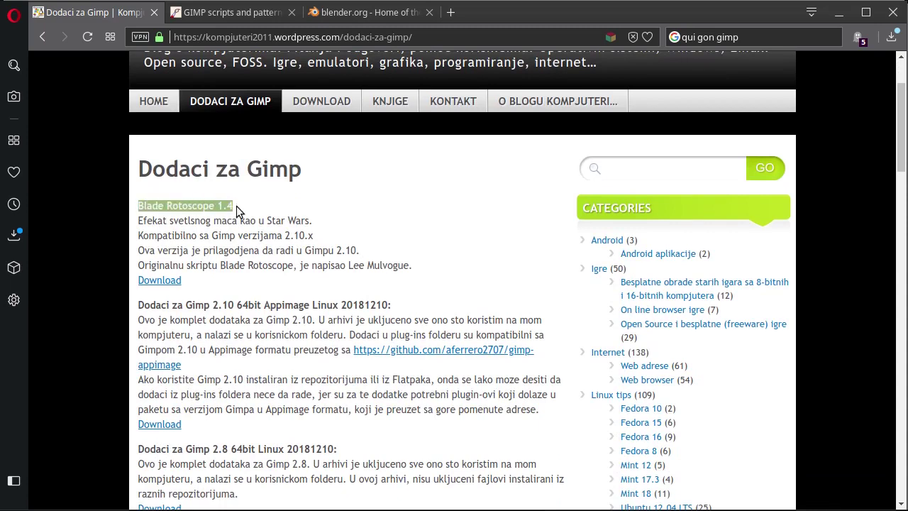
pyautogui.click(301, 221)
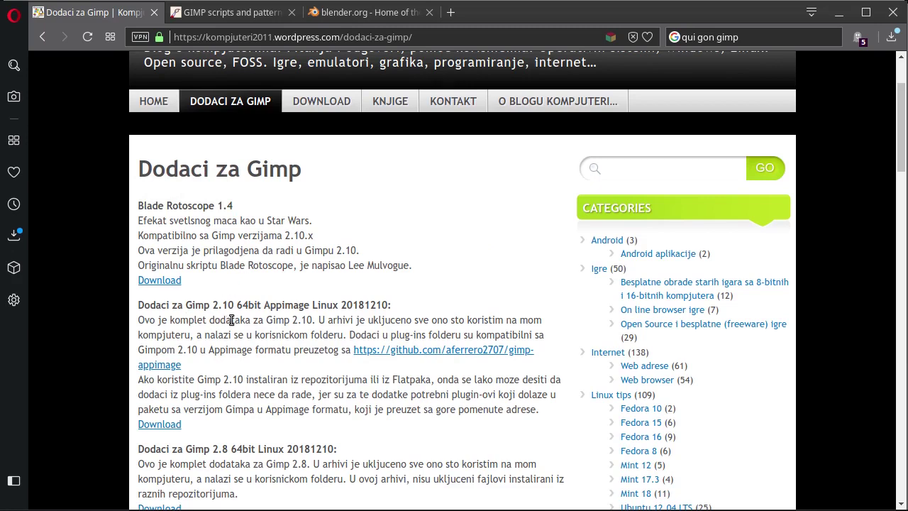
# Open the Gimp 2.10 Appimage's github.com/aferrero2707/gimp-appimage link in a background tab
pyautogui.scroll(-1, 232, 312)
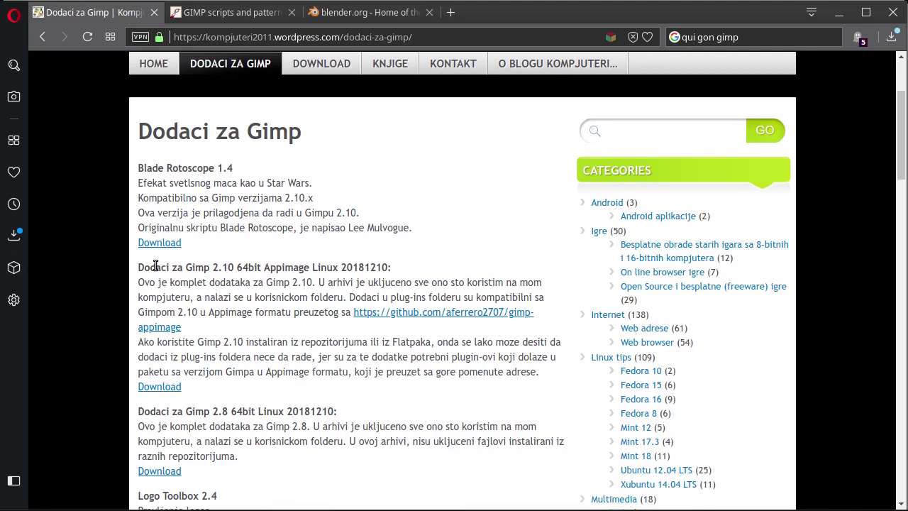
pyautogui.moveTo(156, 266); pyautogui.dragTo(304, 281)
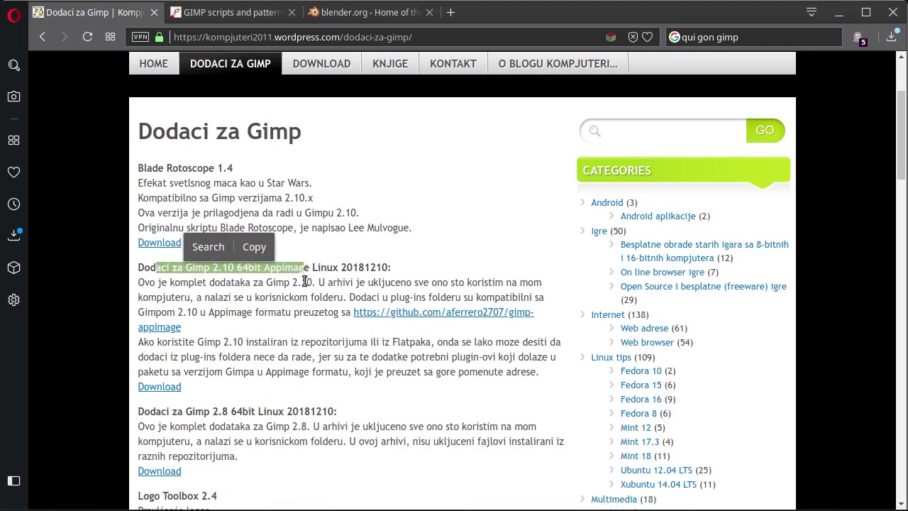
pyautogui.click(304, 282)
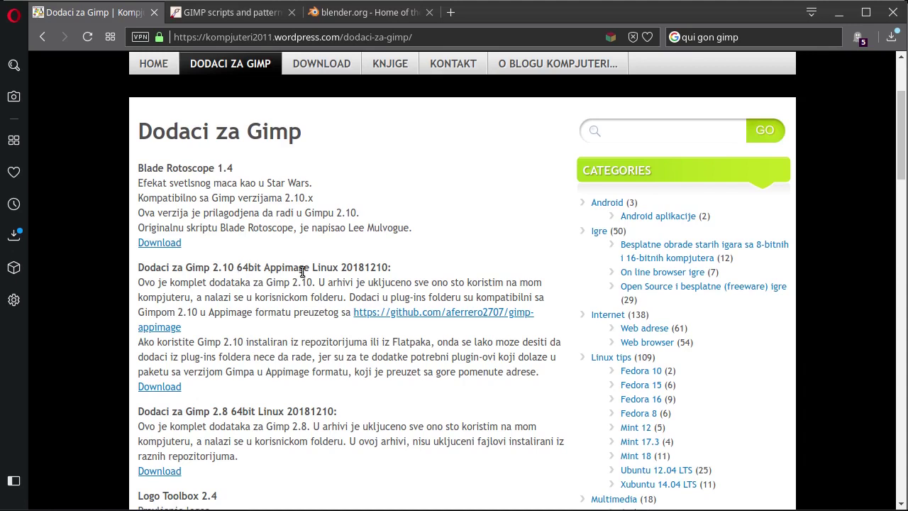
pyautogui.middleClick(439, 316)
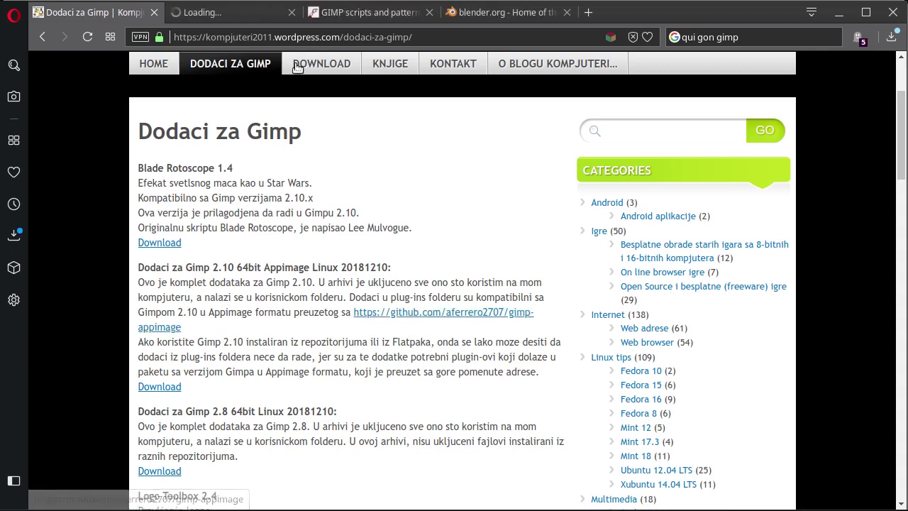
# Browse the gimp-appimage release assets on GitHub, then close that tab
pyautogui.click(234, 14)
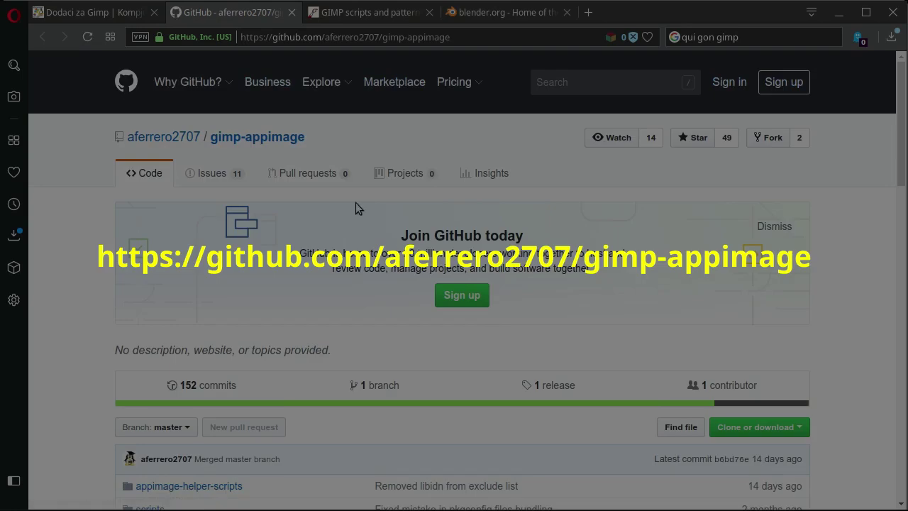
pyautogui.click(555, 389)
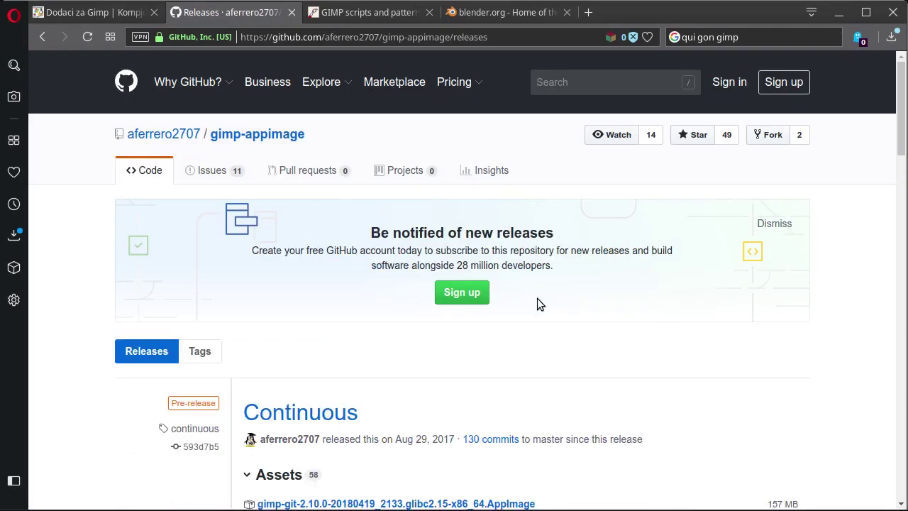
pyautogui.scroll(-3, 536, 298)
pyautogui.scroll(-3, 537, 295)
pyautogui.scroll(-3, 537, 297)
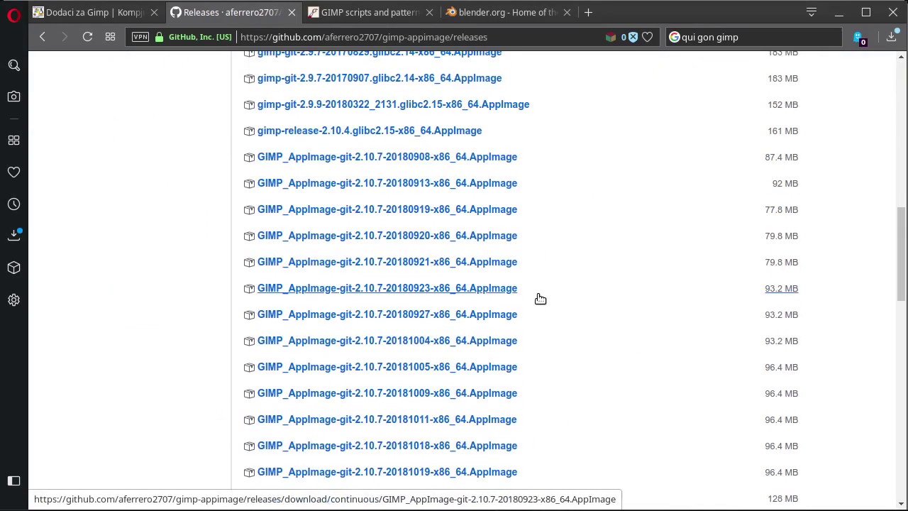
pyautogui.scroll(-3, 539, 296)
pyautogui.scroll(-3, 539, 298)
pyautogui.scroll(-3, 539, 296)
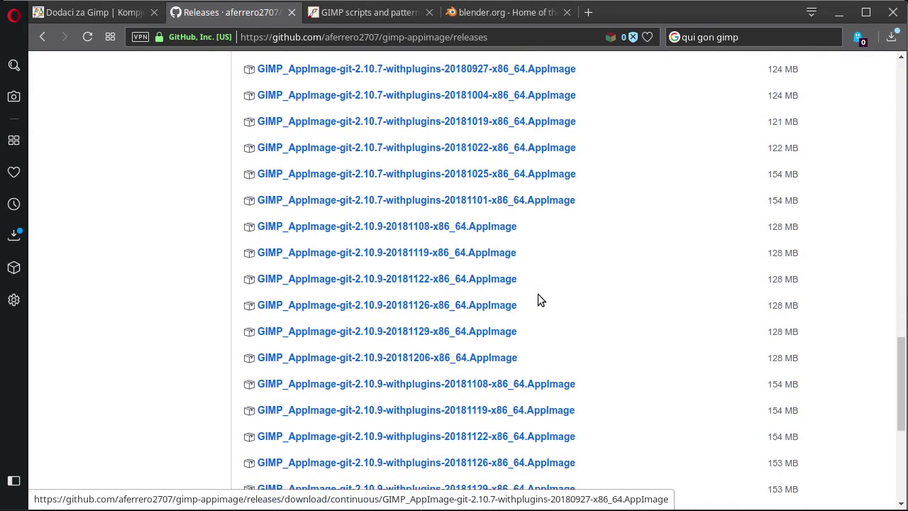
pyautogui.scroll(-3, 538, 295)
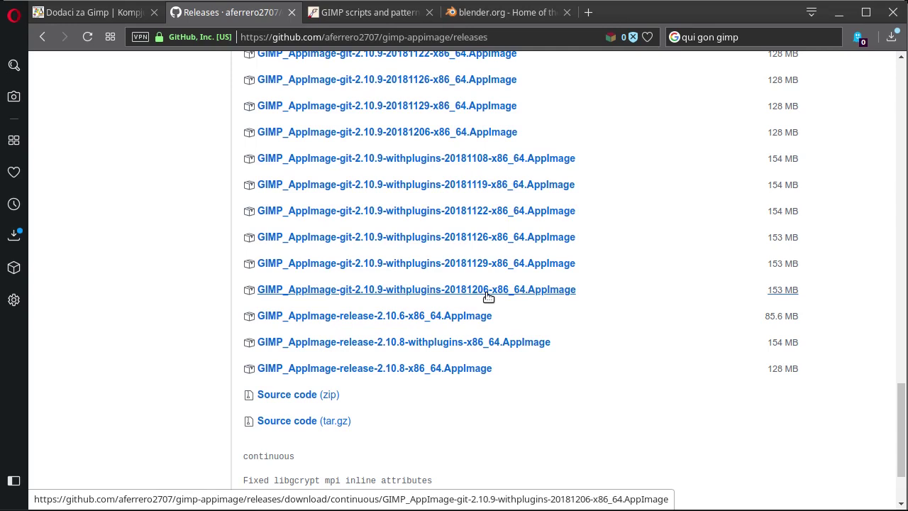
pyautogui.hotkey('ctrl', 'w')
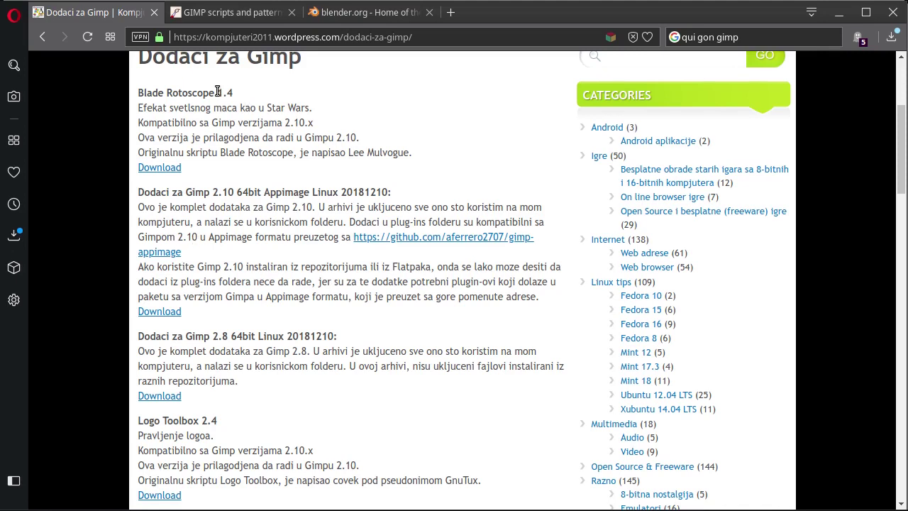
# Scroll through the Dodaci za Gimp add-ons list and back to the top
pyautogui.scroll(-3, 213, 156)
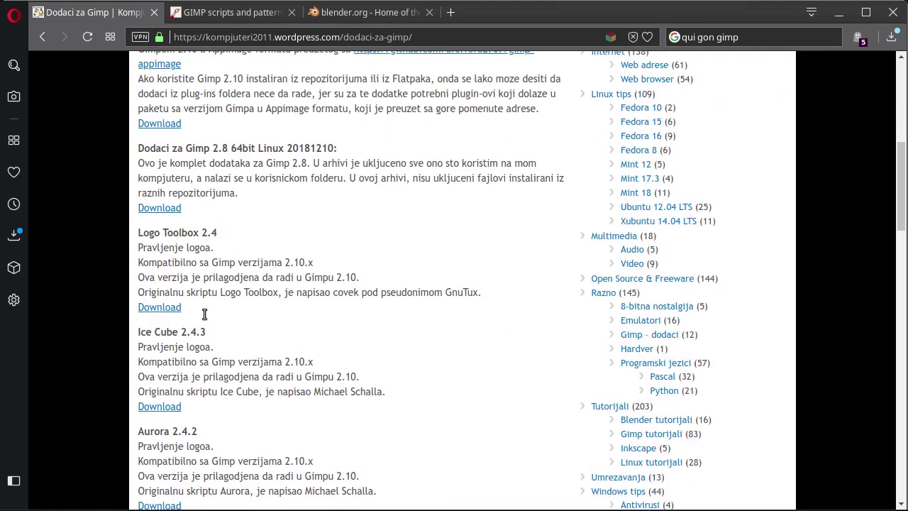
pyautogui.scroll(-3, 208, 310)
pyautogui.scroll(-2, 207, 310)
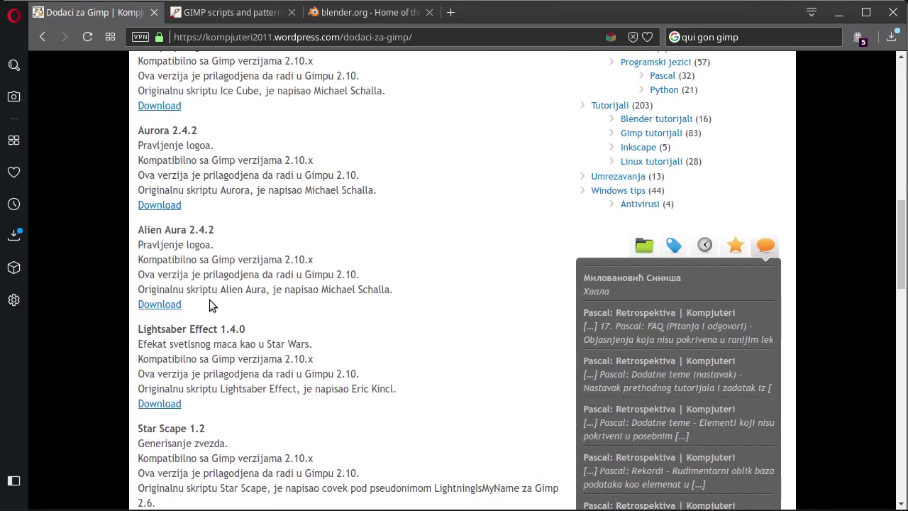
pyautogui.scroll(-3, 209, 299)
pyautogui.scroll(-3, 208, 293)
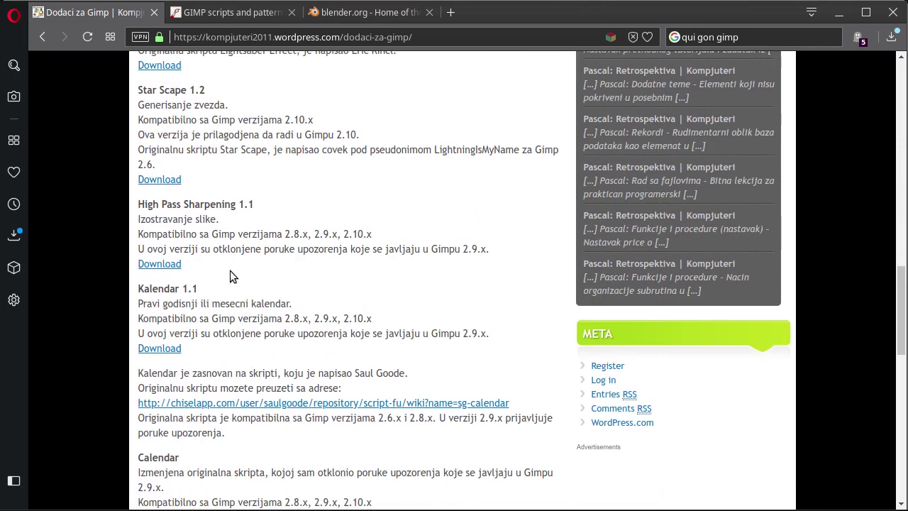
pyautogui.scroll(3, 230, 271)
pyautogui.scroll(-4, 231, 271)
pyautogui.scroll(5, 231, 271)
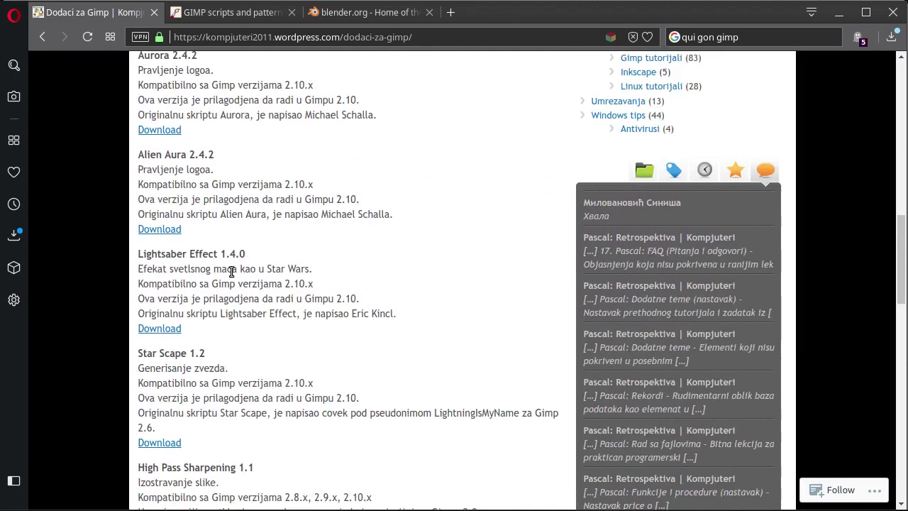
pyautogui.scroll(6, 230, 270)
pyautogui.scroll(7, 230, 270)
# Return to the blog home page and scroll to the 'Kompleti dodataka za Gimp 2.8 i 2.10' post
pyautogui.click(150, 215)
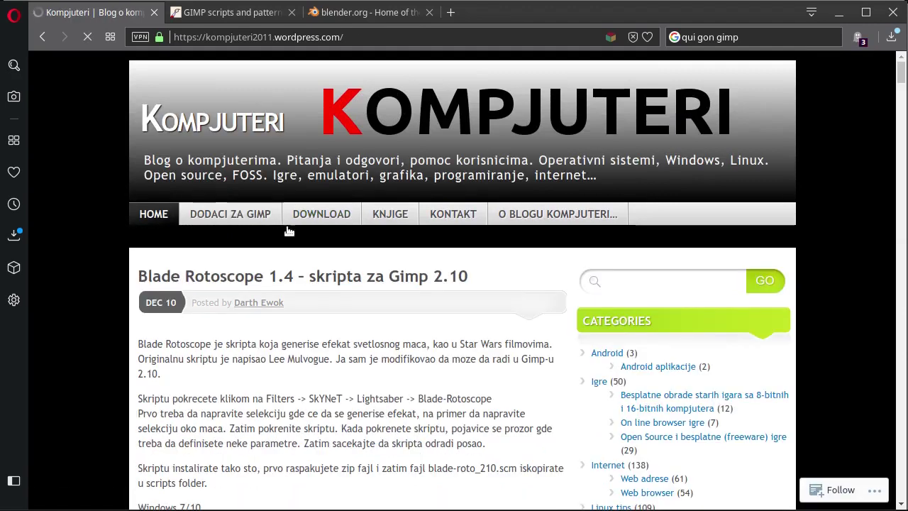
pyautogui.scroll(-5, 301, 280)
pyautogui.scroll(-3, 301, 281)
pyautogui.scroll(-8, 301, 281)
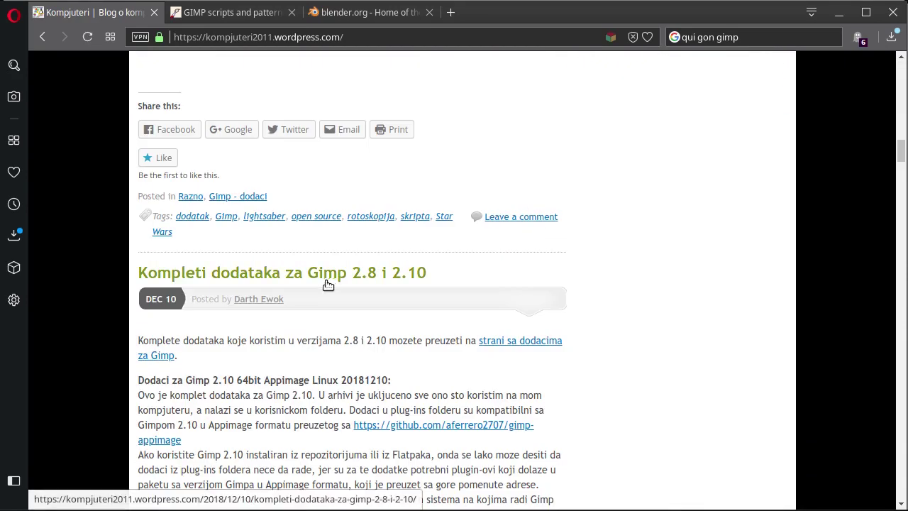
pyautogui.scroll(-3, 293, 292)
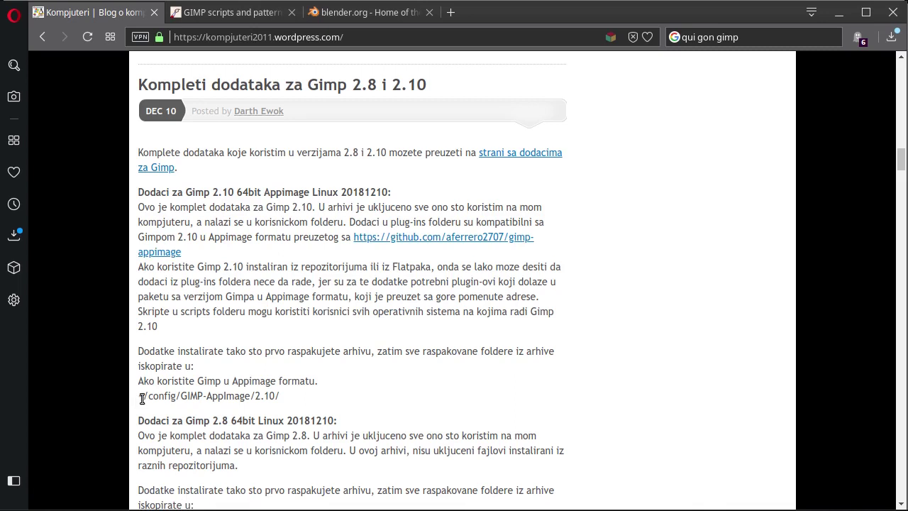
pyautogui.moveTo(142, 396); pyautogui.dragTo(281, 395)
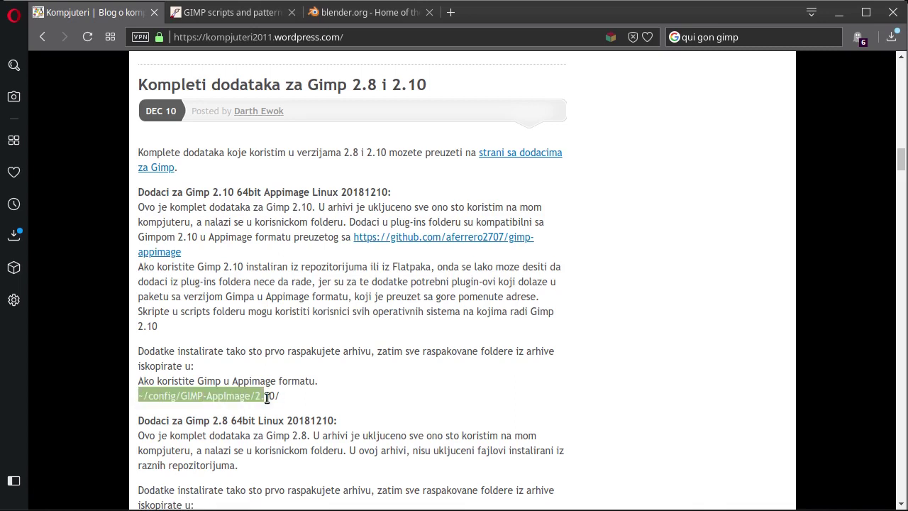
pyautogui.click(309, 360)
pyautogui.scroll(-2, 309, 360)
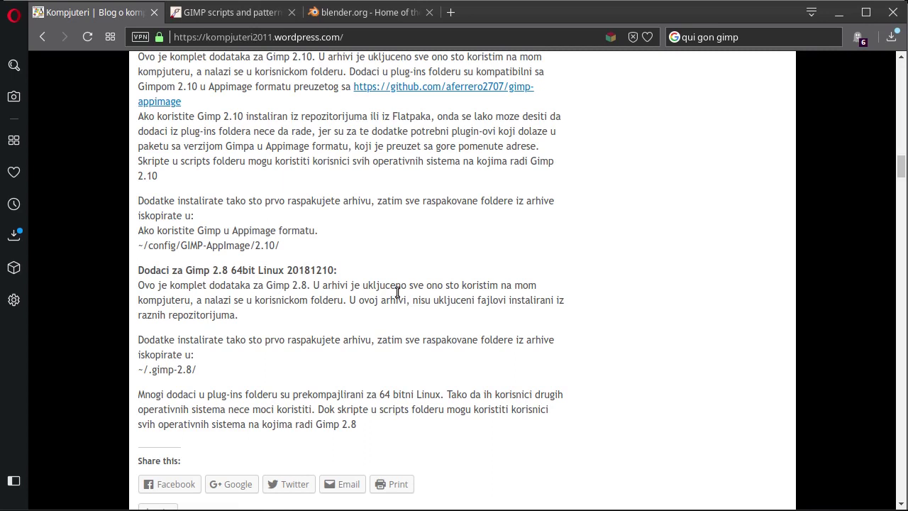
pyautogui.scroll(-2, 454, 288)
pyautogui.scroll(-10, 283, 135)
pyautogui.scroll(-5, 284, 131)
pyautogui.scroll(-10, 284, 132)
pyautogui.scroll(-5, 283, 132)
pyautogui.scroll(-4, 284, 131)
pyautogui.scroll(-6, 283, 135)
pyautogui.scroll(-1, 284, 135)
pyautogui.scroll(-5, 284, 136)
pyautogui.scroll(-5, 284, 136)
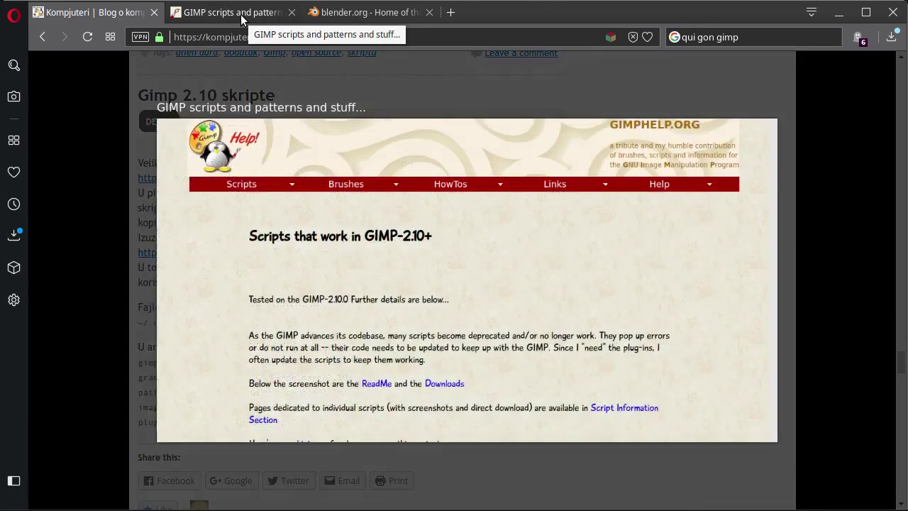
pyautogui.click(240, 15)
pyautogui.moveTo(296, 143)
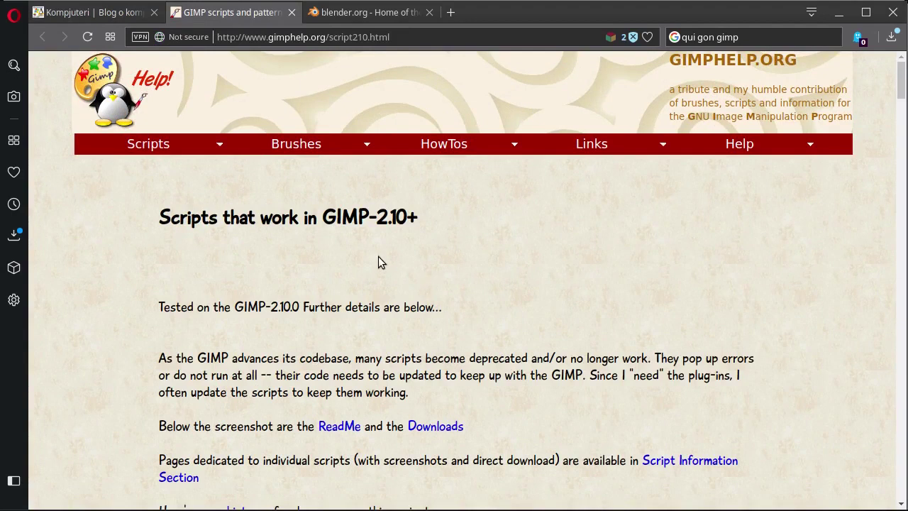
# Scroll through the gimphelp GIMP-2.10 script list and back to the top
pyautogui.scroll(-2, 378, 256)
pyautogui.scroll(-2, 397, 252)
pyautogui.scroll(-3, 401, 253)
pyautogui.scroll(-4, 402, 254)
pyautogui.scroll(-4, 401, 253)
pyautogui.scroll(1, 411, 69)
pyautogui.scroll(3, 411, 69)
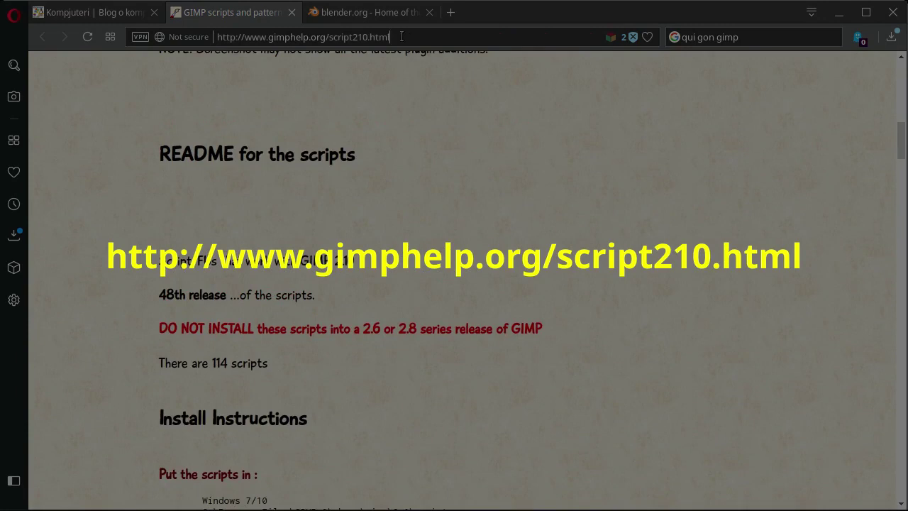
pyautogui.scroll(-4, 460, 200)
pyautogui.scroll(-4, 460, 213)
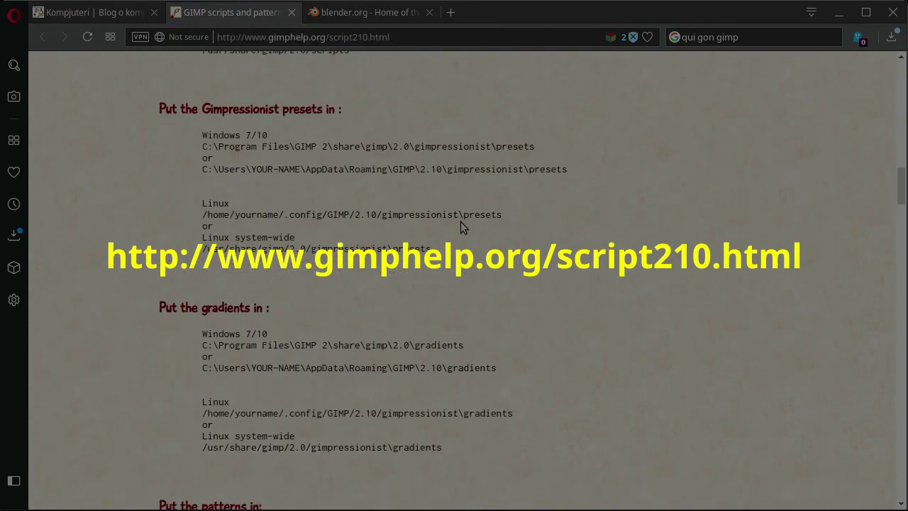
pyautogui.scroll(-4, 460, 227)
pyautogui.scroll(3, 455, 227)
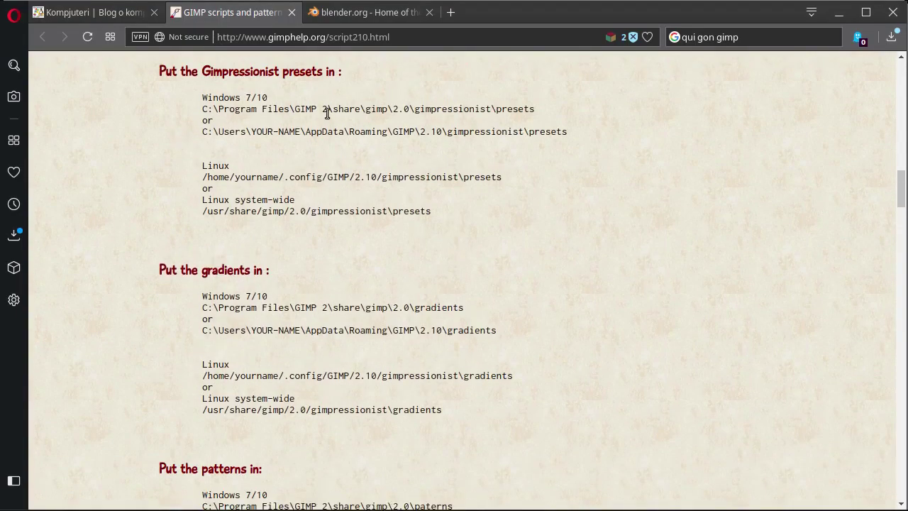
pyautogui.scroll(1, 324, 134)
pyautogui.scroll(3, 328, 153)
pyautogui.scroll(-3, 328, 155)
pyautogui.scroll(-4, 329, 180)
pyautogui.scroll(-6, 328, 180)
pyautogui.scroll(-2, 328, 180)
pyautogui.scroll(-4, 329, 186)
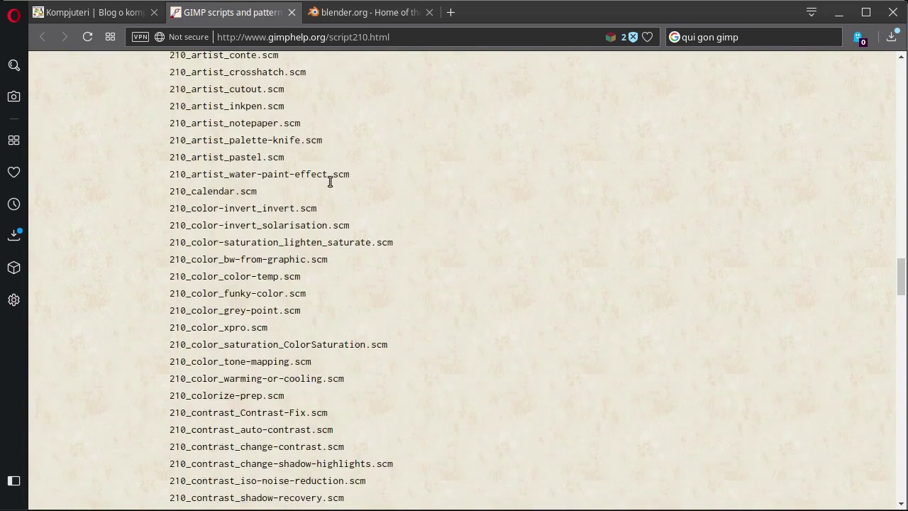
pyautogui.scroll(4, 298, 198)
pyautogui.scroll(-5, 266, 215)
pyautogui.scroll(-6, 273, 217)
pyautogui.scroll(-5, 279, 209)
pyautogui.scroll(-3, 280, 215)
pyautogui.scroll(-4, 279, 211)
pyautogui.scroll(-5, 279, 213)
pyautogui.moveTo(901, 397); pyautogui.dragTo(899, 78)
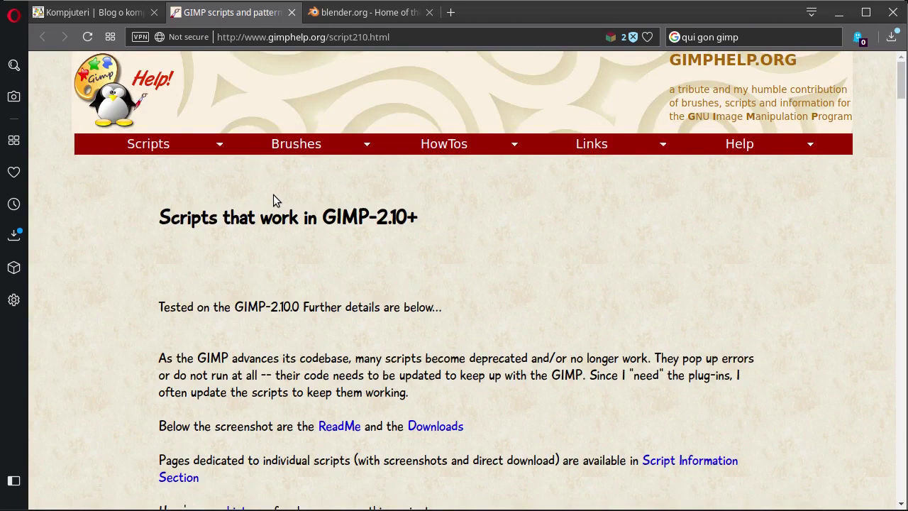
# Switch to the Kompjuteri blog tab and read the Gimp 2.10 skripte post
pyautogui.click(107, 12)
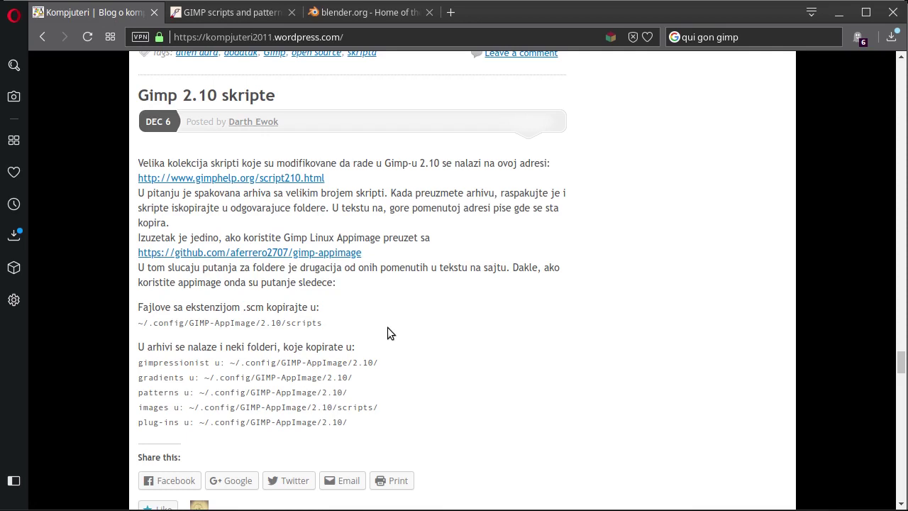
pyautogui.scroll(-3, 387, 330)
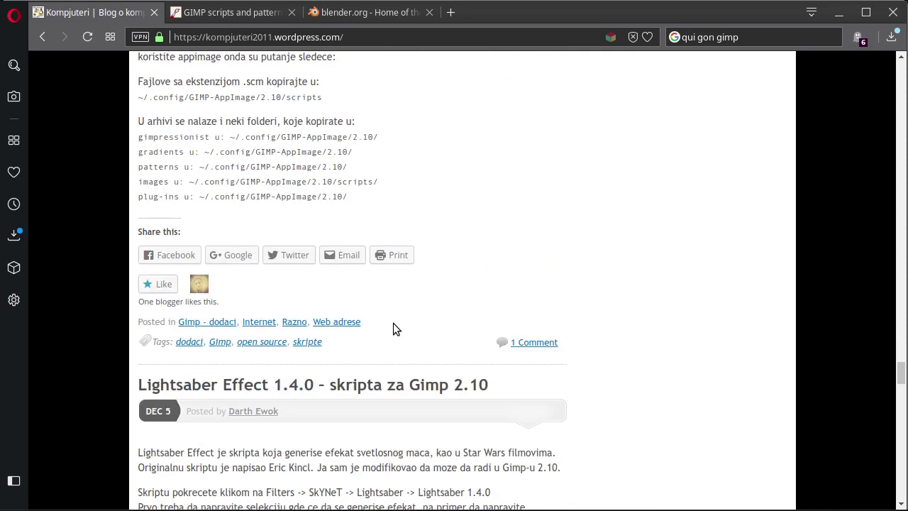
pyautogui.scroll(4, 393, 322)
pyautogui.scroll(2, 395, 313)
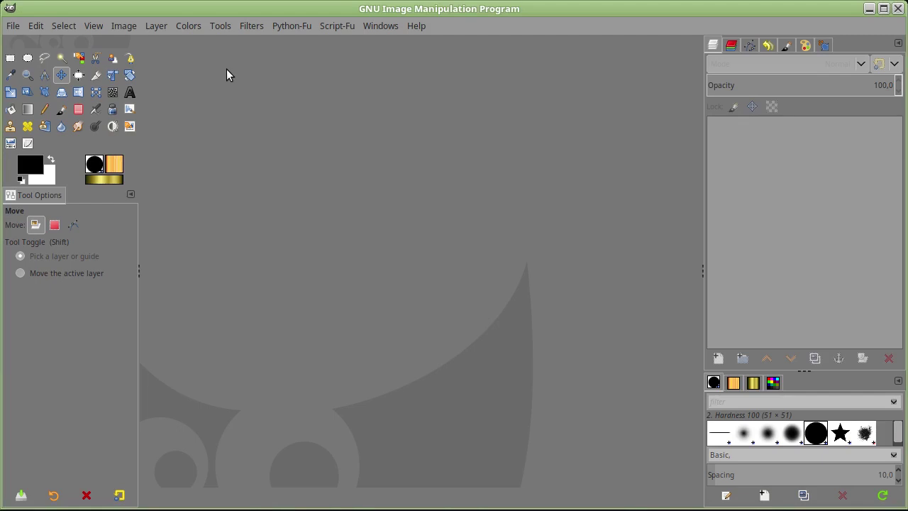
pyautogui.click(331, 27)
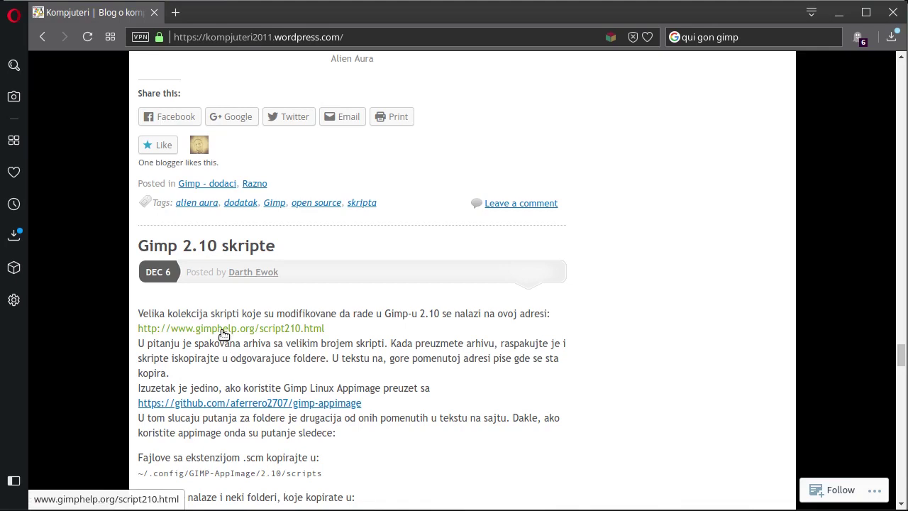
pyautogui.middleClick(192, 327)
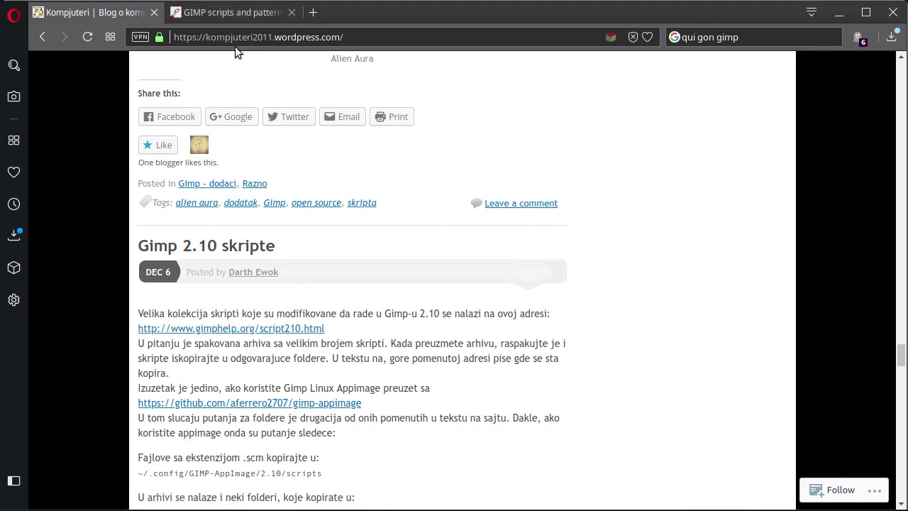
pyautogui.click(224, 12)
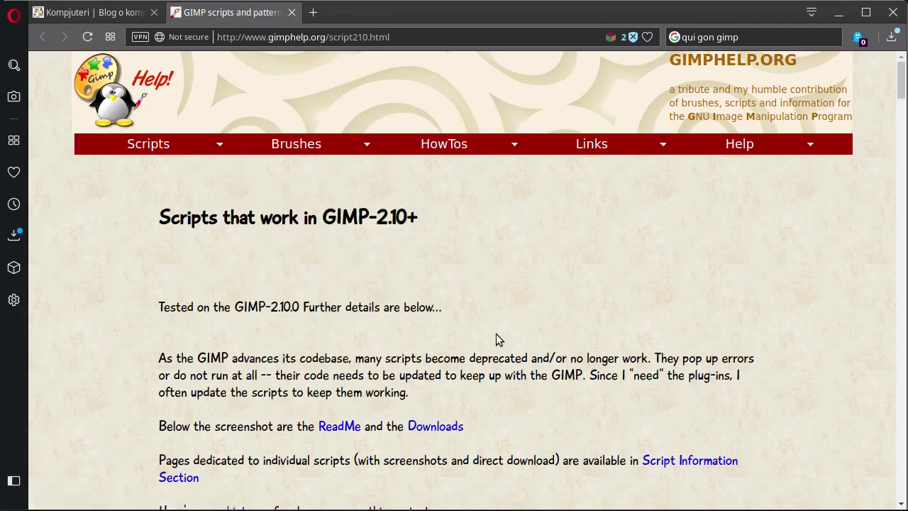
pyautogui.scroll(-3, 371, 263)
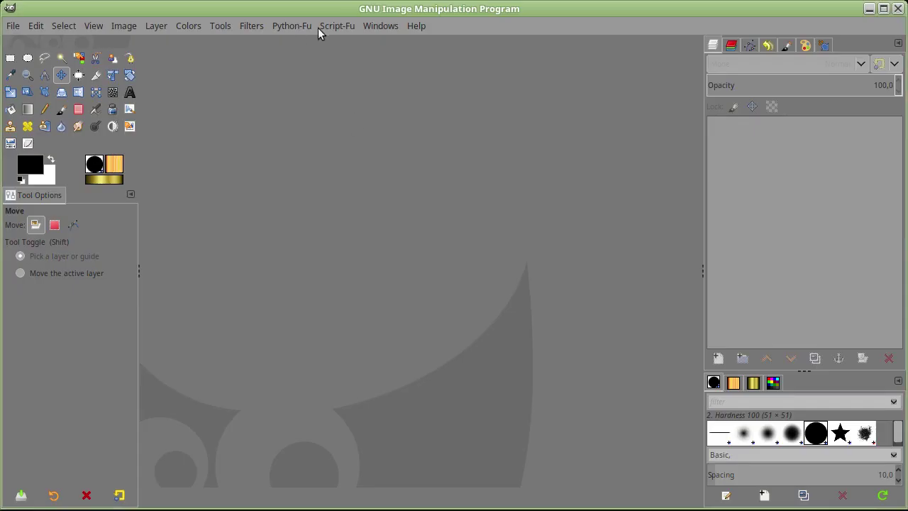
pyautogui.click(320, 27)
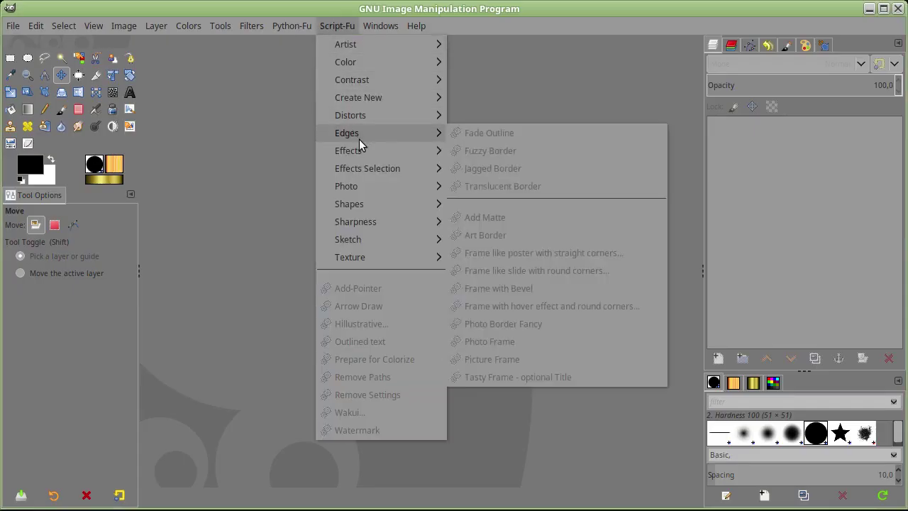
pyautogui.click(205, 193)
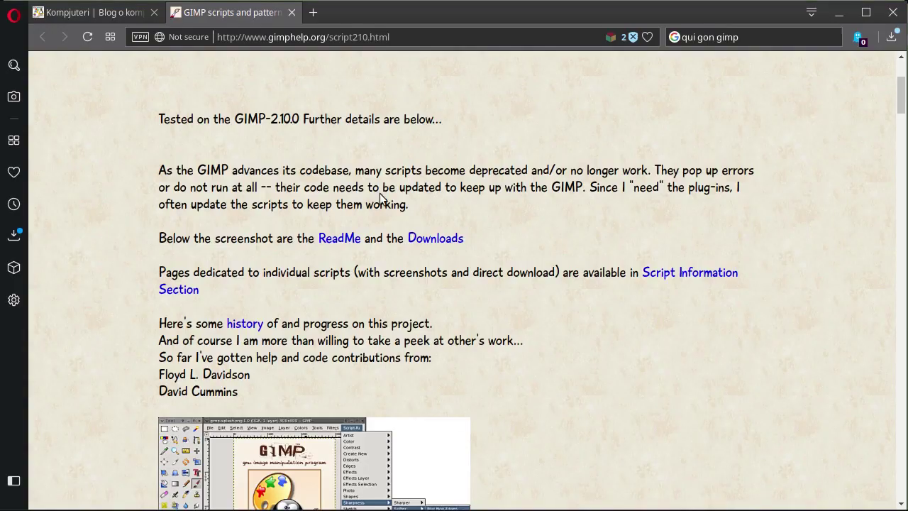
pyautogui.click(291, 12)
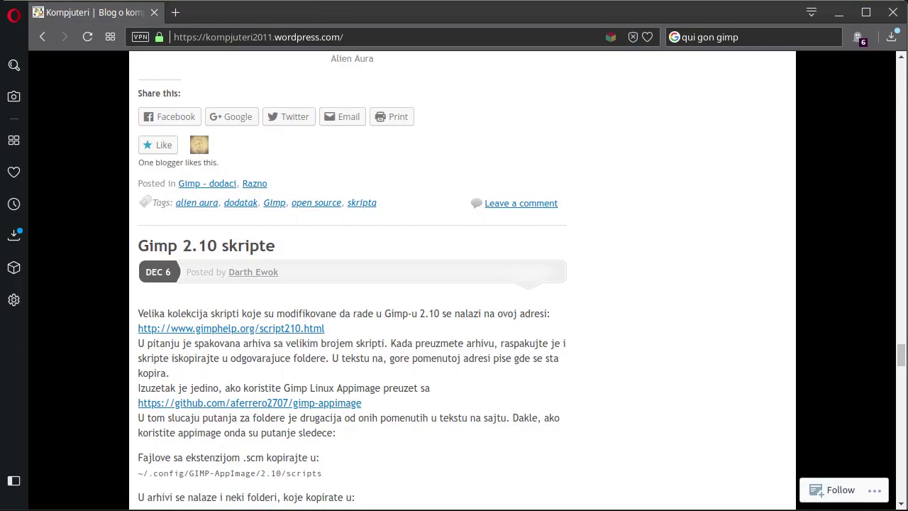
pyautogui.click(341, 508)
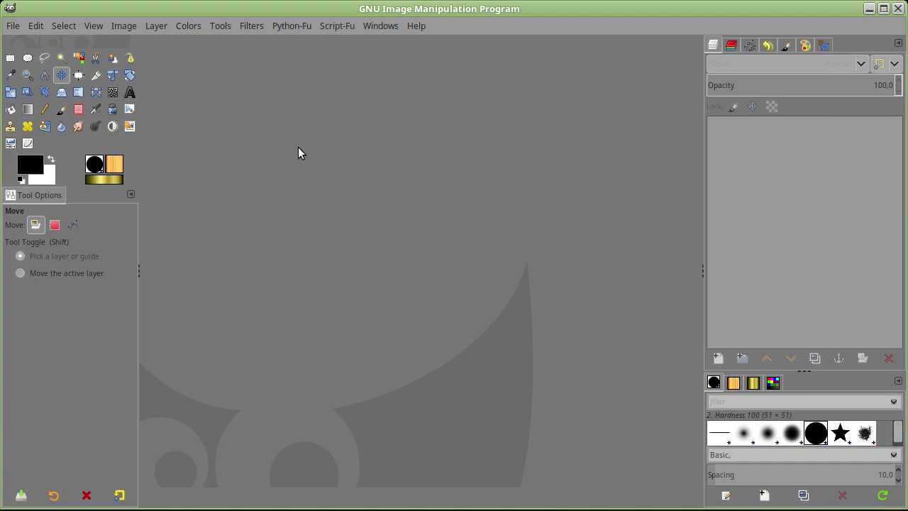
# Find Blade-Rotoscope and Lightsaber 1.4.0 under Filters > SkyNeT > Lightsaber, then view the Script-Fu categories
pyautogui.click(256, 30)
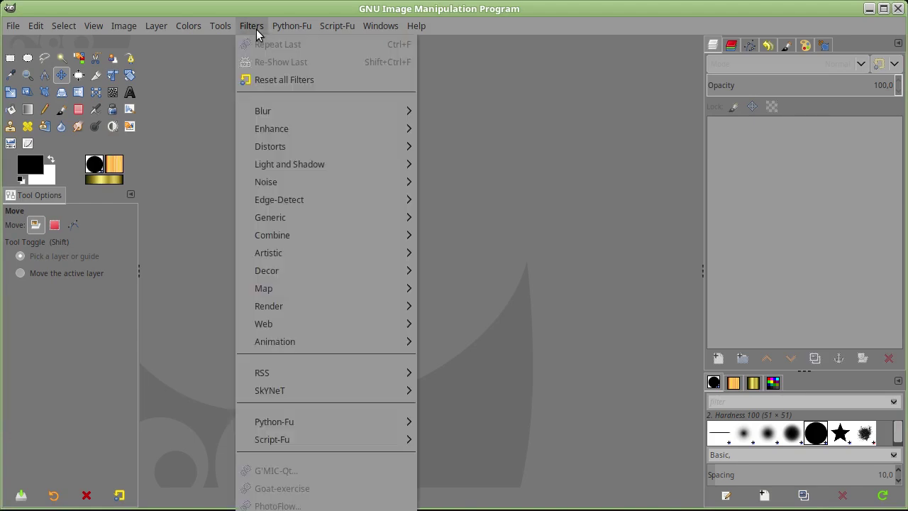
pyautogui.moveTo(326, 390)
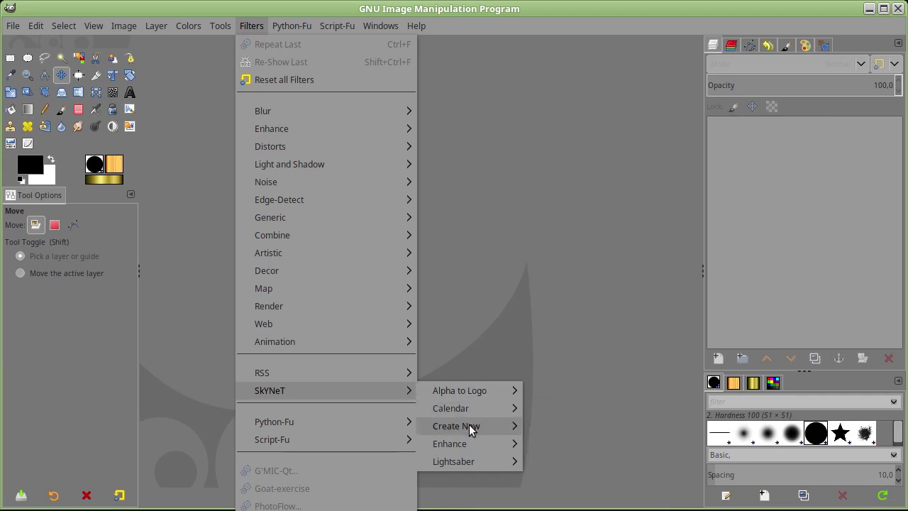
pyautogui.moveTo(454, 461)
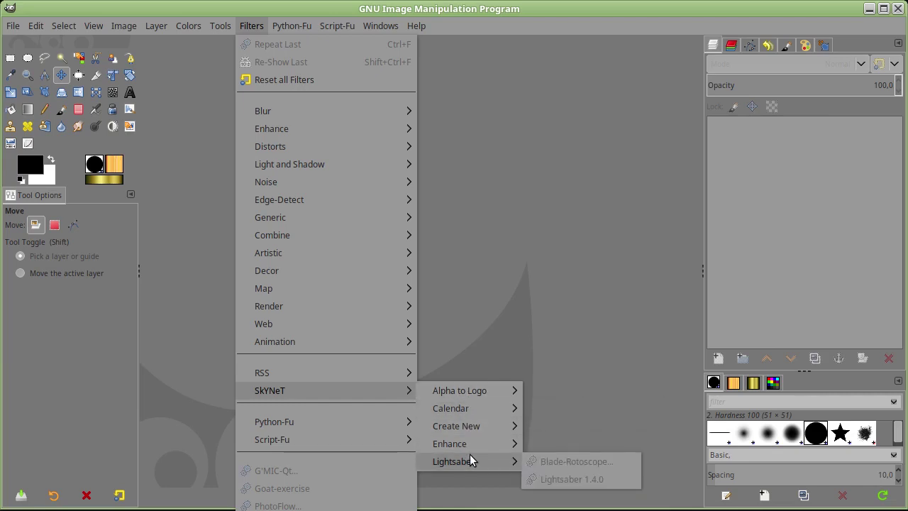
pyautogui.moveTo(261, 373)
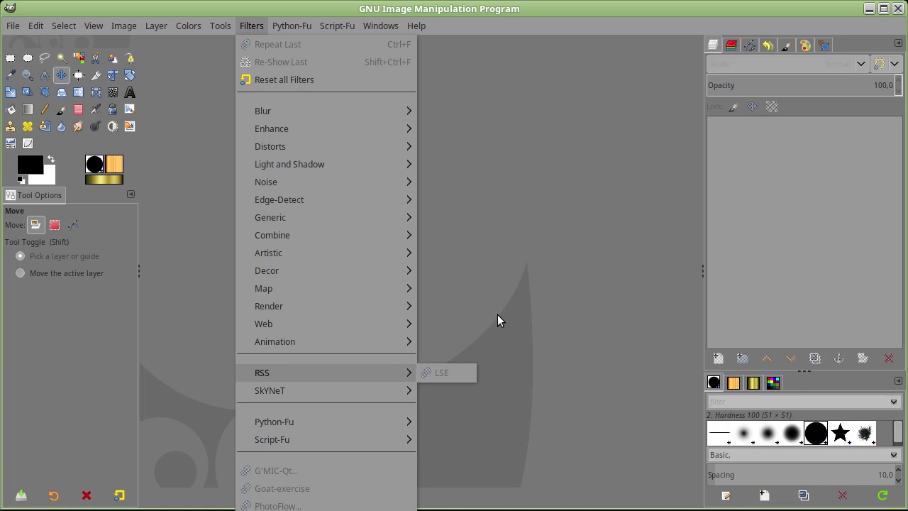
pyautogui.click(497, 314)
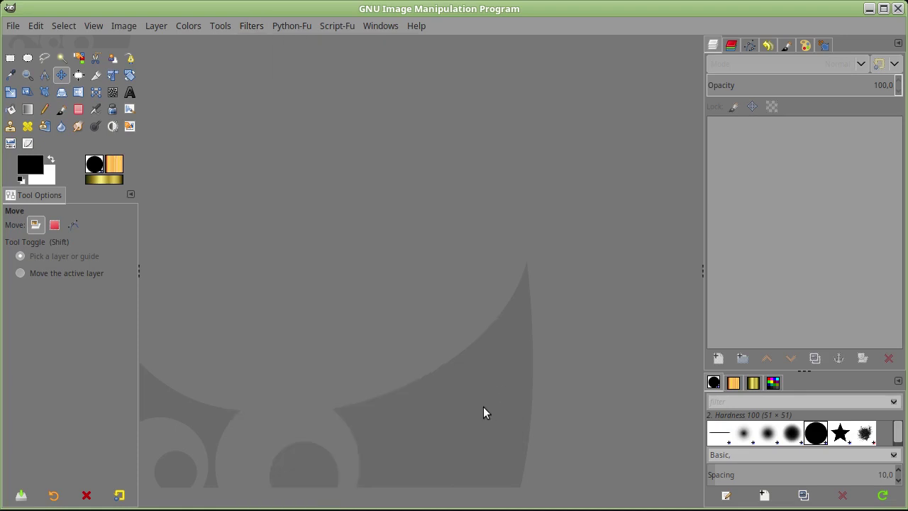
pyautogui.click(253, 26)
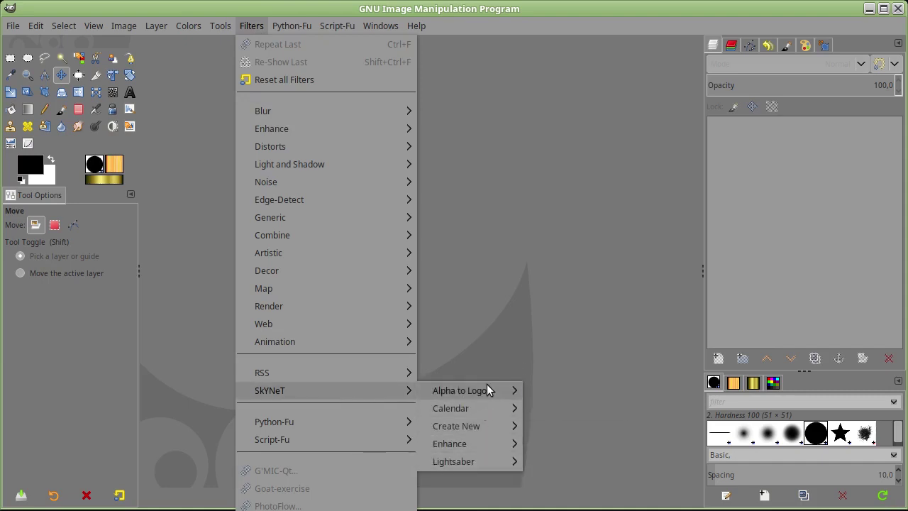
pyautogui.moveTo(270, 390)
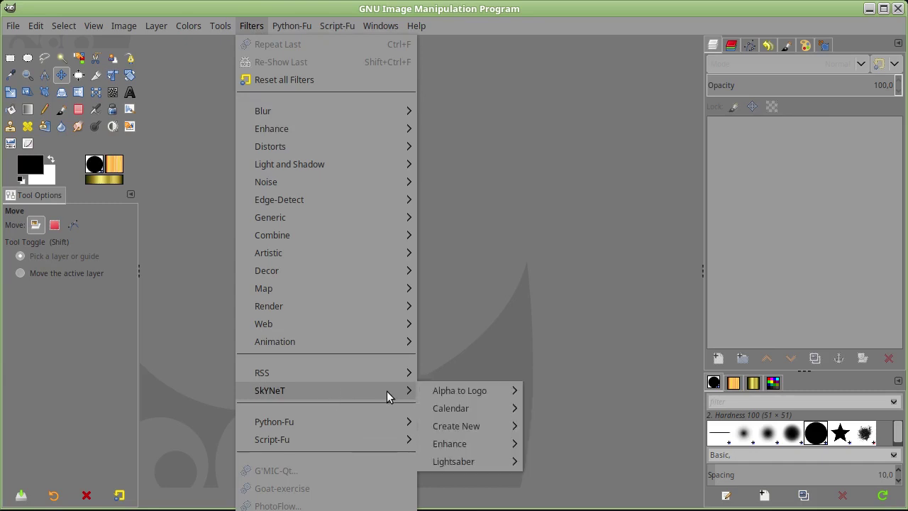
pyautogui.click(460, 231)
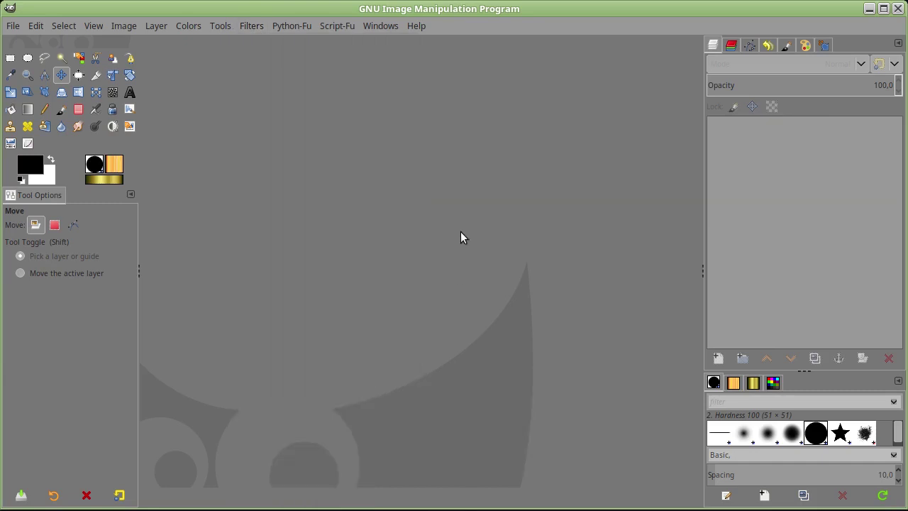
pyautogui.click(336, 27)
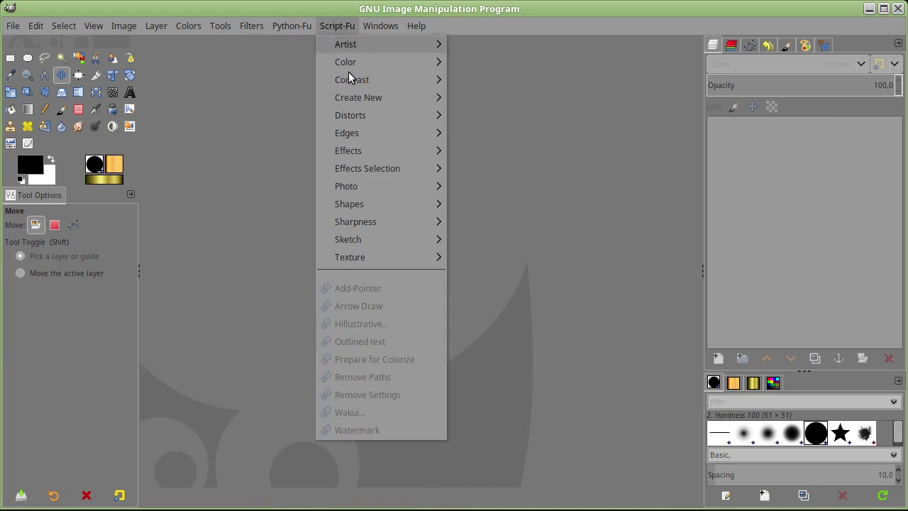
# Open gimphelp.org/script210.html in a new Opera tab and dismiss GIMP's script list
pyautogui.click(625, 320)
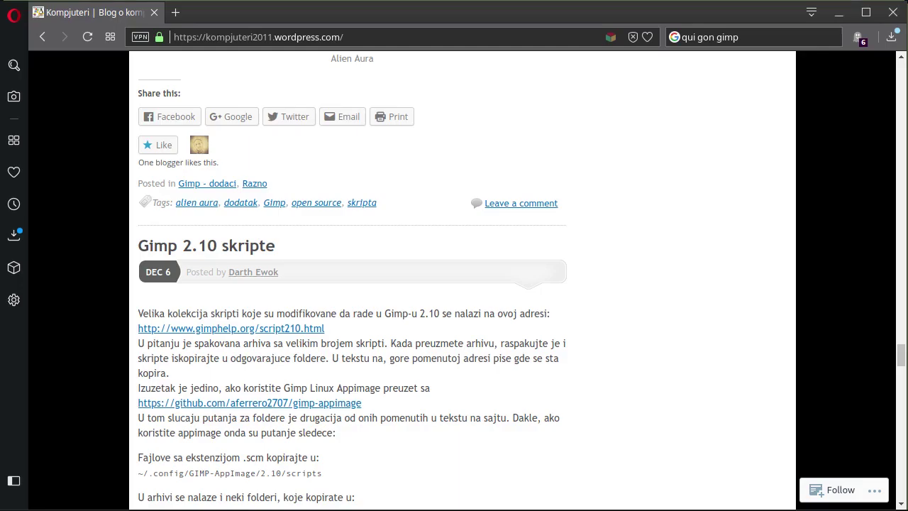
pyautogui.click(236, 335)
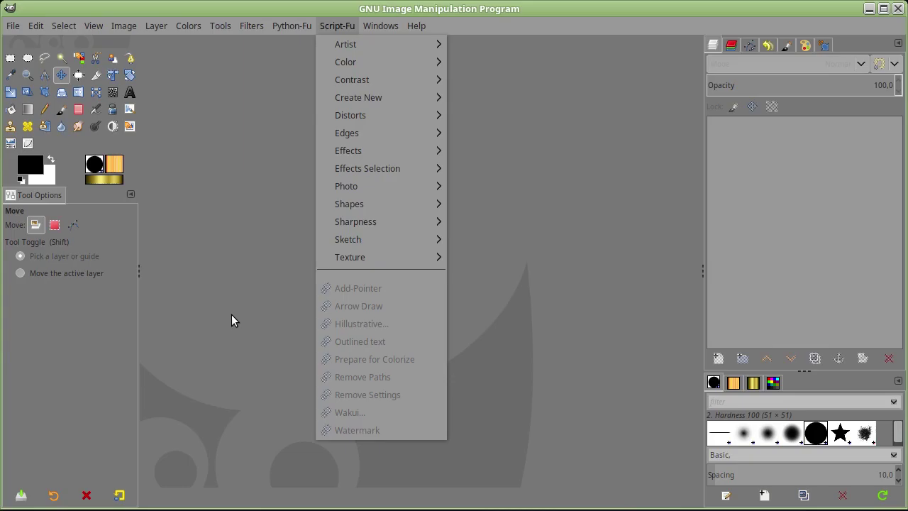
pyautogui.click(268, 67)
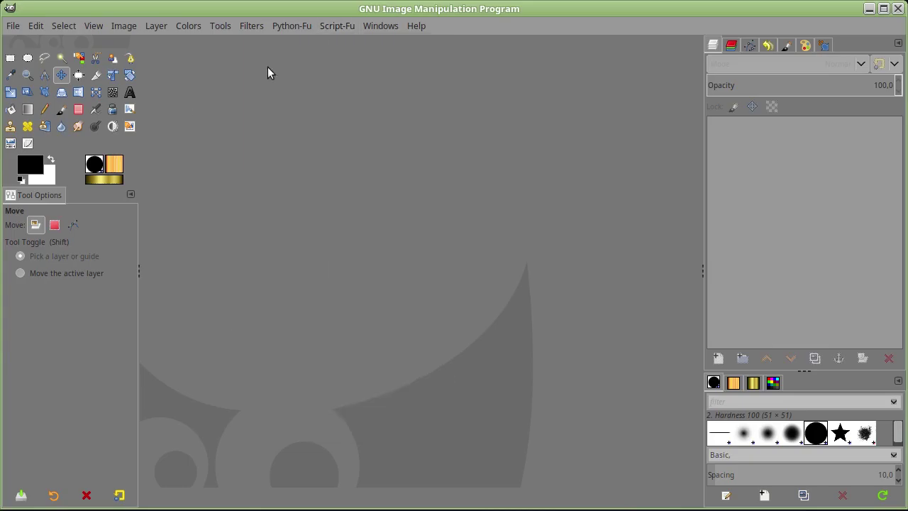
# Open Filters > SkyNeT > Create New > Render to find the Star Scape script
pyautogui.click(248, 29)
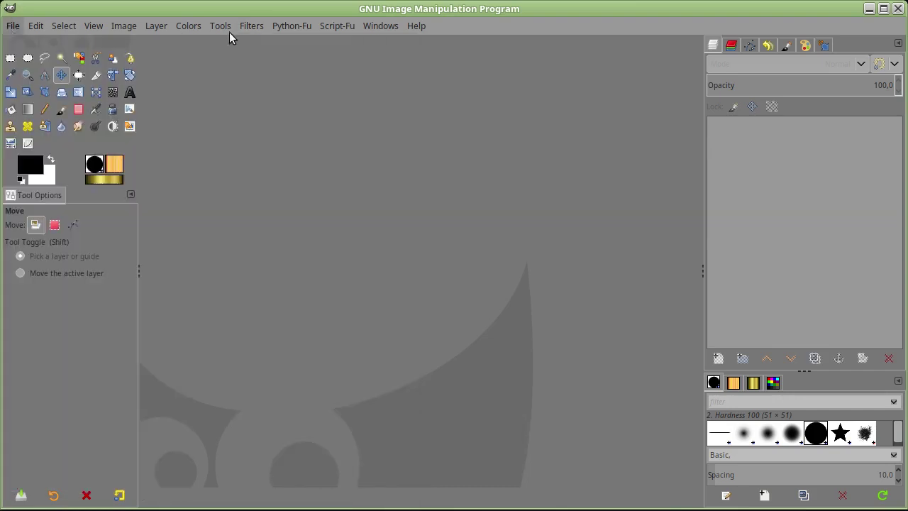
pyautogui.moveTo(269, 391)
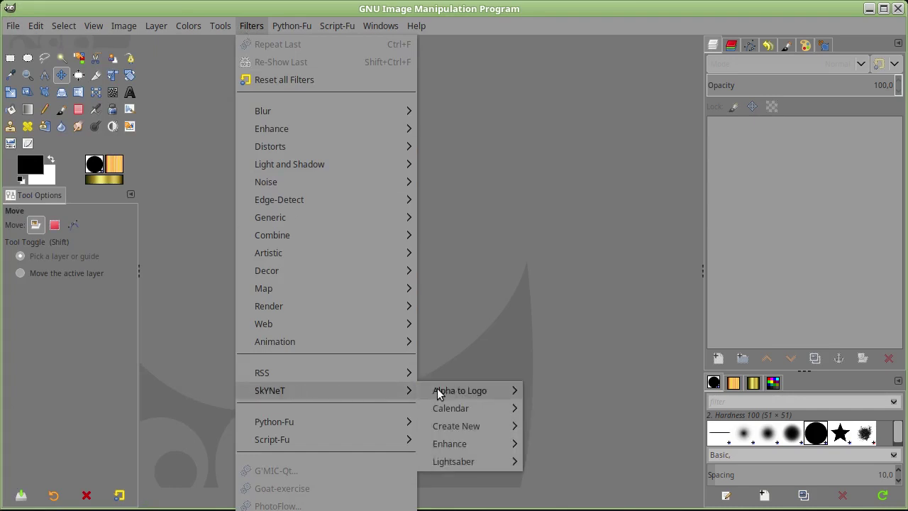
pyautogui.moveTo(456, 426)
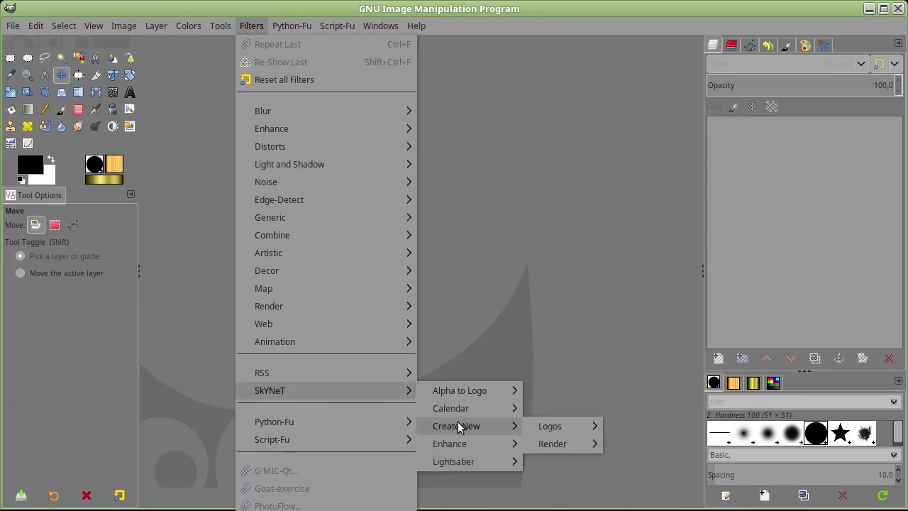
pyautogui.moveTo(553, 443)
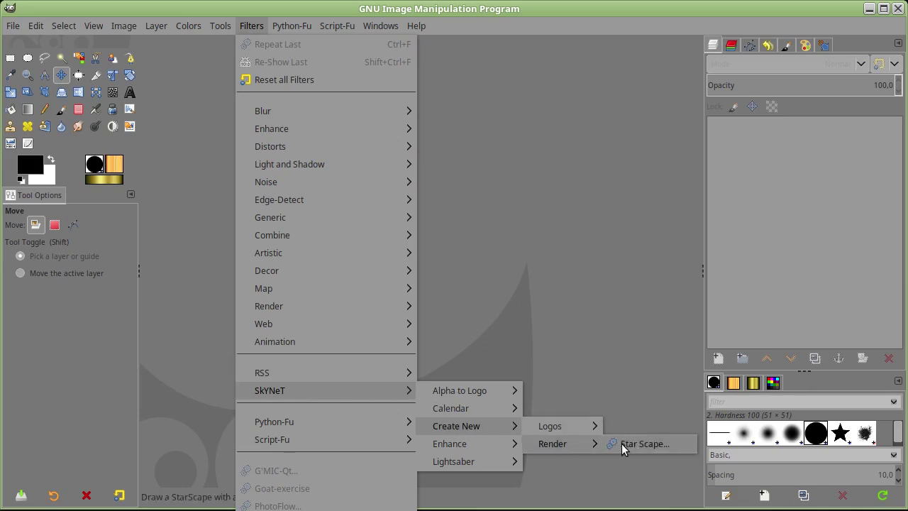
# Render a 300×300 Star Scape test image with default settings, then close it
pyautogui.click(621, 445)
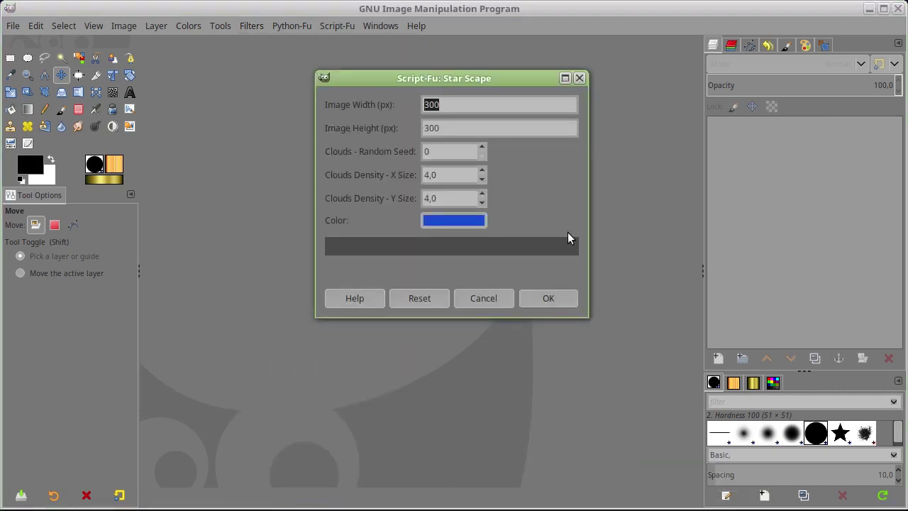
pyautogui.click(567, 301)
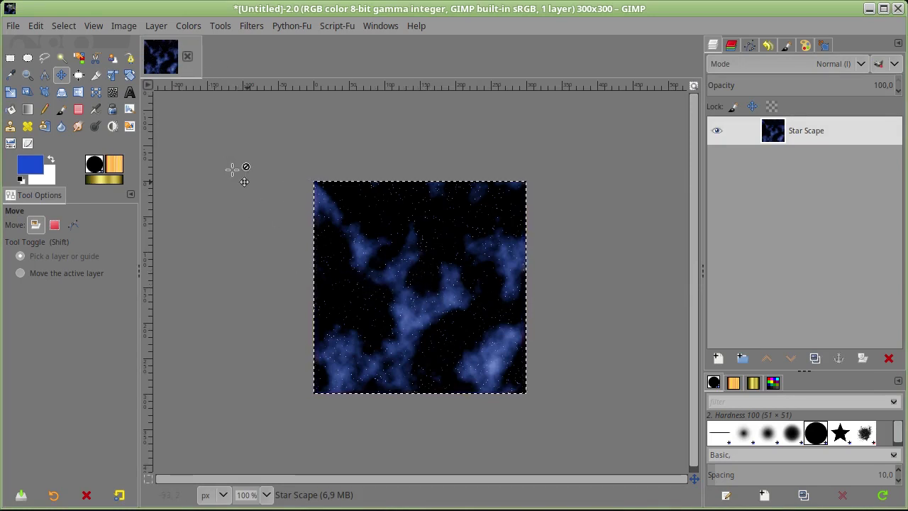
pyautogui.click(186, 58)
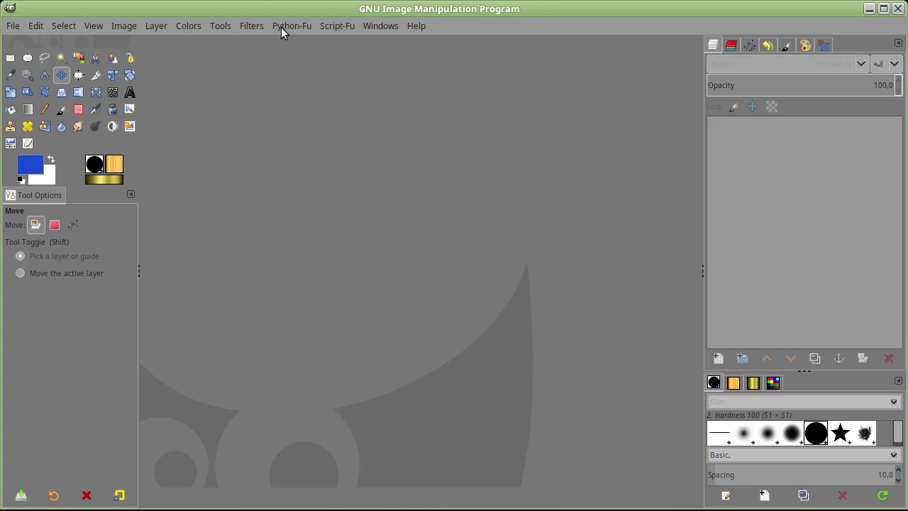
# Render an 800×600 Star Scape image from the SkyNeT filters
pyautogui.click(263, 27)
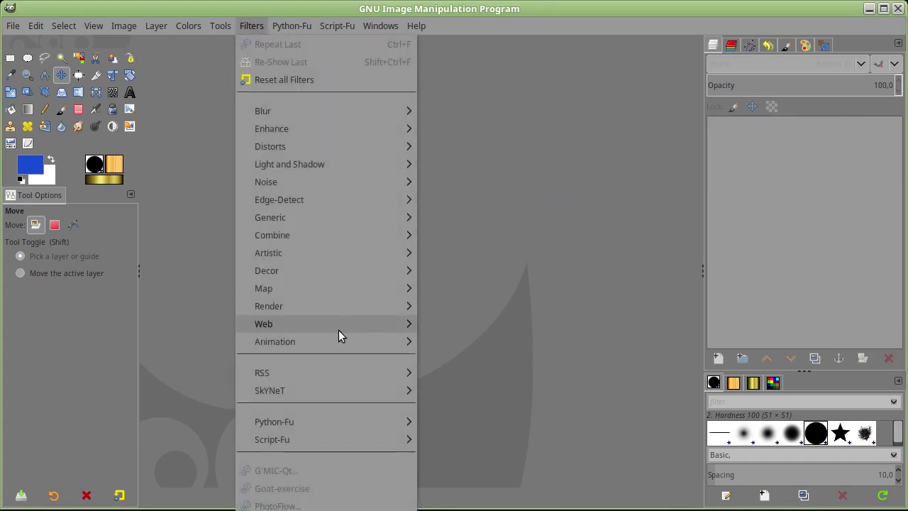
pyautogui.moveTo(270, 390)
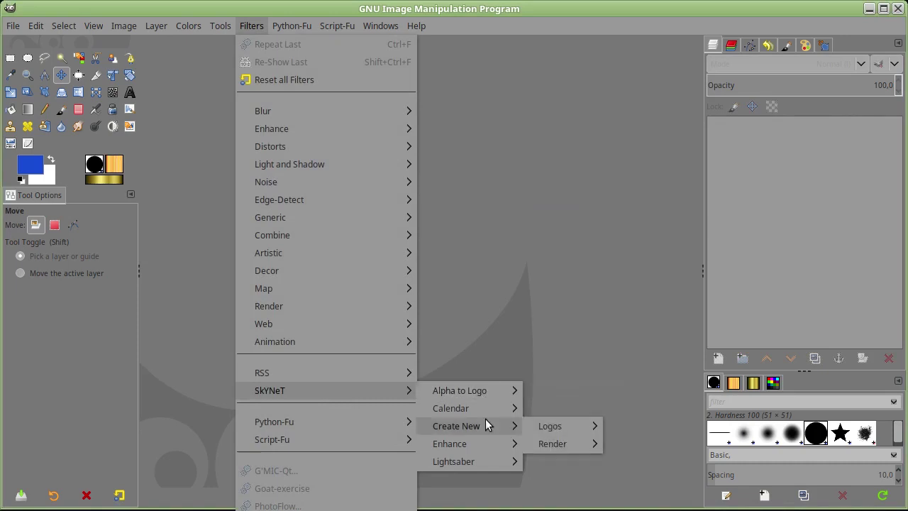
pyautogui.moveTo(552, 444)
pyautogui.click(625, 443)
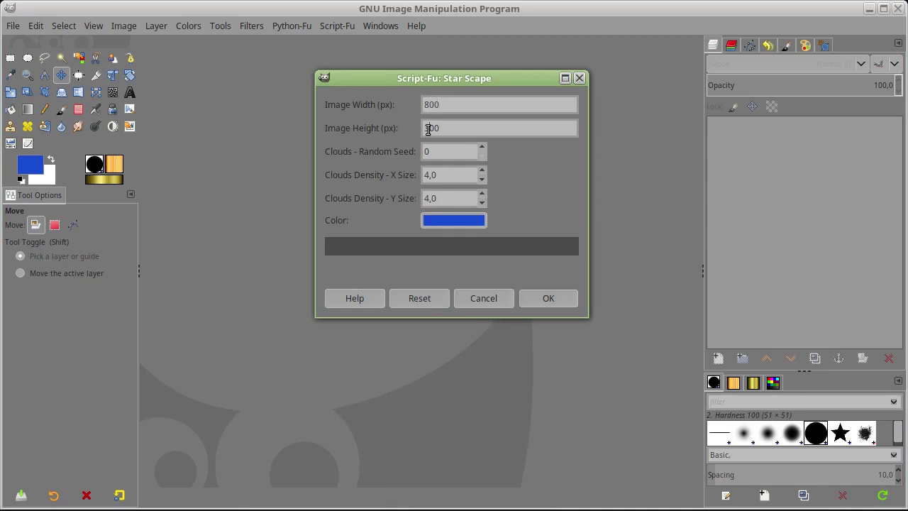
pyautogui.click(568, 299)
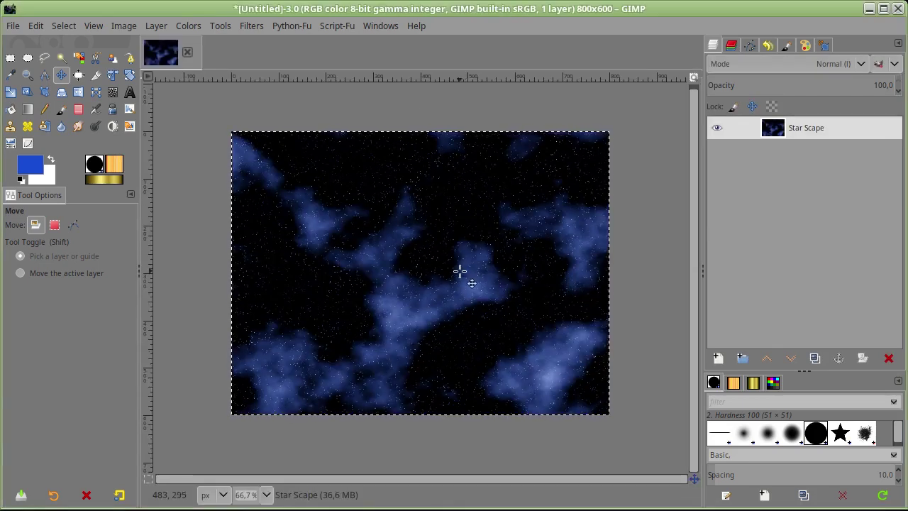
# Inspect the 800×600 star scape, then close it, discarding changes
pyautogui.scroll(1, 461, 270)
pyautogui.scroll(1, 454, 258)
pyautogui.scroll(1, 432, 227)
pyautogui.scroll(-2, 419, 210)
pyautogui.scroll(-1, 419, 208)
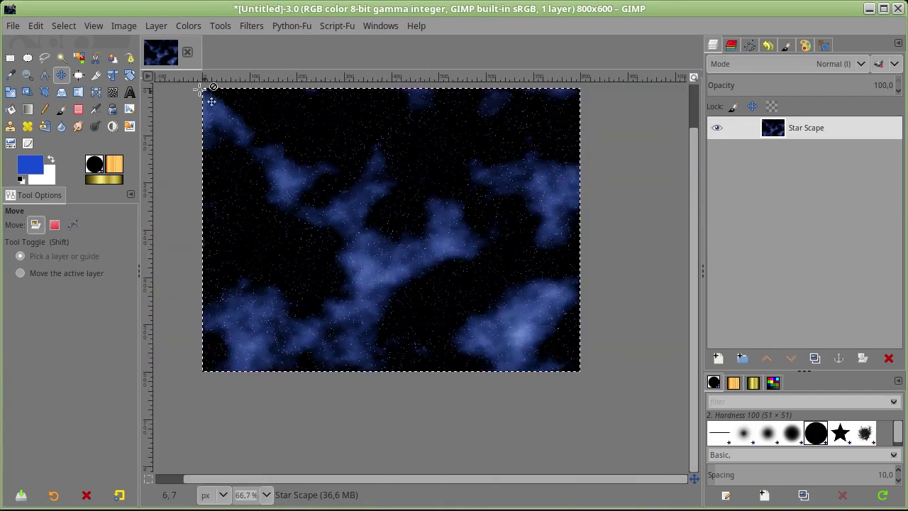
pyautogui.click(180, 59)
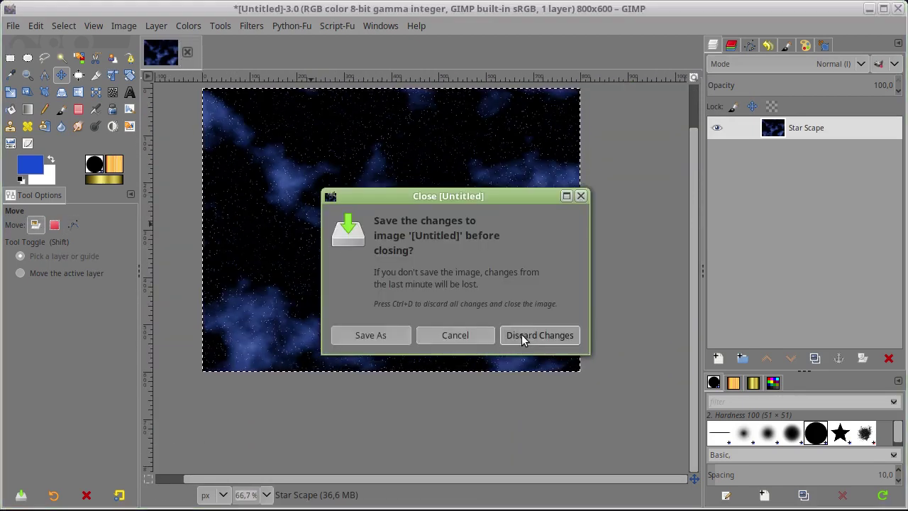
pyautogui.click(505, 336)
# Render a new Alien Aura logo with default settings from the SkYNeT logo scripts
pyautogui.click(255, 27)
pyautogui.moveTo(269, 390)
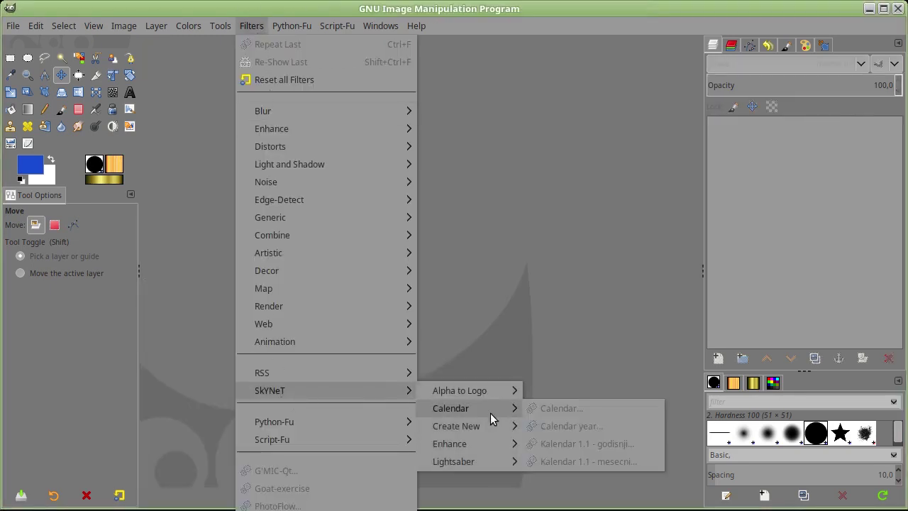
pyautogui.moveTo(549, 425)
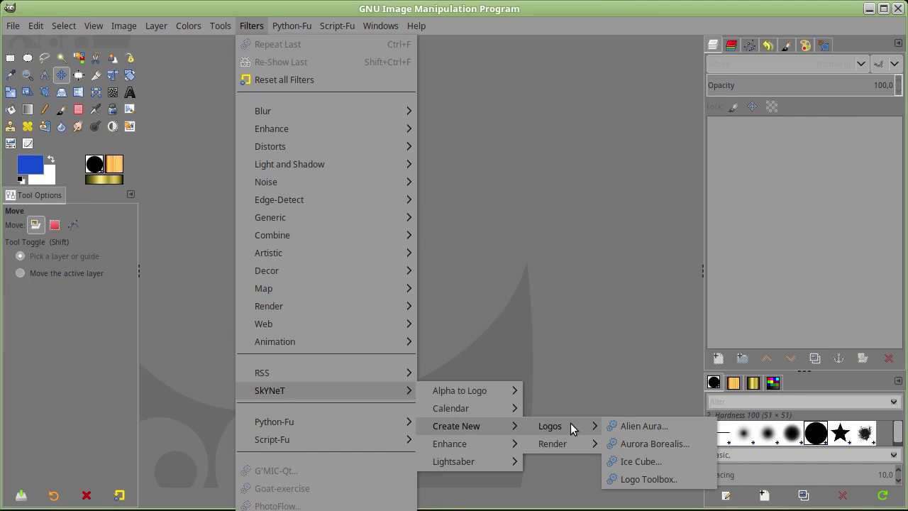
pyautogui.click(647, 426)
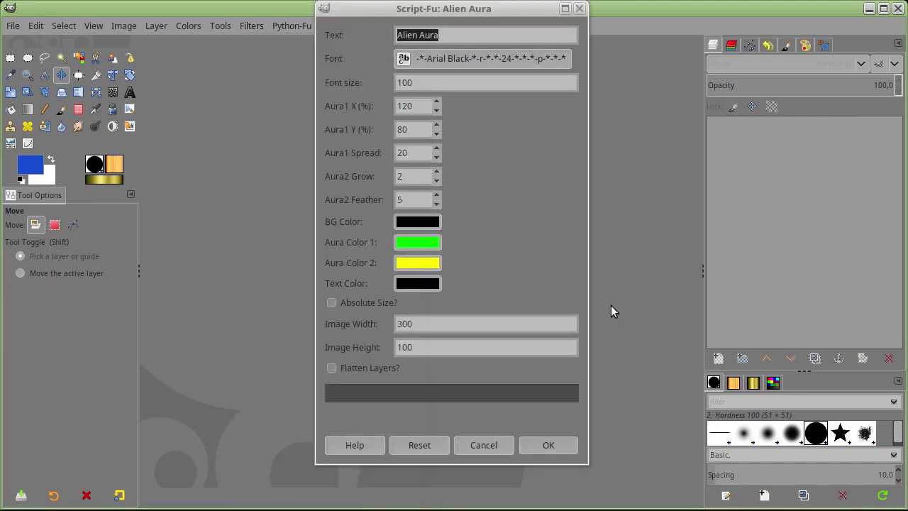
pyautogui.click(558, 445)
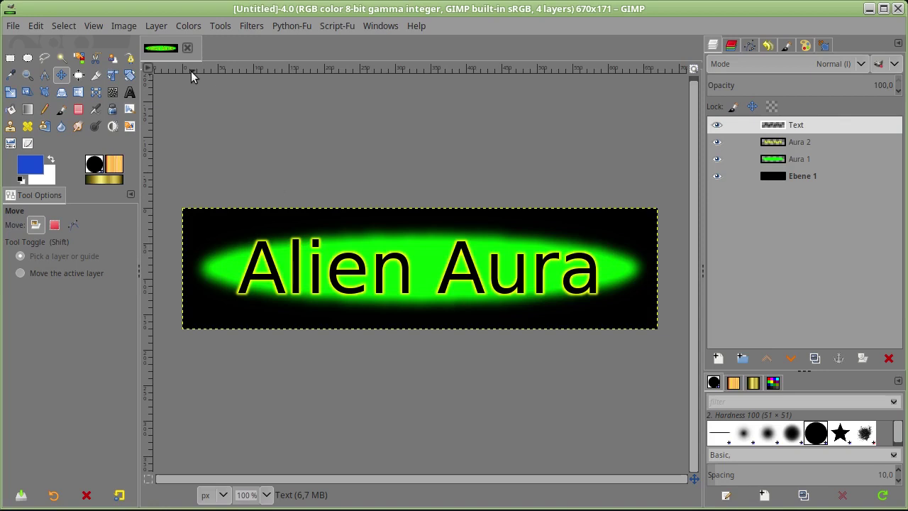
pyautogui.click(248, 26)
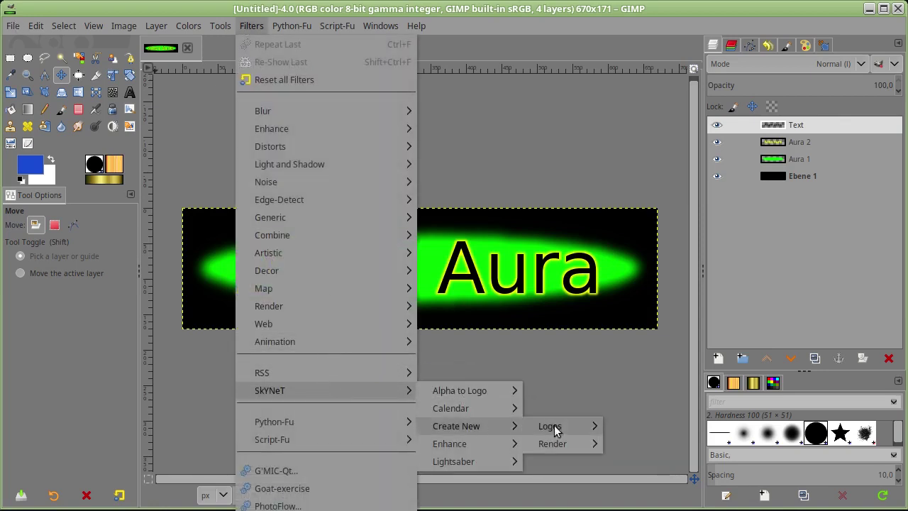
# Render an Aurora Borealis logo image using the script's default settings
pyautogui.moveTo(549, 426)
pyautogui.click(642, 444)
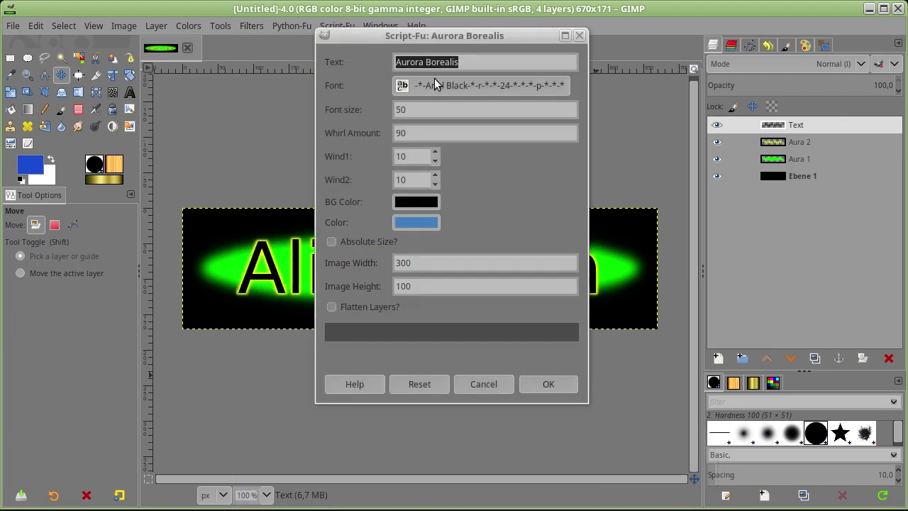
pyautogui.click(549, 384)
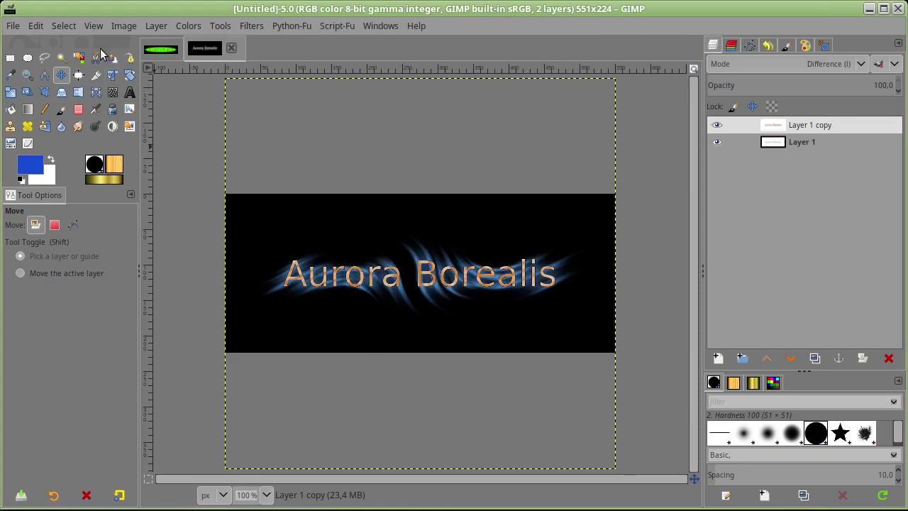
pyautogui.click(262, 27)
pyautogui.moveTo(270, 390)
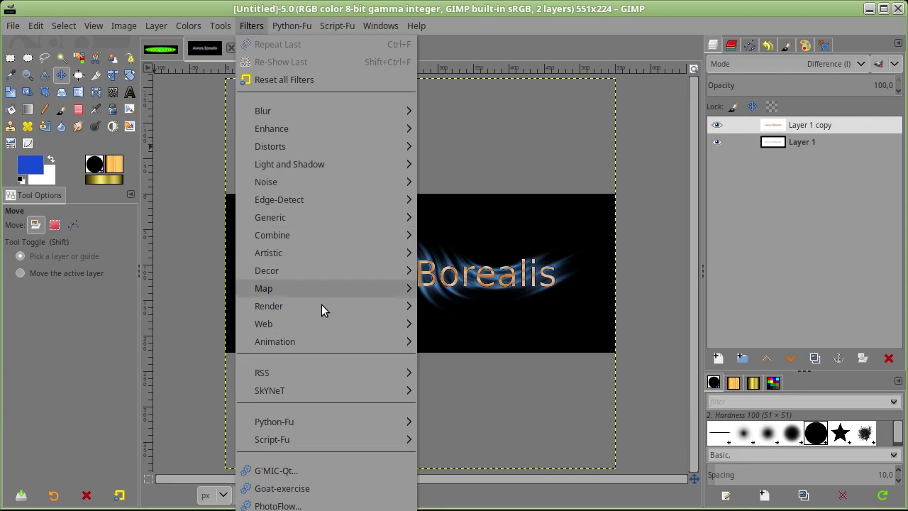
pyautogui.moveTo(550, 426)
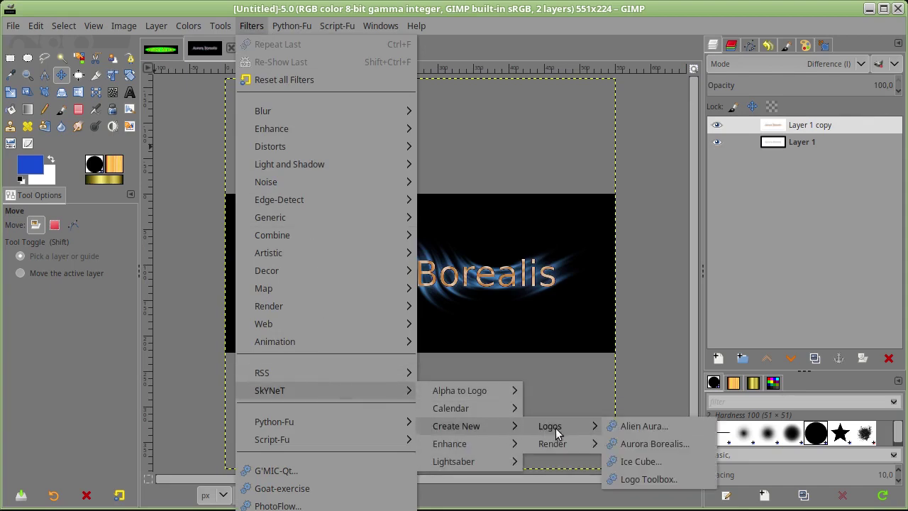
# Render an Ice Cube logo image with icicle-dripping letters using default settings
pyautogui.click(635, 461)
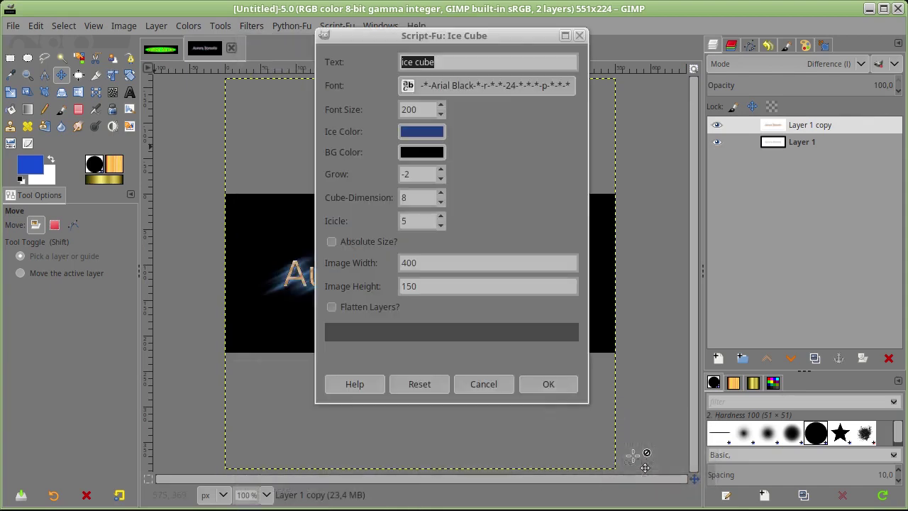
pyautogui.click(545, 389)
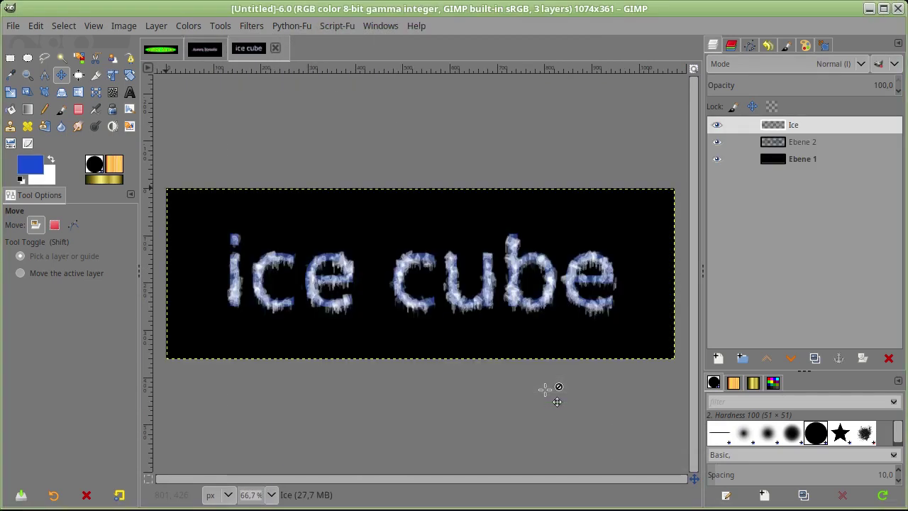
pyautogui.click(255, 25)
pyautogui.moveTo(269, 390)
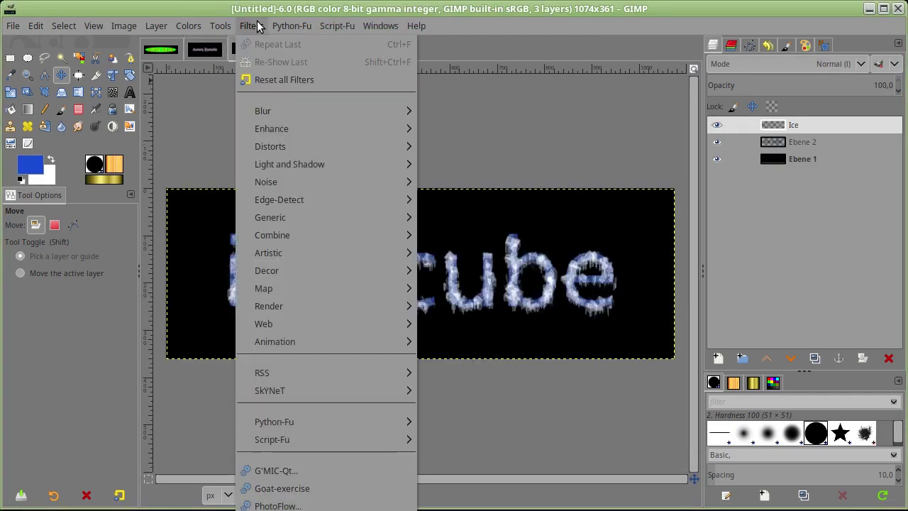
# Start the Logo Toolbox script and review its extrusion, bump and shadow settings
pyautogui.moveTo(457, 426)
pyautogui.moveTo(550, 426)
pyautogui.click(645, 479)
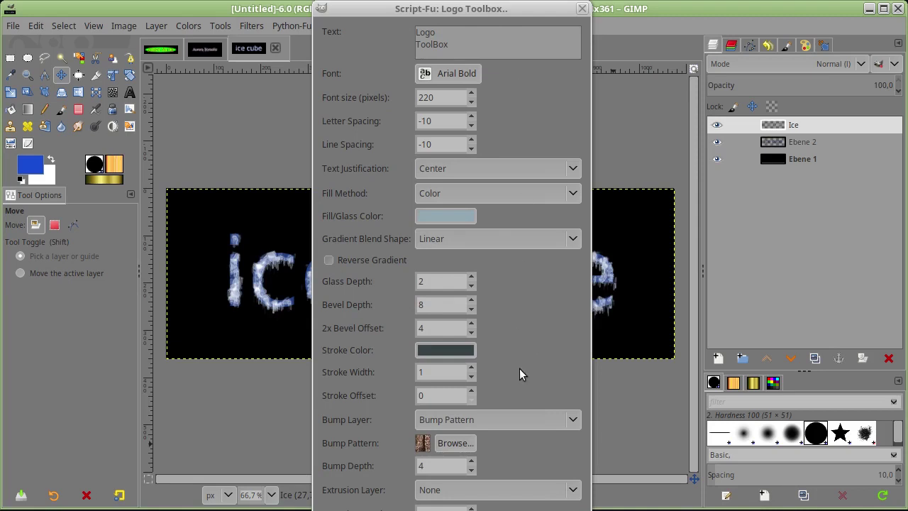
pyautogui.moveTo(519, 368); pyautogui.dragTo(518, 183)
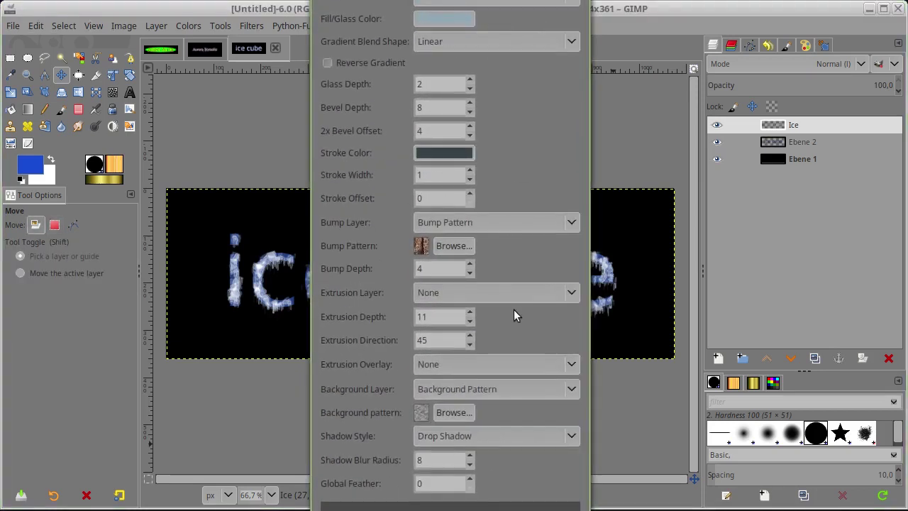
pyautogui.moveTo(515, 331); pyautogui.dragTo(526, 99)
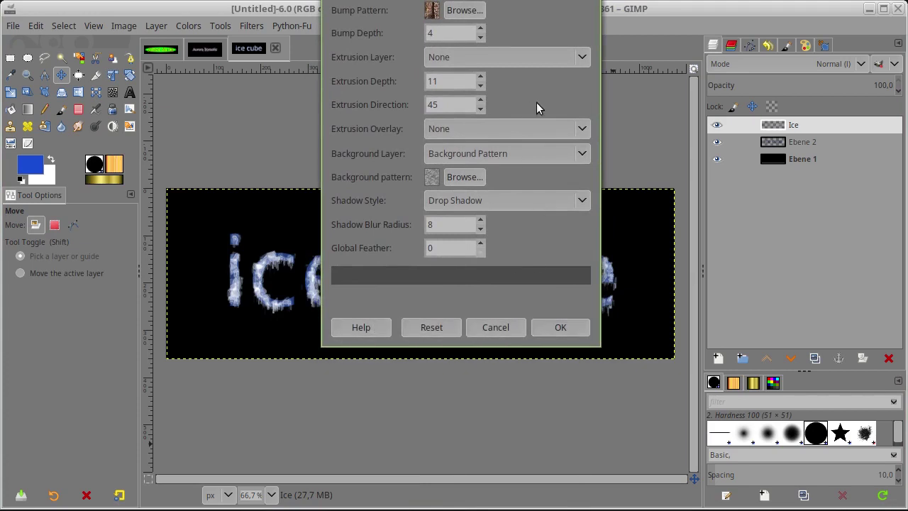
pyautogui.moveTo(536, 104); pyautogui.dragTo(536, 400)
pyautogui.moveTo(553, 186); pyautogui.dragTo(549, 327)
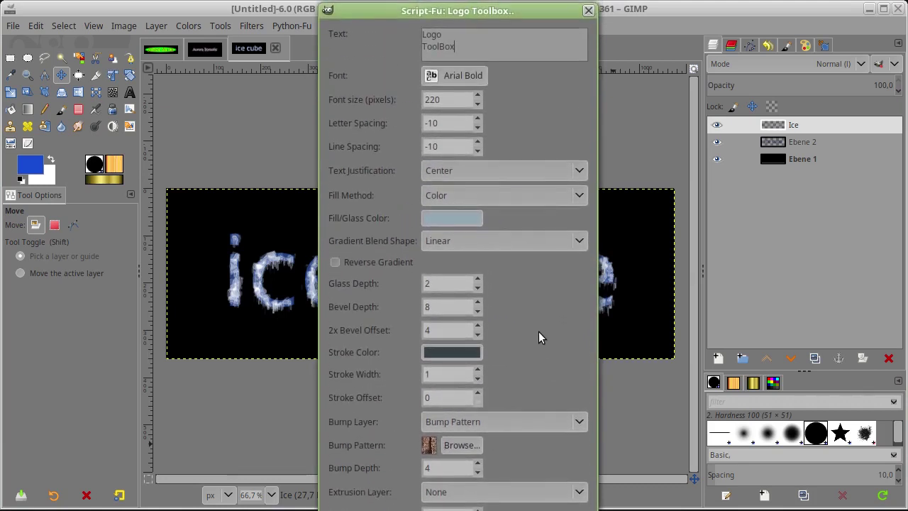
pyautogui.moveTo(518, 363)
pyautogui.mouseDown()
pyautogui.moveTo(545, 102)
pyautogui.moveTo(536, 227)
pyautogui.mouseUp()
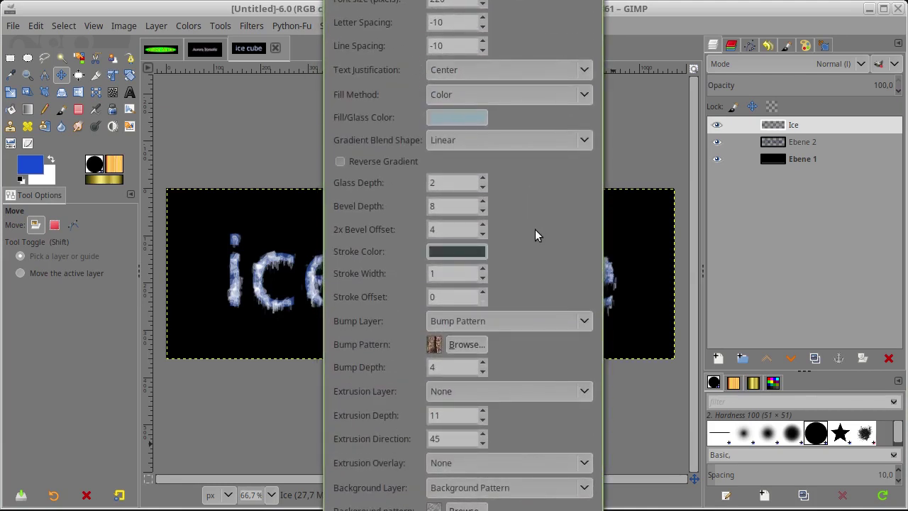
pyautogui.moveTo(535, 229); pyautogui.dragTo(530, 231)
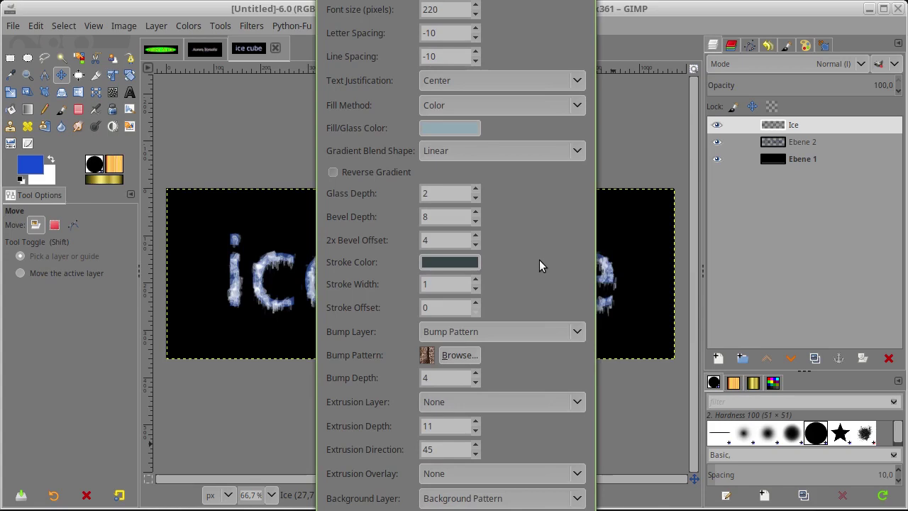
pyautogui.moveTo(525, 262); pyautogui.dragTo(518, 47)
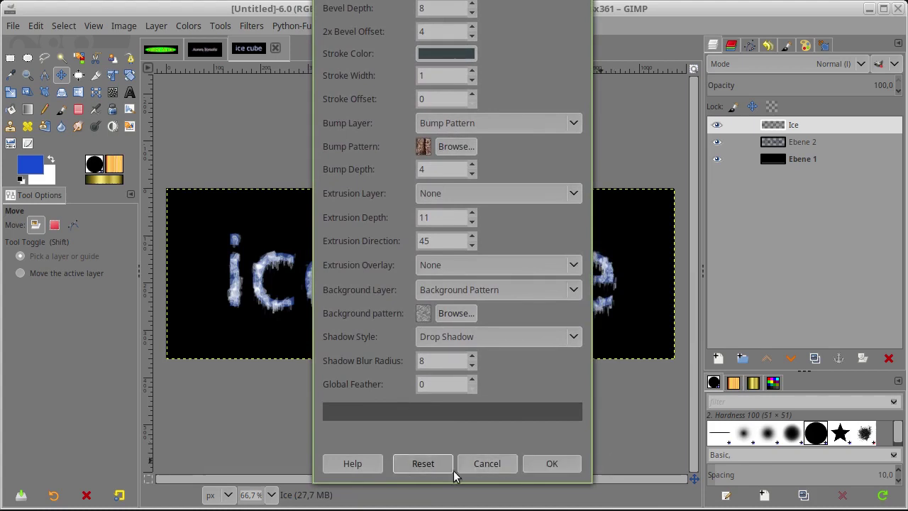
pyautogui.moveTo(534, 48); pyautogui.dragTo(515, 428)
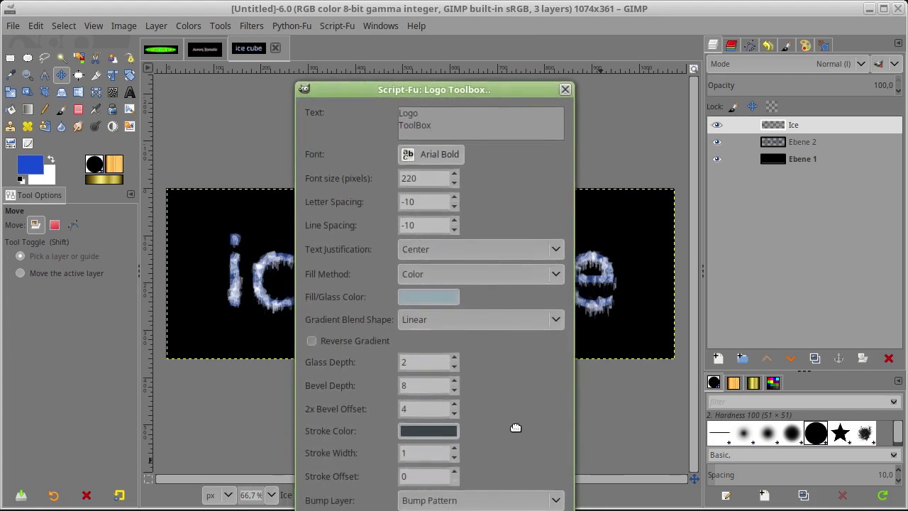
pyautogui.moveTo(515, 428); pyautogui.dragTo(517, 385)
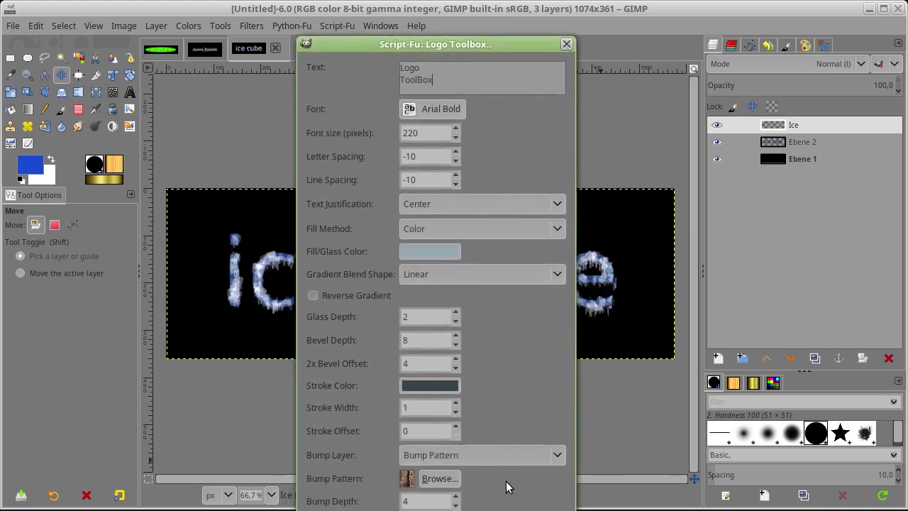
pyautogui.moveTo(506, 481); pyautogui.dragTo(502, 64)
# Render the two-line Logo ToolBox logo with the default settings
pyautogui.click(538, 383)
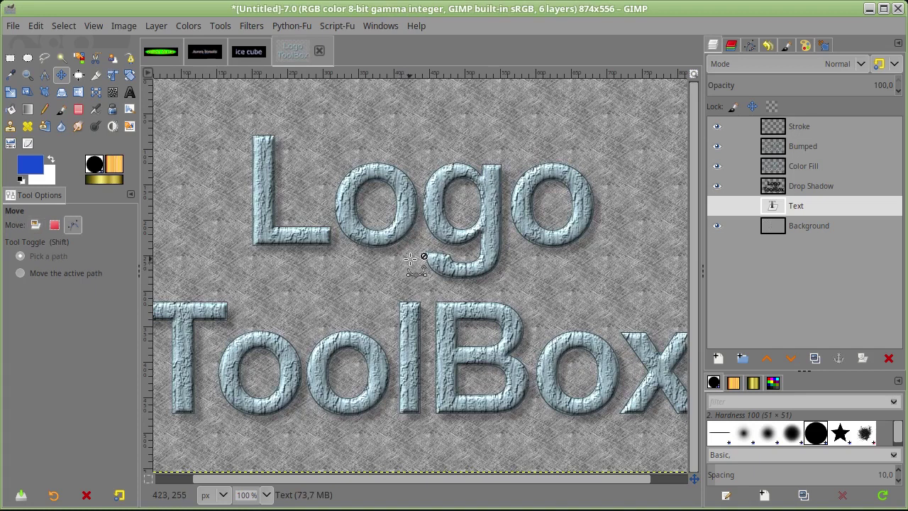
pyautogui.scroll(-1, 405, 261)
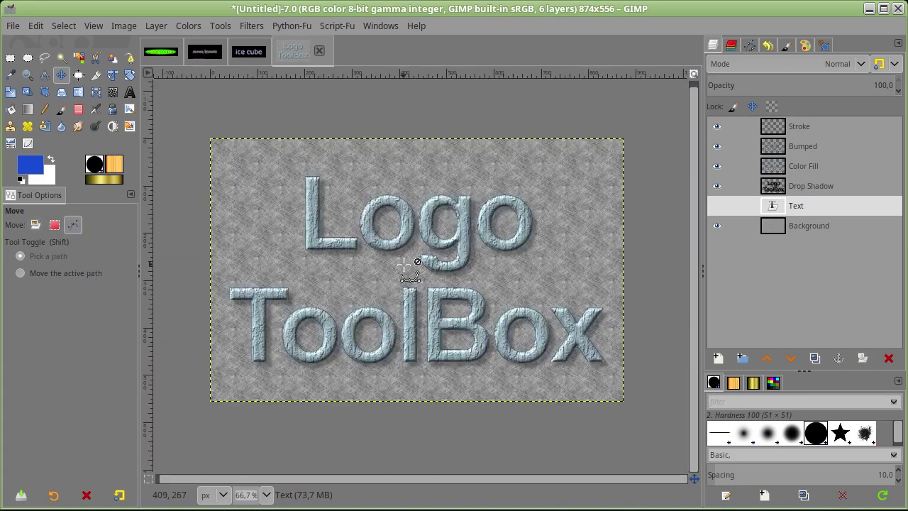
pyautogui.scroll(1, 408, 263)
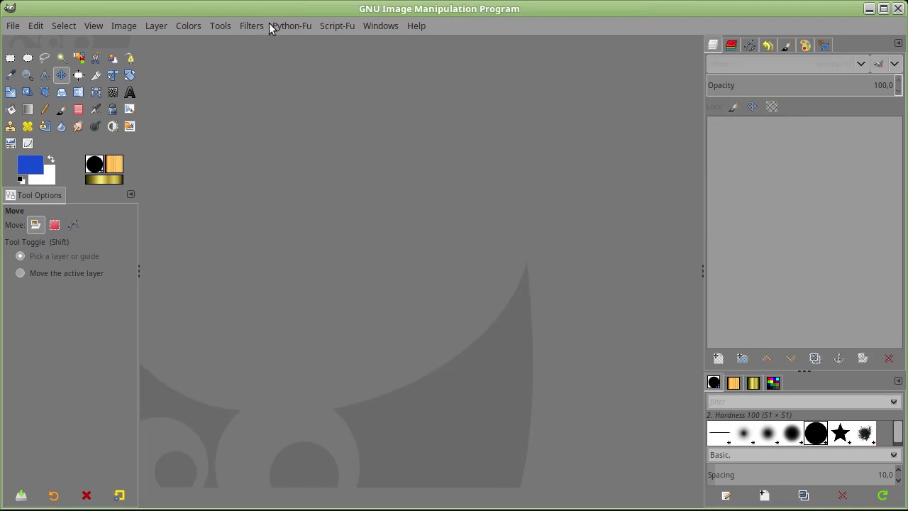
# Create a new blank 800×600 image from the size presets
pyautogui.click(258, 27)
pyautogui.moveTo(326, 390)
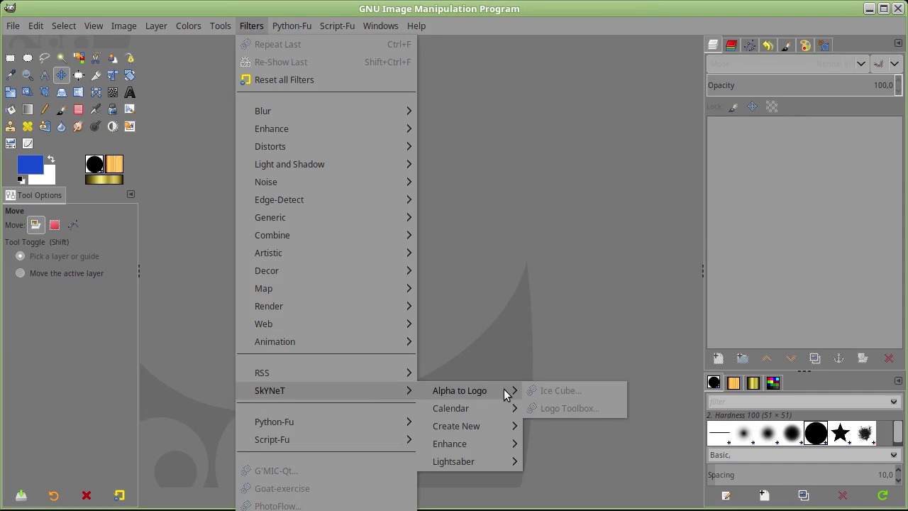
pyautogui.click(537, 269)
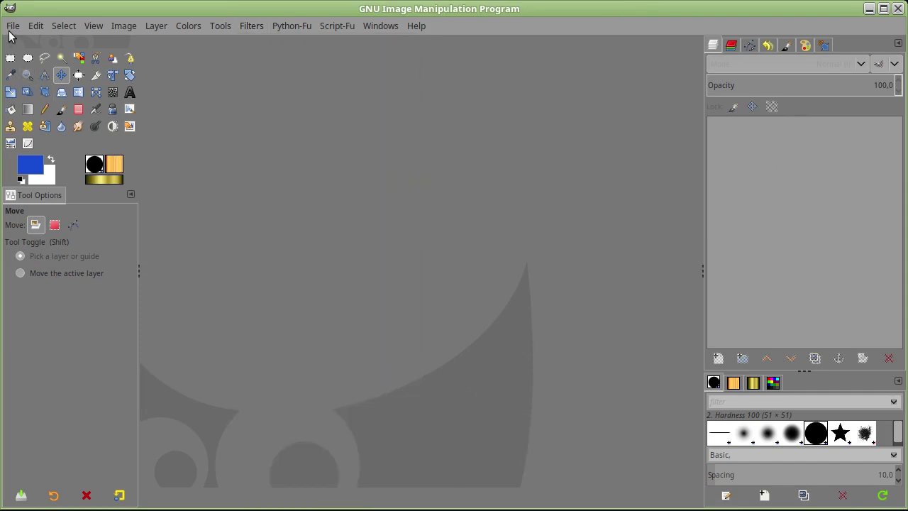
pyautogui.click(11, 29)
pyautogui.click(28, 44)
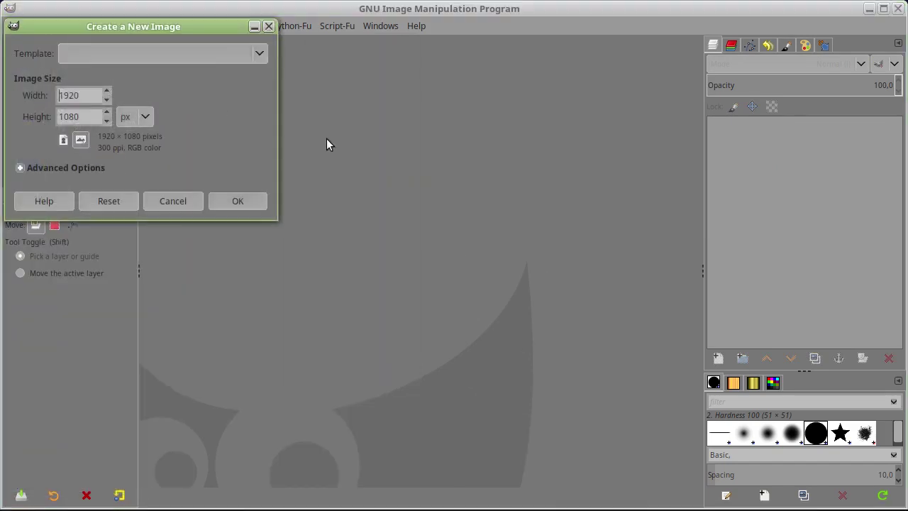
pyautogui.click(259, 53)
pyautogui.click(178, 84)
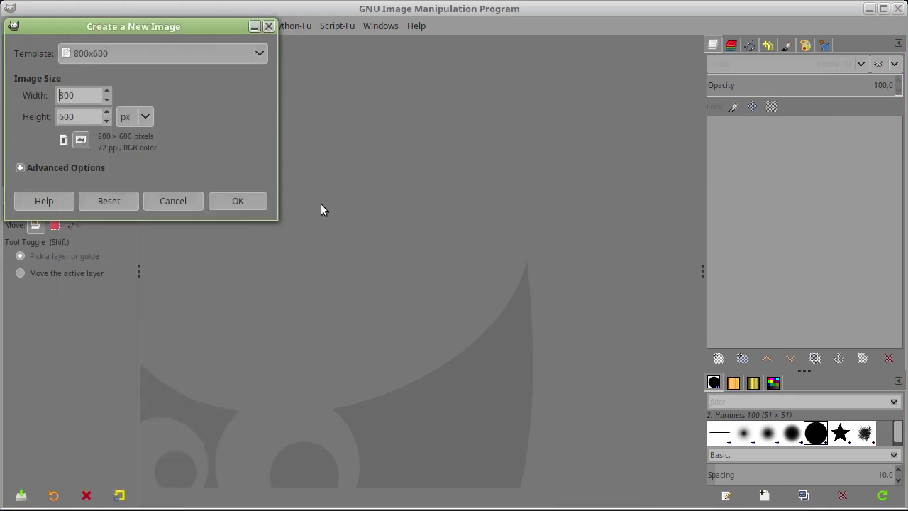
pyautogui.click(261, 205)
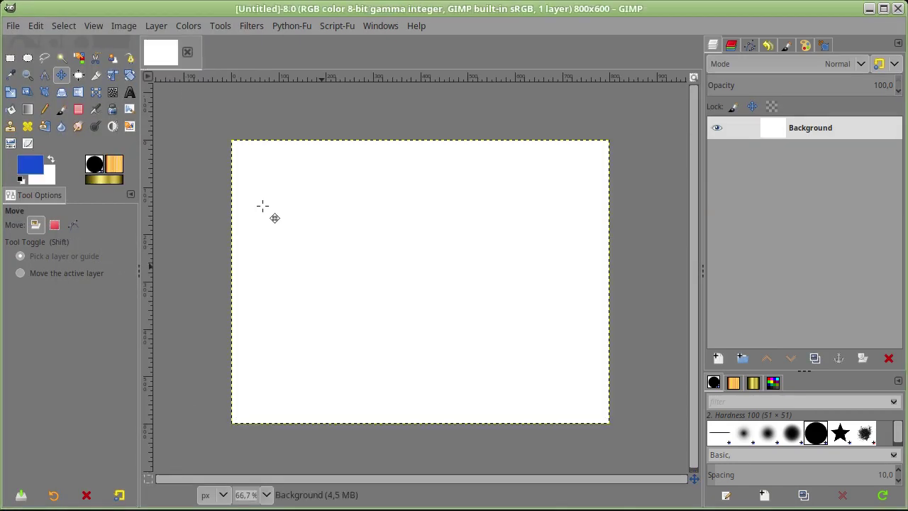
# Add a transparent 800×600 layer named Layer
pyautogui.click(718, 358)
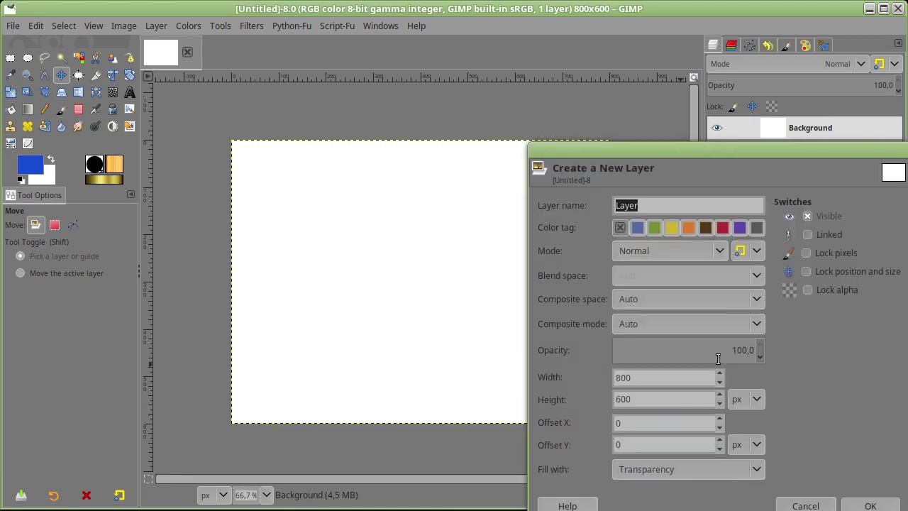
pyautogui.moveTo(712, 168); pyautogui.dragTo(437, 17)
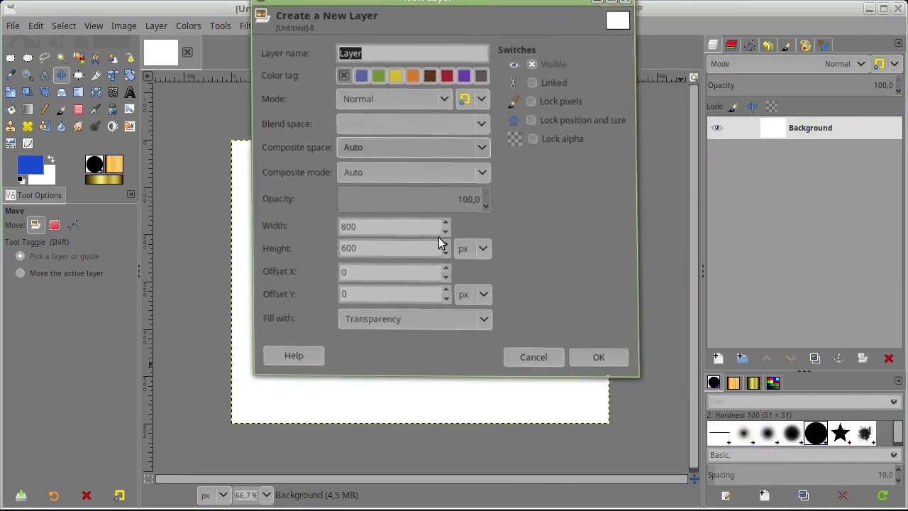
pyautogui.click(594, 355)
# Hide the Background and add bold 120 px text reading 'GIMP'
pyautogui.click(720, 155)
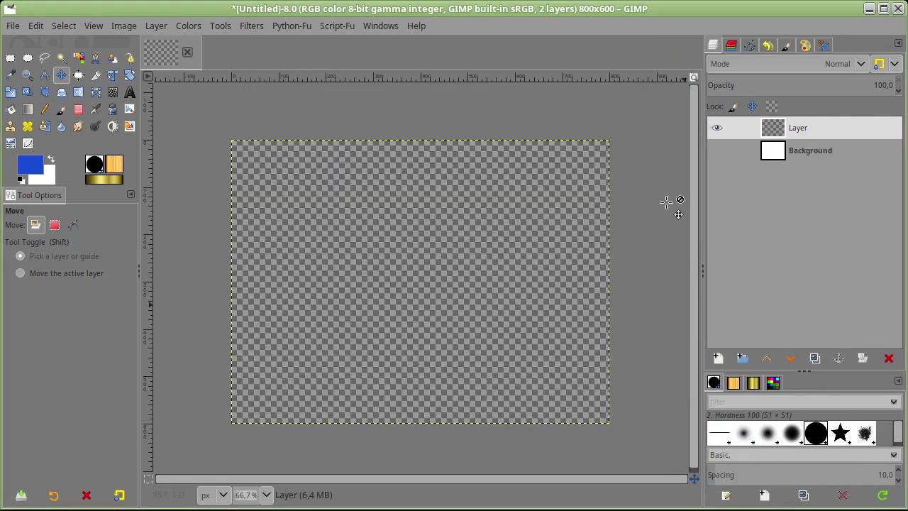
pyautogui.click(129, 92)
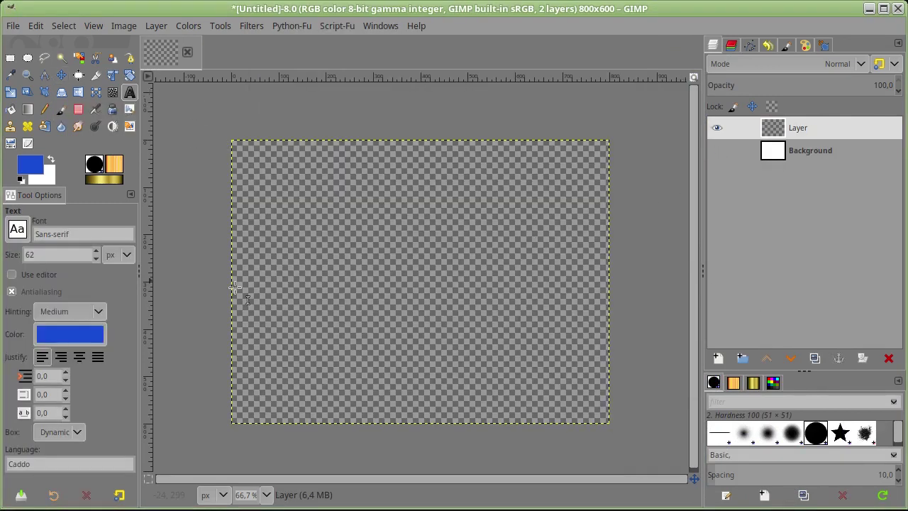
pyautogui.click(324, 295)
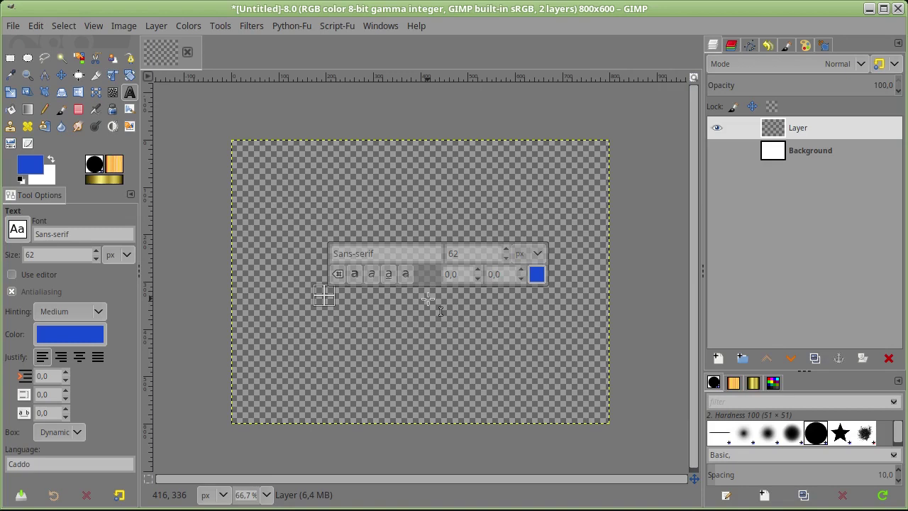
pyautogui.write('GIMP')
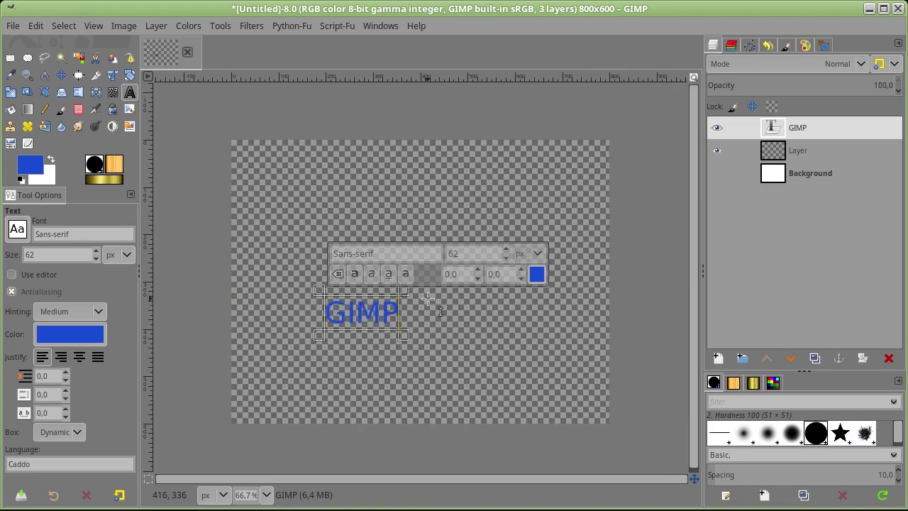
pyautogui.moveTo(361, 312)
pyautogui.moveTo(326, 311); pyautogui.dragTo(398, 312)
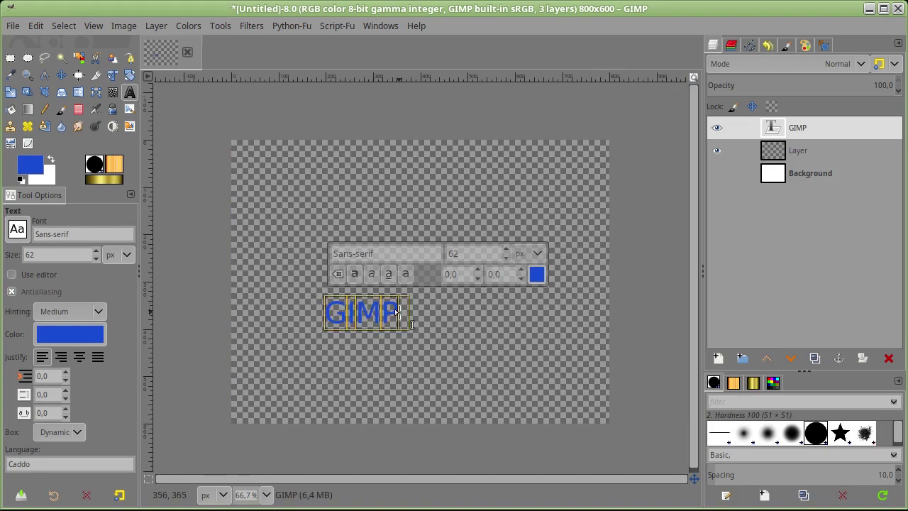
pyautogui.click(356, 276)
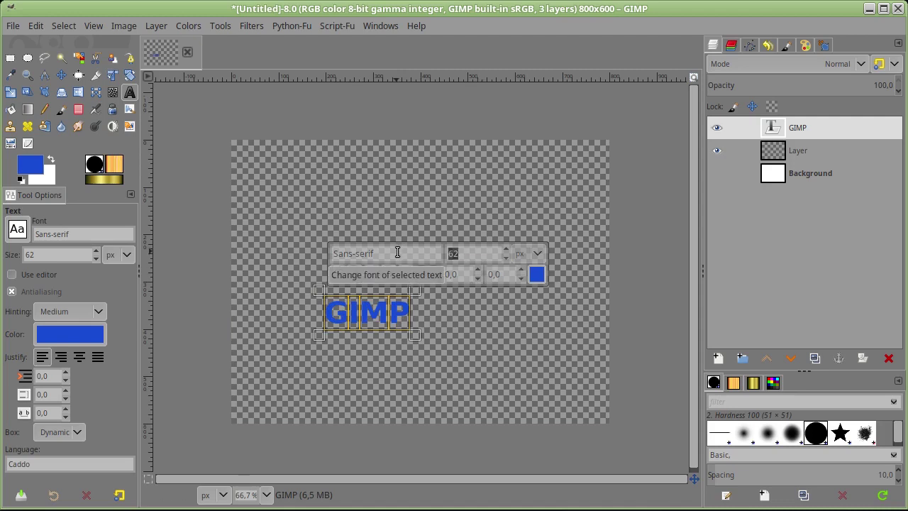
pyautogui.write('12')
pyautogui.press('Return')
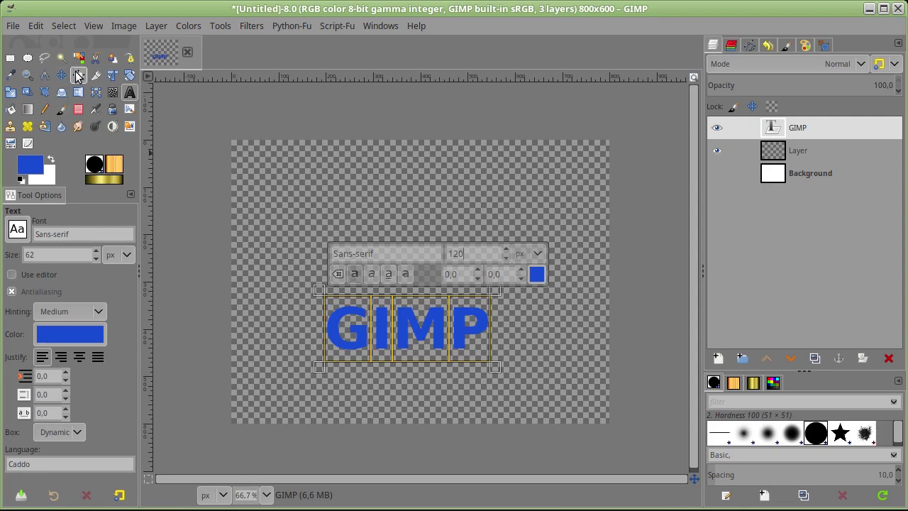
# Centre the GIMP text on the canvas and merge it down into Layer
pyautogui.click(78, 75)
pyautogui.click(341, 327)
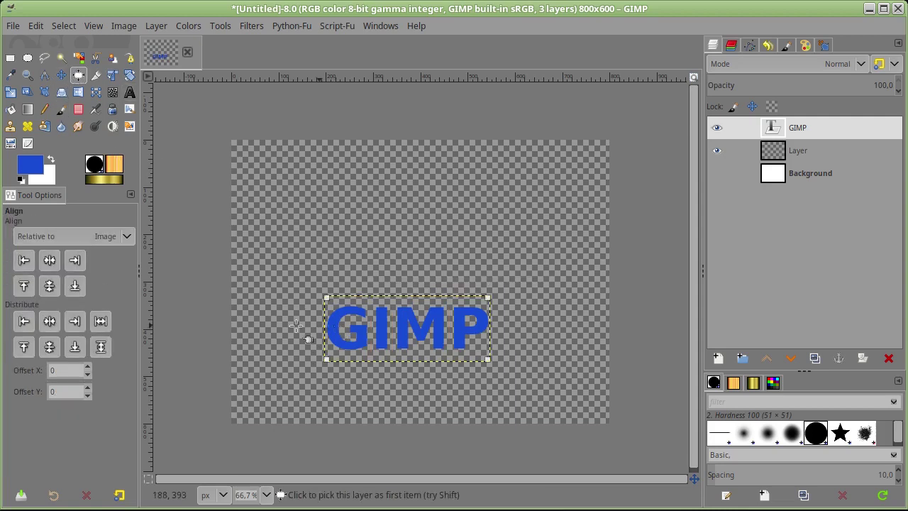
pyautogui.click(50, 260)
pyautogui.click(50, 285)
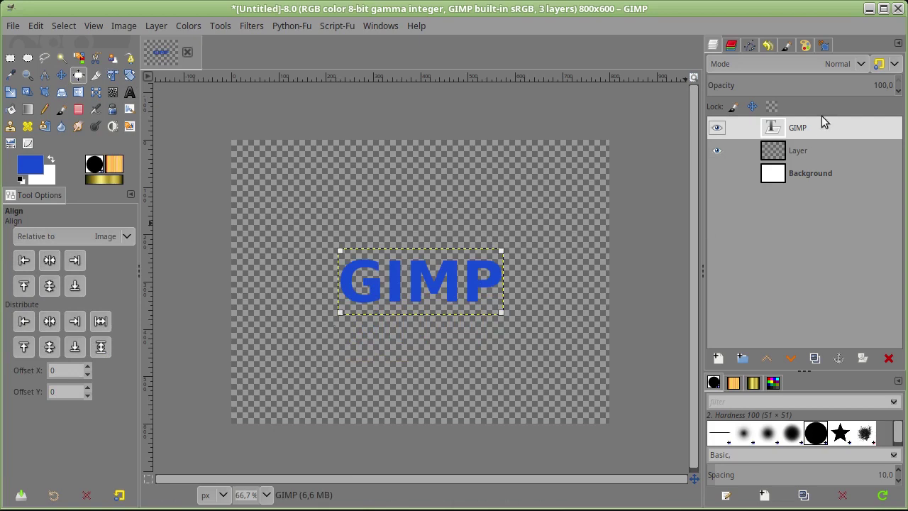
pyautogui.rightClick(812, 131)
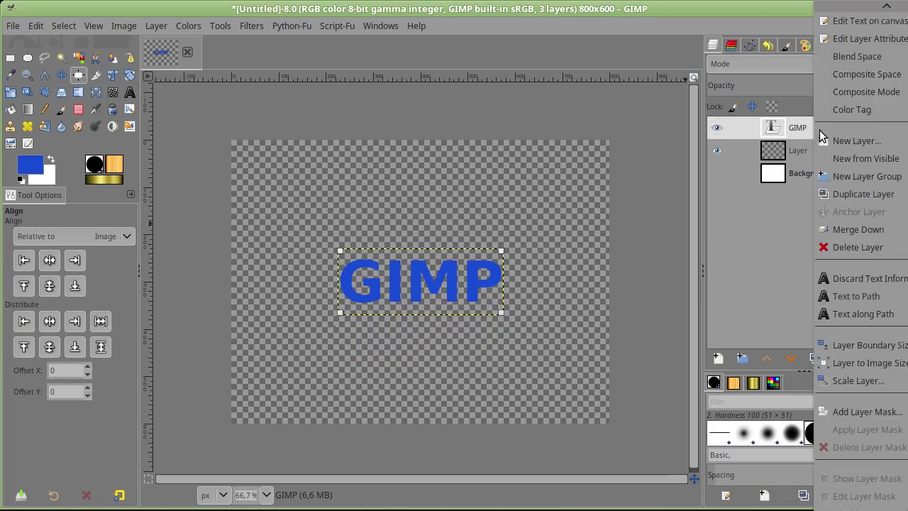
pyautogui.click(859, 228)
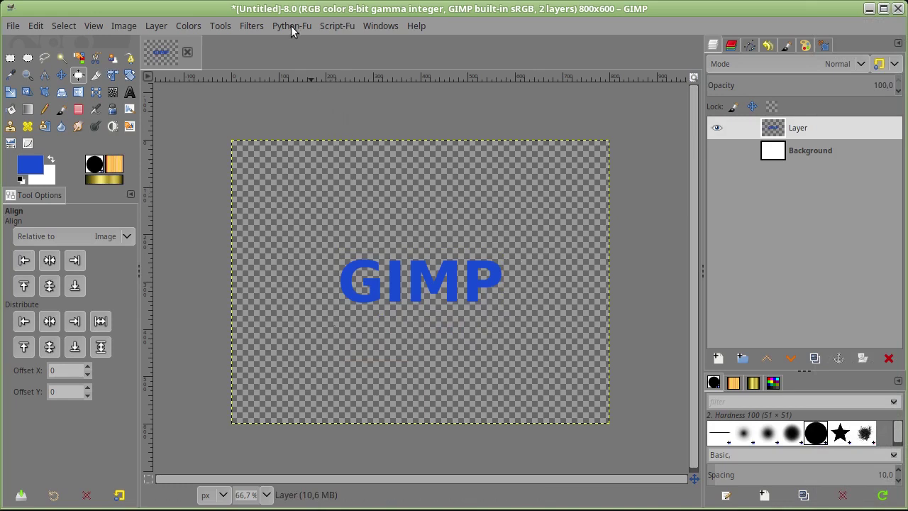
# Apply the Alpha to Logo Ice Cube effect with increased Grow, cube dimension 6 and icicle 3
pyautogui.click(250, 26)
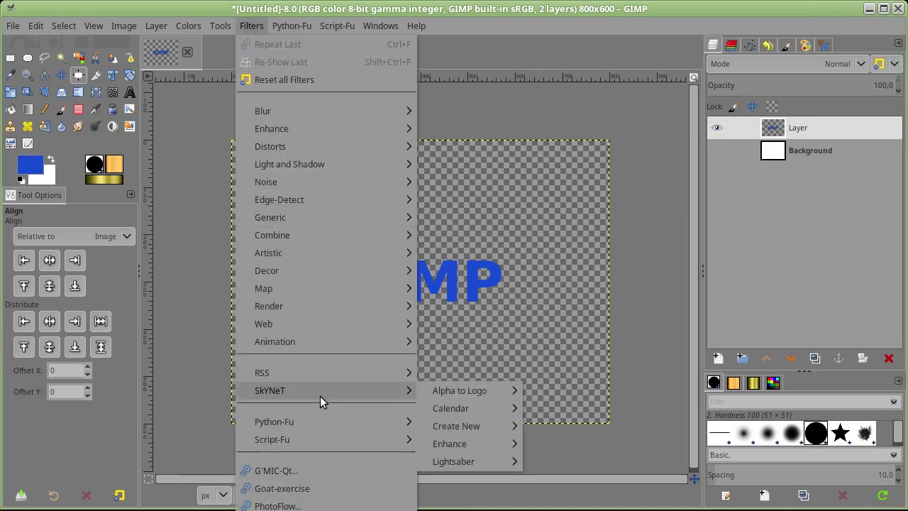
pyautogui.moveTo(460, 391)
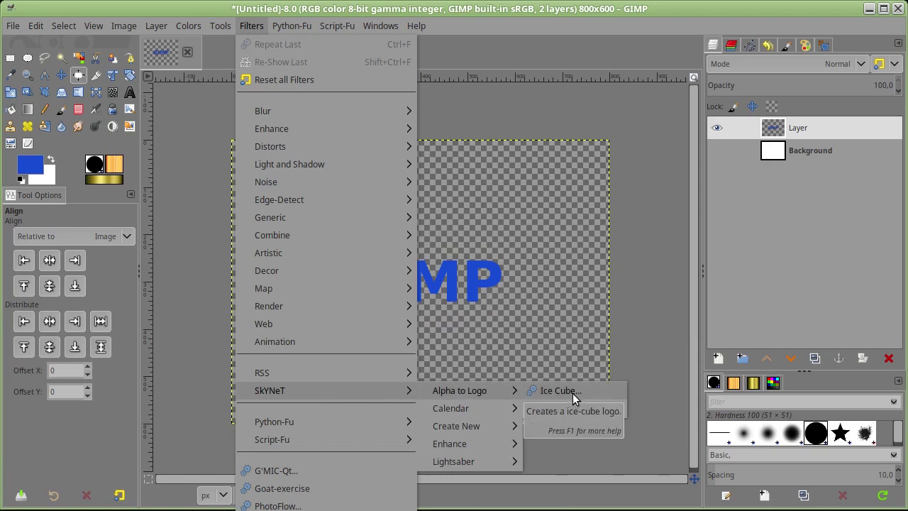
pyautogui.click(572, 391)
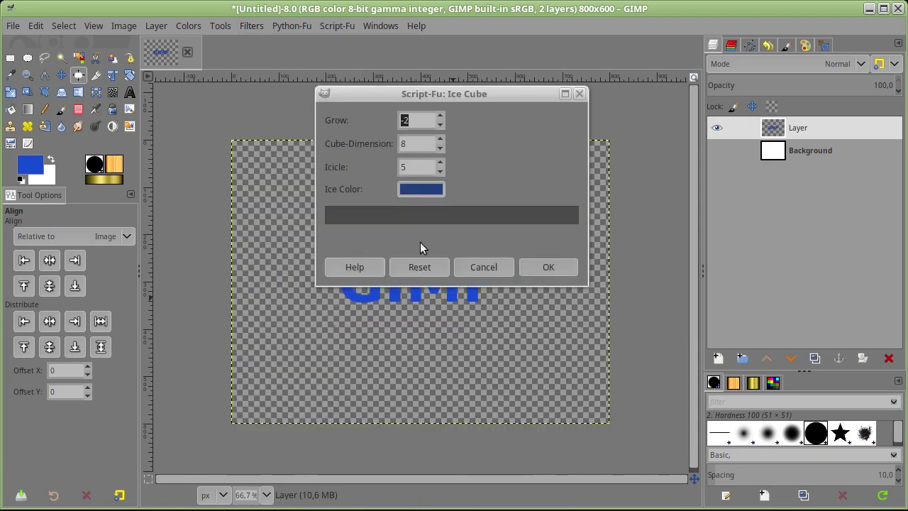
pyautogui.click(440, 118)
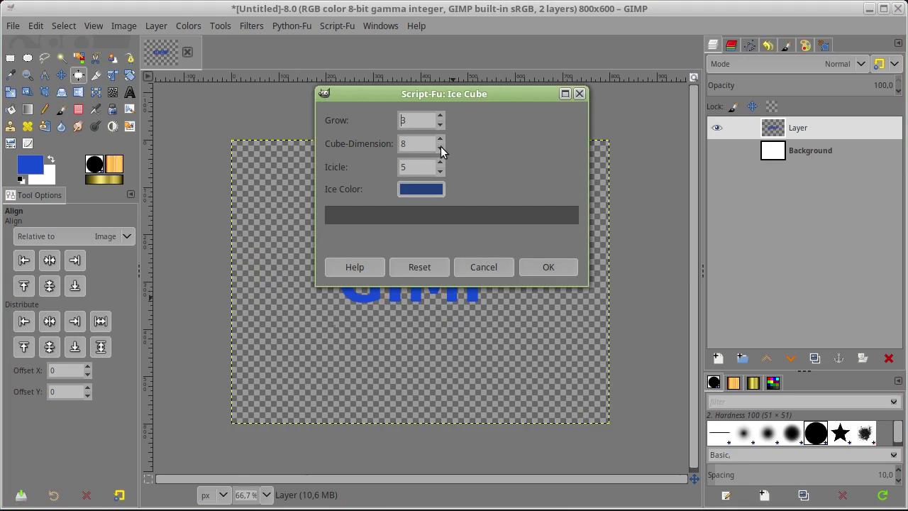
pyautogui.doubleClick(440, 146)
pyautogui.doubleClick(439, 170)
pyautogui.click(544, 269)
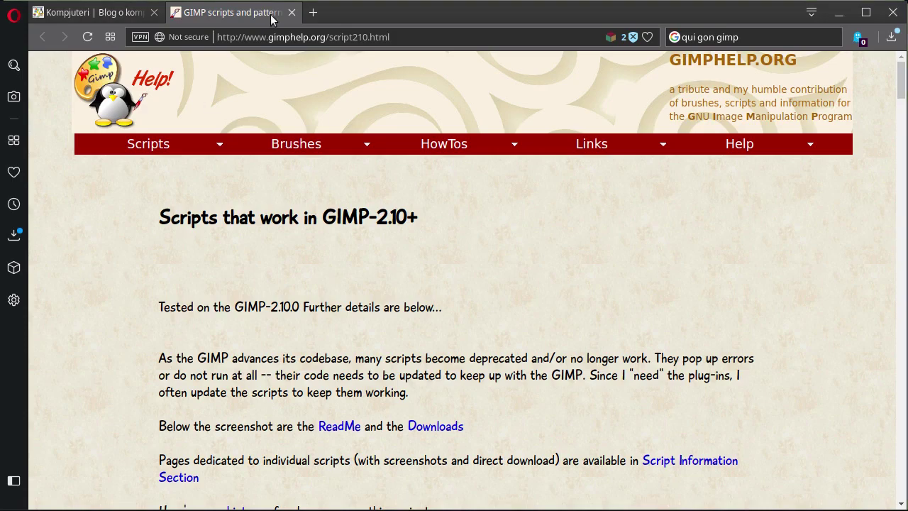
# Close the gimphelp.org tab and scroll the Kompjuteri blog up to the Alien Aura post
pyautogui.click(291, 13)
pyautogui.scroll(2, 319, 195)
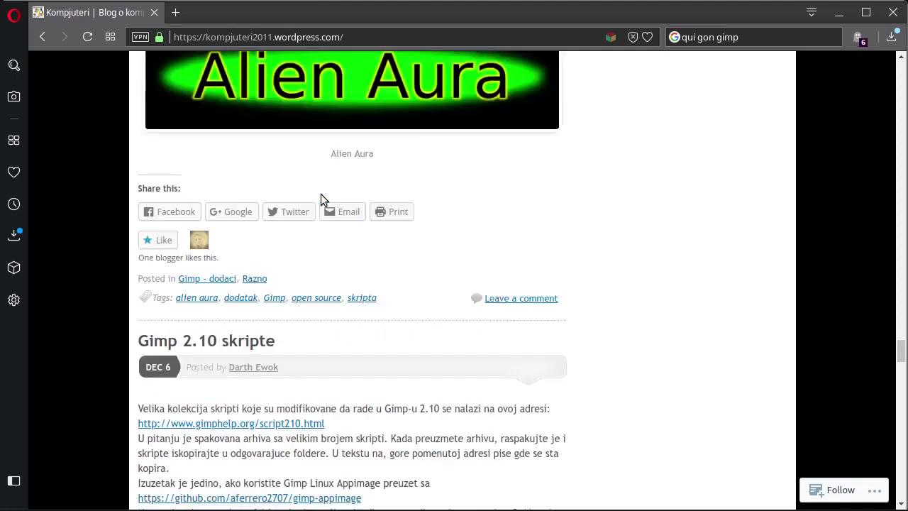
pyautogui.scroll(-2, 320, 195)
pyautogui.scroll(3, 319, 190)
pyautogui.scroll(6, 318, 186)
pyautogui.scroll(-5, 318, 183)
pyautogui.scroll(4, 319, 183)
pyautogui.scroll(5, 319, 183)
pyautogui.scroll(2, 320, 184)
pyautogui.scroll(2, 321, 184)
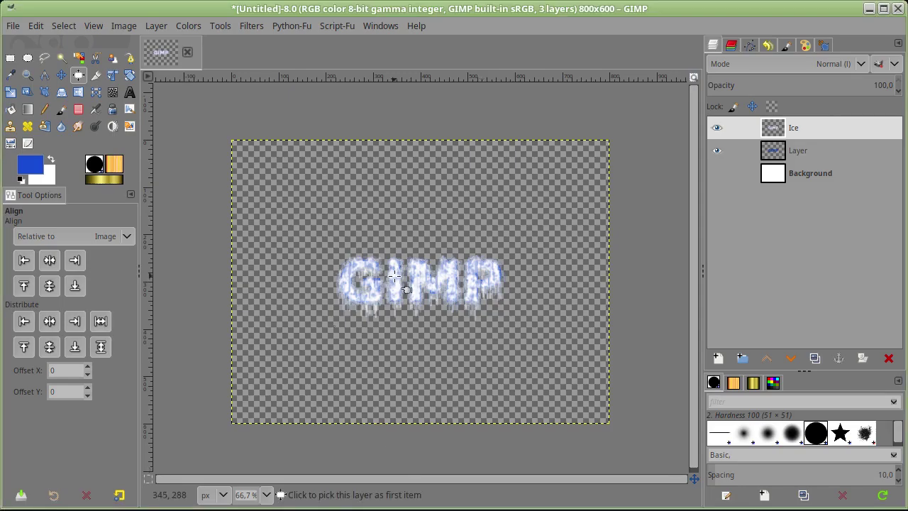
# Undo the Ice Cube effect, restoring the plain blue GIMP text, and show the filter scripts
pyautogui.hotkey('ctrl', 'z')
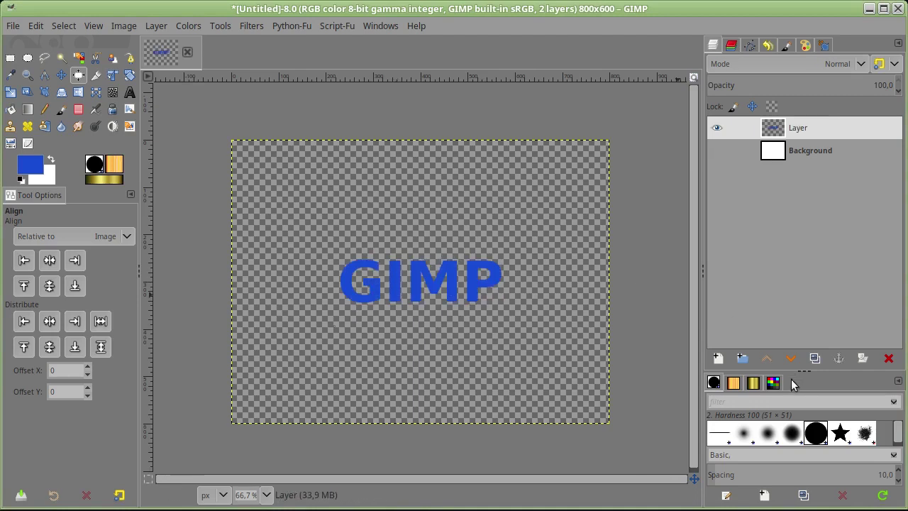
pyautogui.click(258, 28)
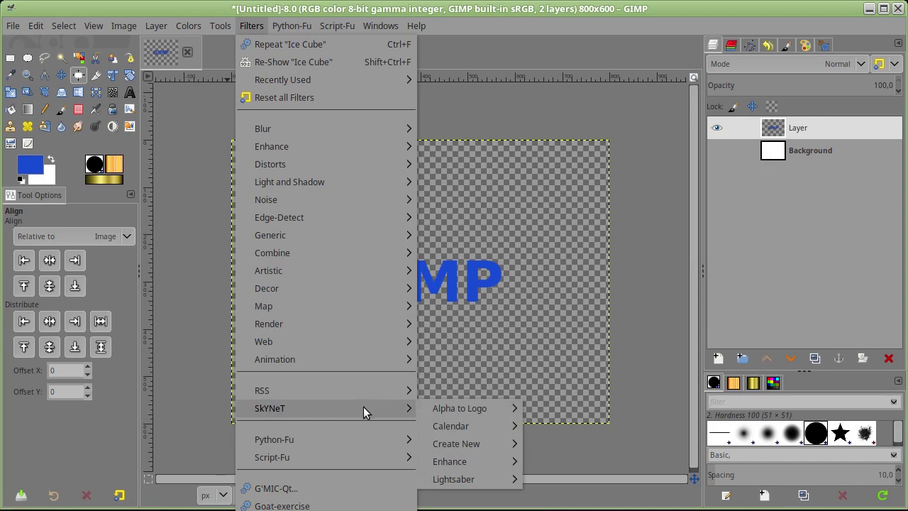
pyautogui.moveTo(459, 408)
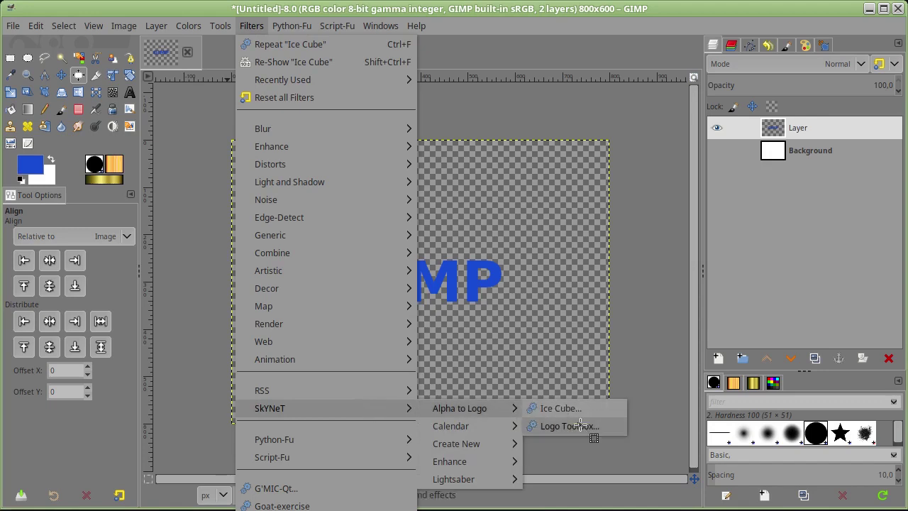
# Apply the Logo Toolbox textured effect to the GIMP text with default settings
pyautogui.click(579, 425)
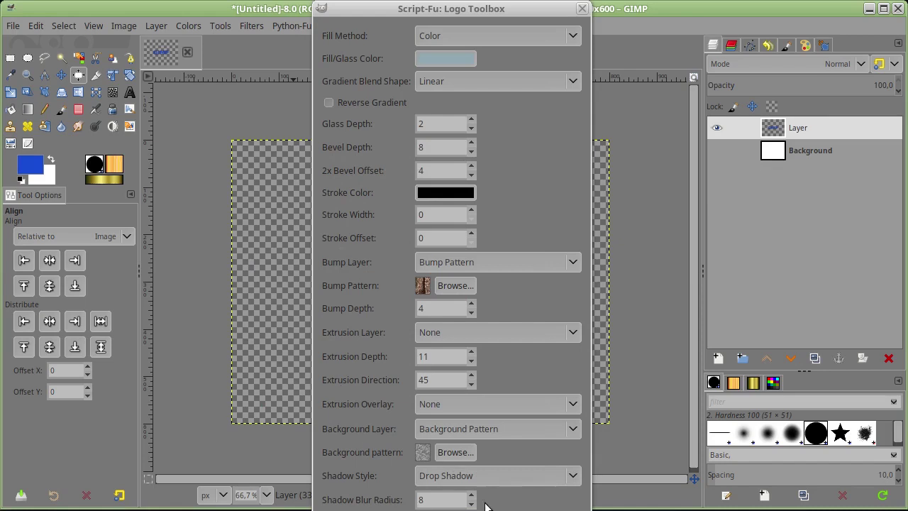
pyautogui.moveTo(521, 460); pyautogui.dragTo(488, 277)
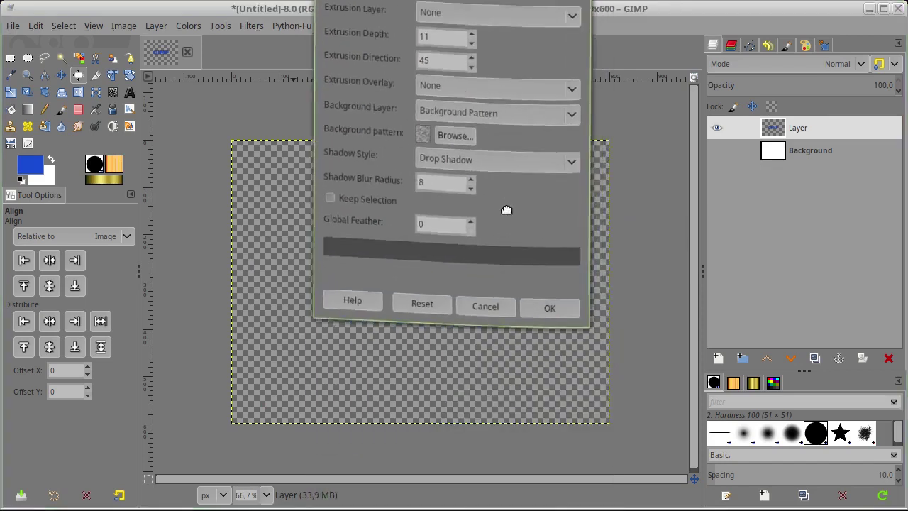
pyautogui.click(546, 383)
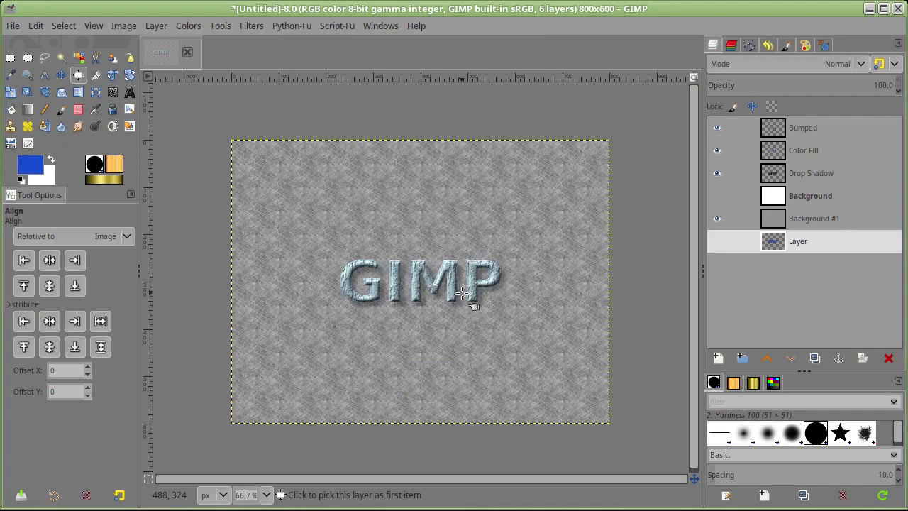
# Undo the Logo Toolbox effect and bring up the Filters menu for the SkYNeT Calendar scripts
pyautogui.hotkey('ctrl', 'z')
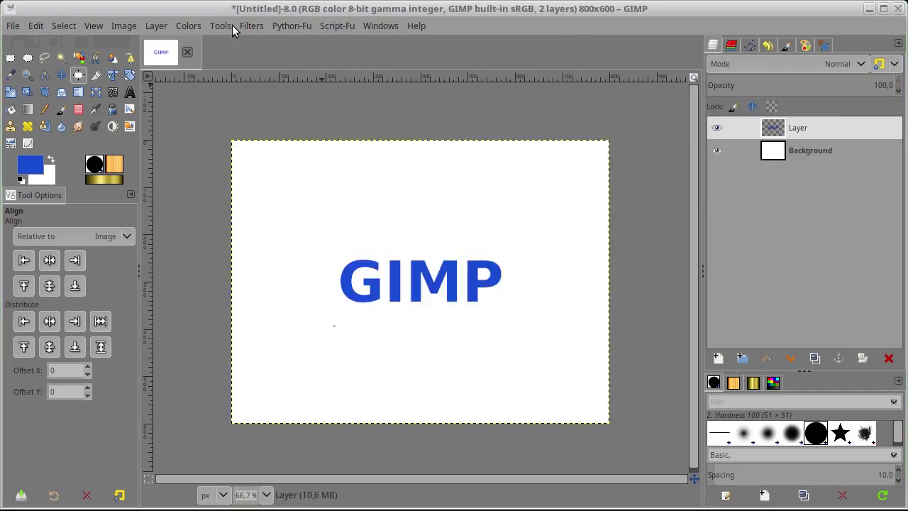
pyautogui.click(251, 25)
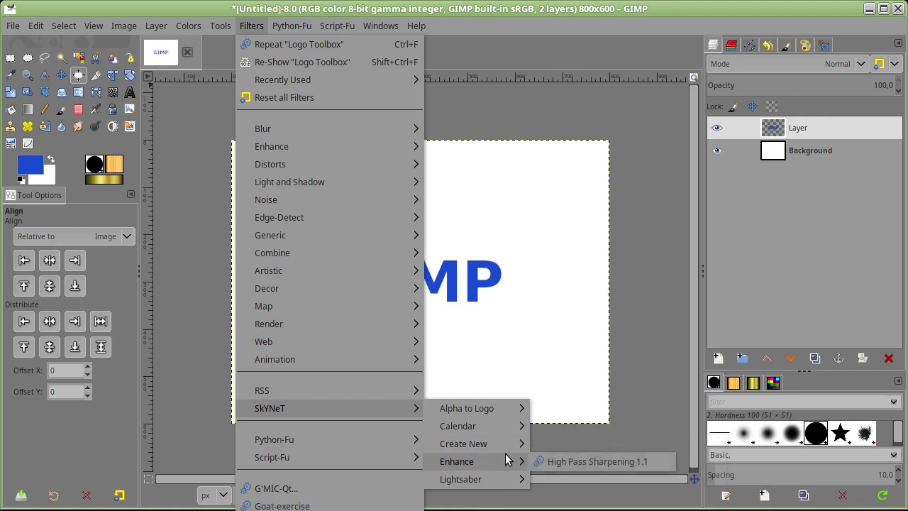
pyautogui.moveTo(457, 425)
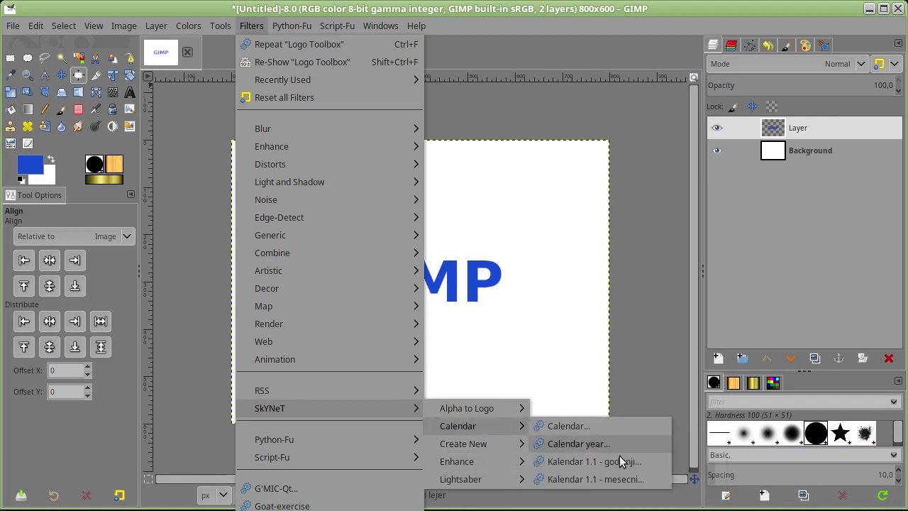
# Generate a January 2019 monthly calendar with the Kalendar script
pyautogui.click(636, 480)
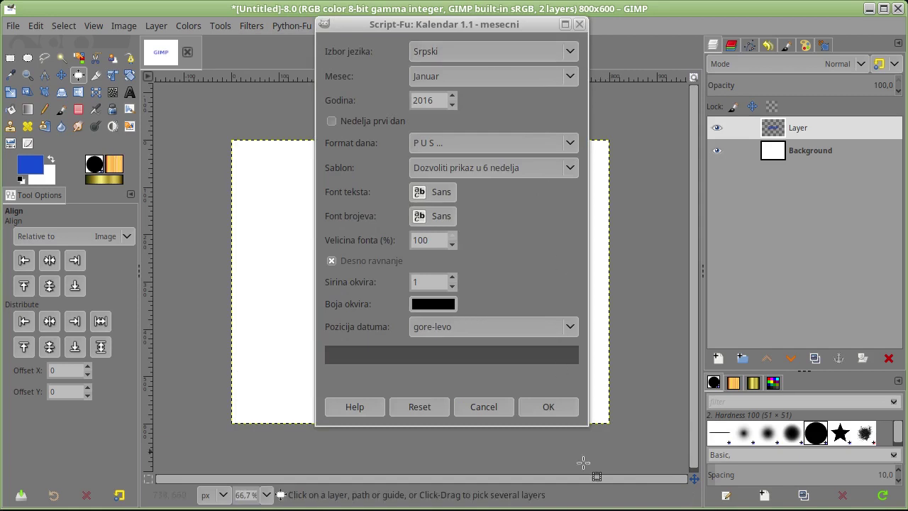
pyautogui.doubleClick(453, 96)
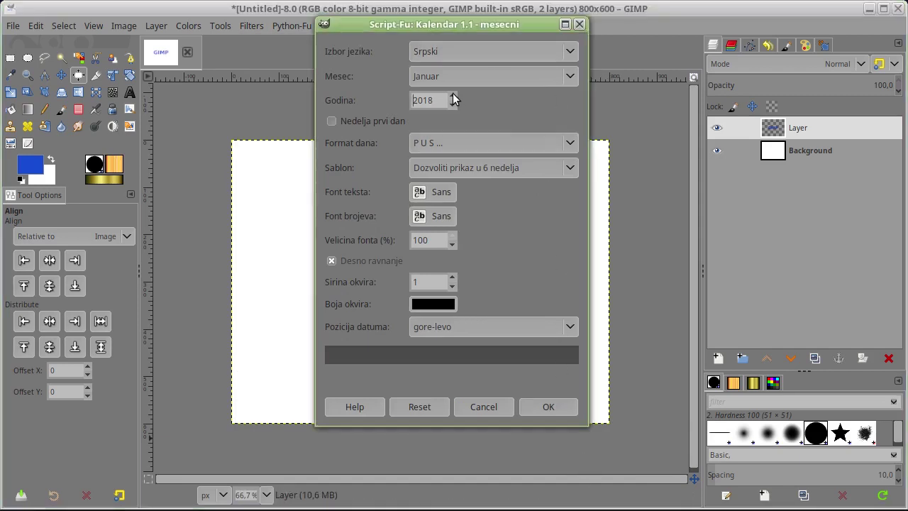
pyautogui.click(453, 96)
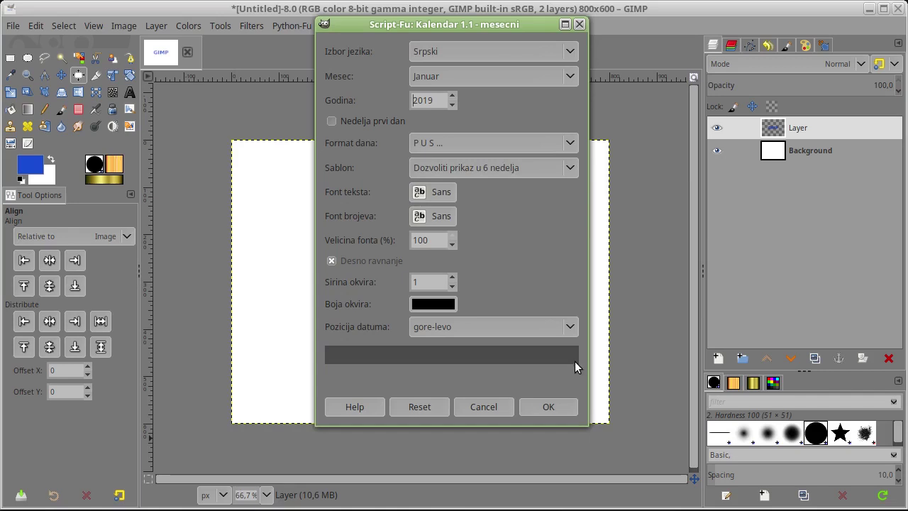
pyautogui.click(556, 407)
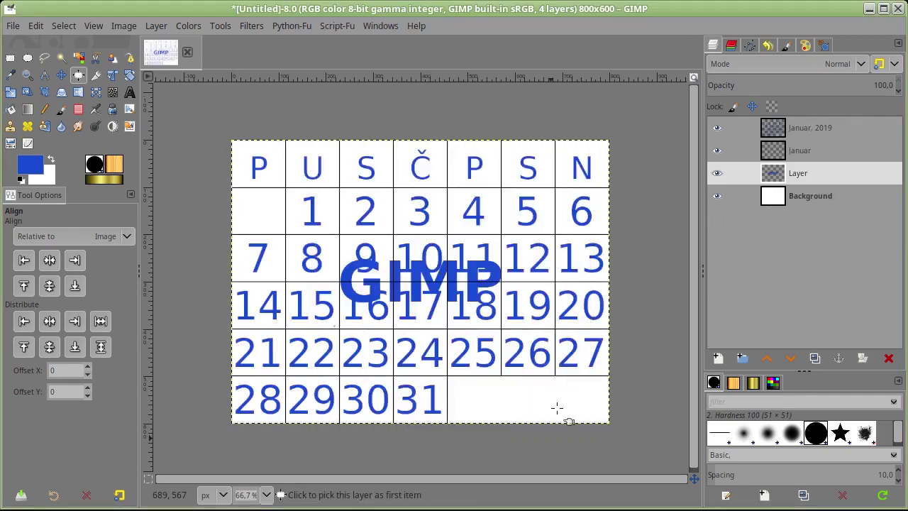
# Delete the Januar and Januar, 2019 calendar layers, keeping the GIMP text layer visible
pyautogui.click(716, 173)
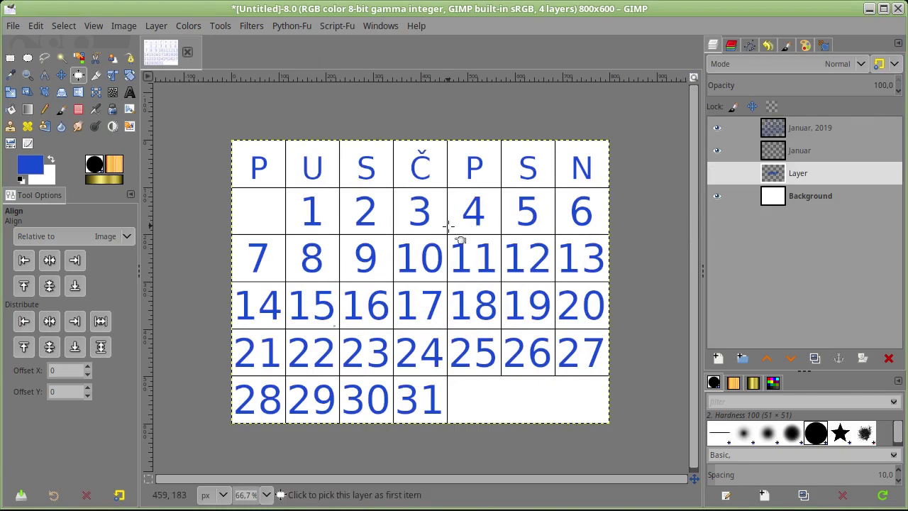
pyautogui.click(716, 173)
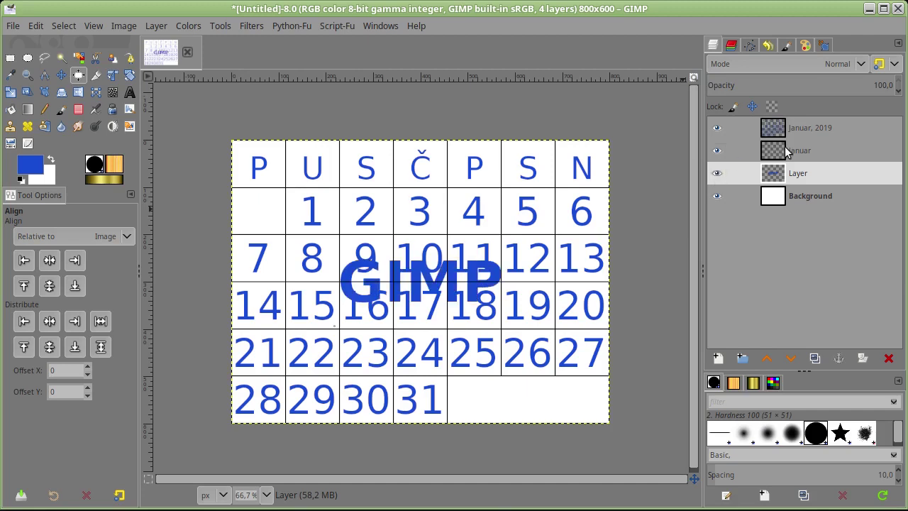
pyautogui.click(788, 150)
pyautogui.click(888, 358)
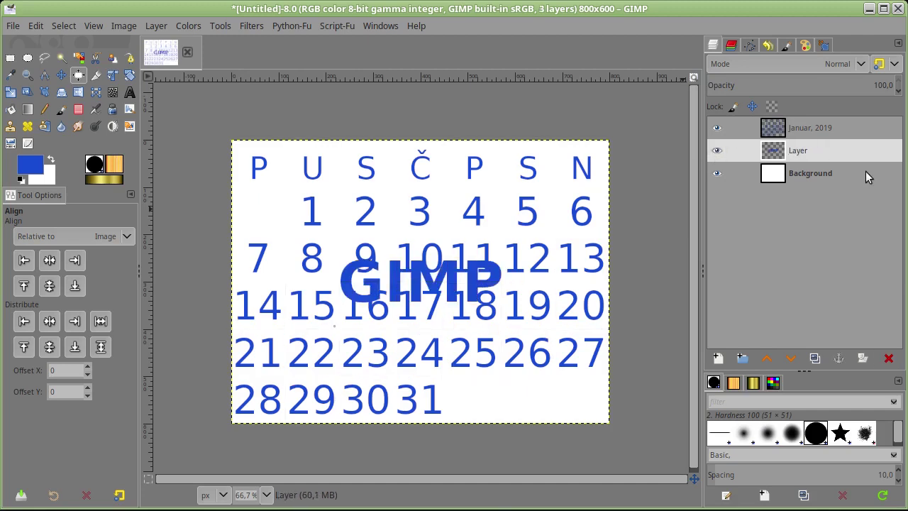
pyautogui.click(862, 127)
pyautogui.click(888, 358)
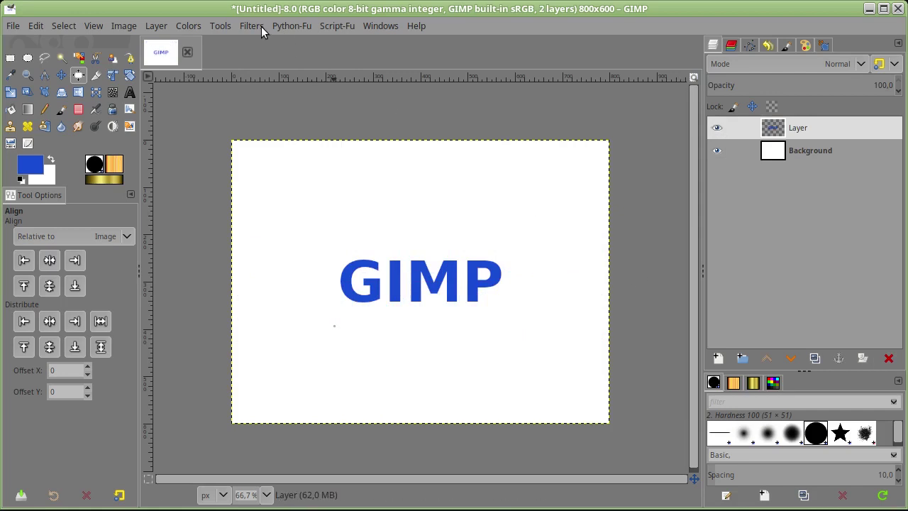
# Browse the SkyNeT Enhance filters without applying any, then hide the blue GIMP text layer
pyautogui.click(261, 26)
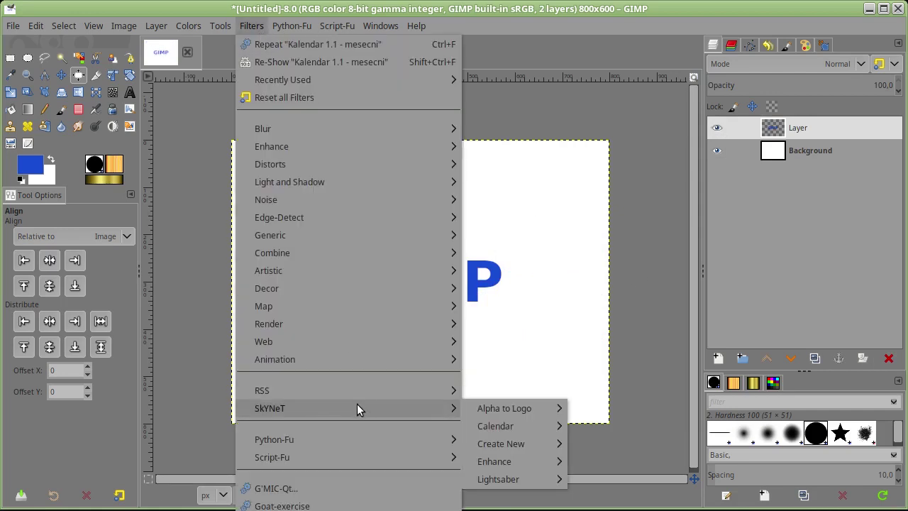
pyautogui.moveTo(269, 408)
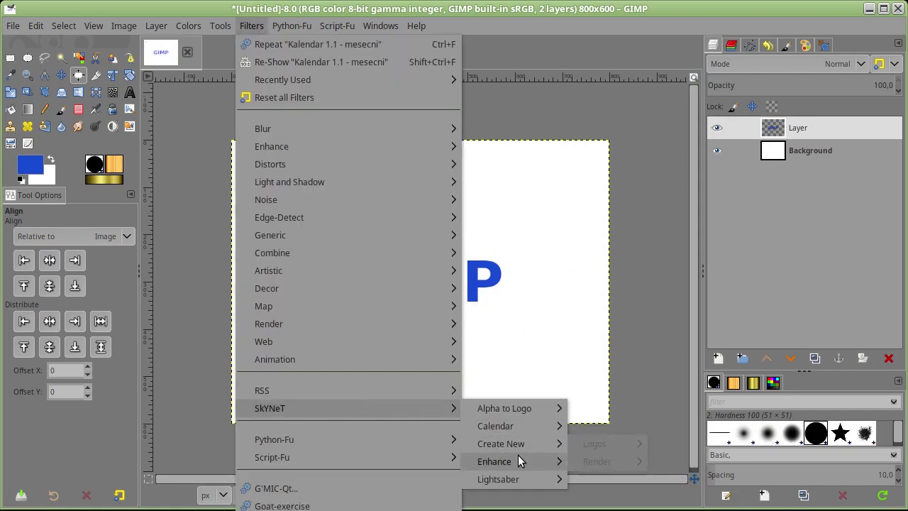
pyautogui.moveTo(495, 461)
pyautogui.click(645, 375)
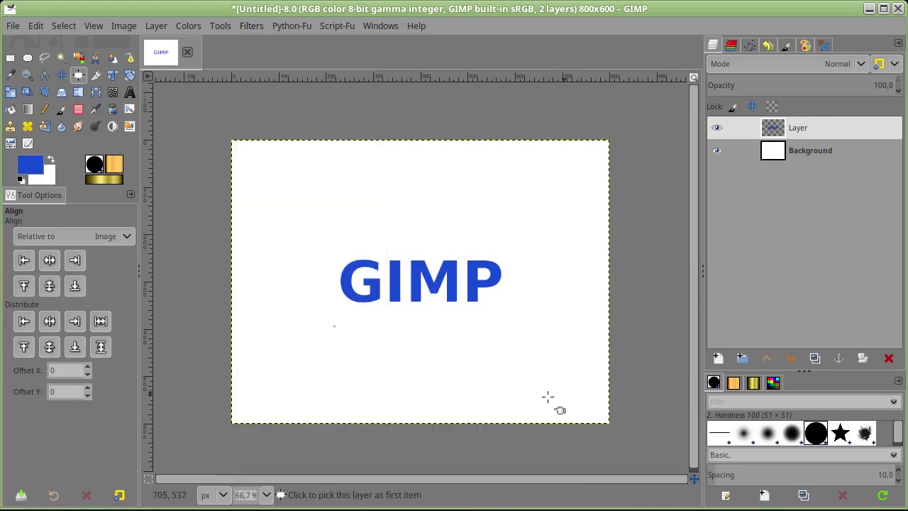
pyautogui.hotkey('ctrl', 'z')
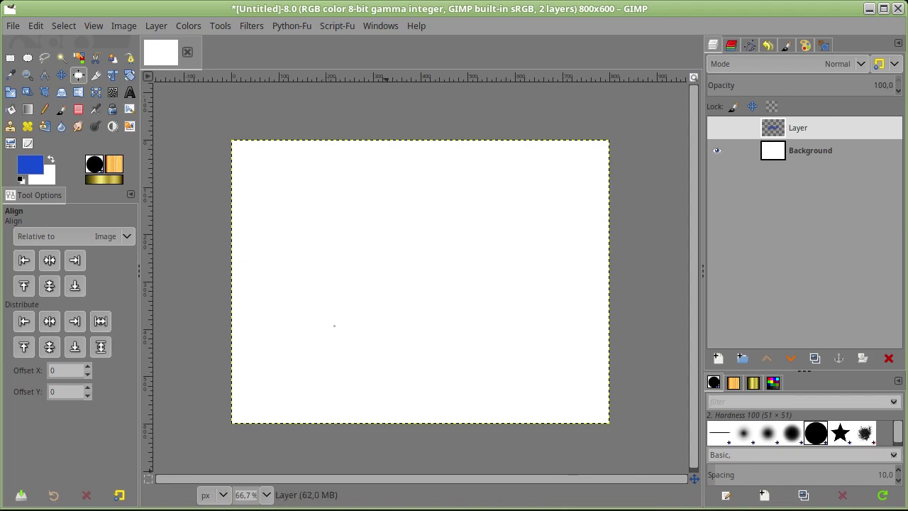
# In Opera, scroll up to the lightsaber blog post and copy the original film still image
pyautogui.scroll(-4, 496, 206)
pyautogui.scroll(7, 544, 179)
pyautogui.scroll(5, 546, 184)
pyautogui.scroll(5, 546, 184)
pyautogui.scroll(5, 546, 183)
pyautogui.scroll(5, 546, 184)
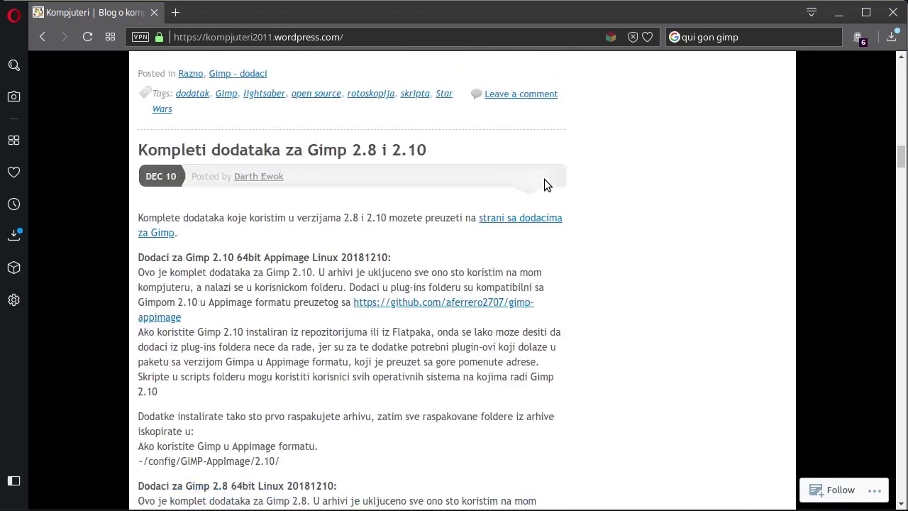
pyautogui.scroll(5, 544, 179)
pyautogui.scroll(5, 544, 179)
pyautogui.scroll(3, 544, 179)
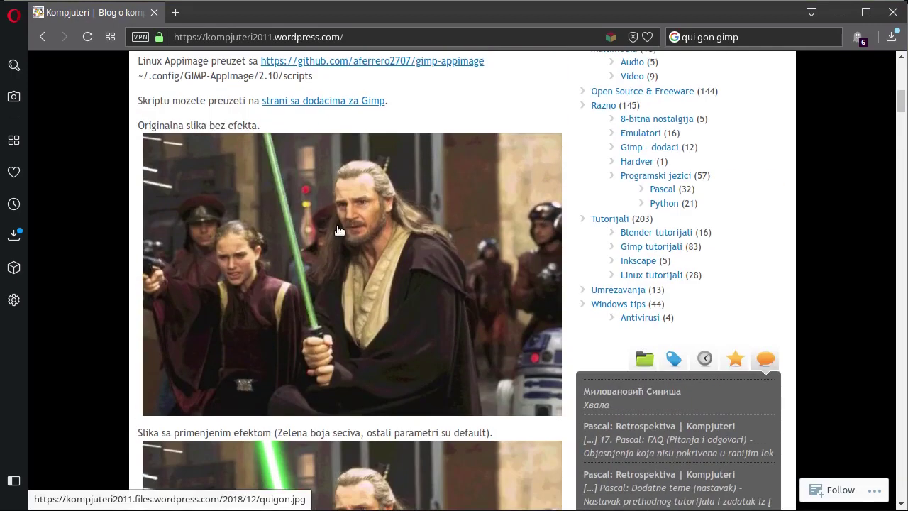
pyautogui.rightClick(339, 230)
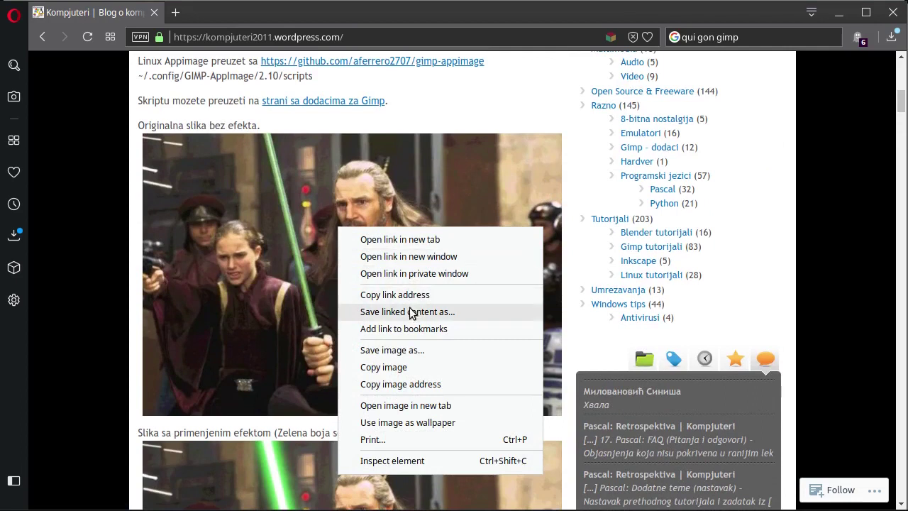
pyautogui.click(417, 368)
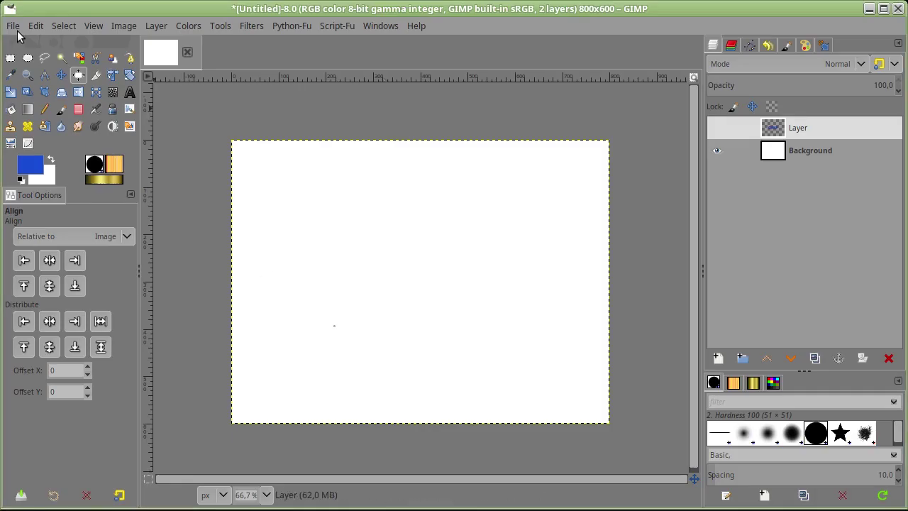
# Make a 604×406 image from the clipboard still, discard the blank image, and open High Pass Sharpening 1.1
pyautogui.click(16, 27)
pyautogui.moveTo(35, 62)
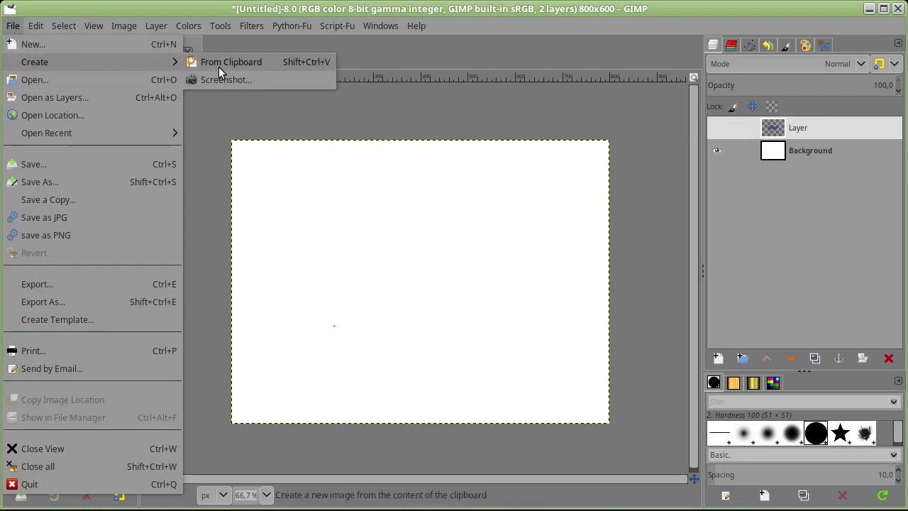
pyautogui.click(219, 66)
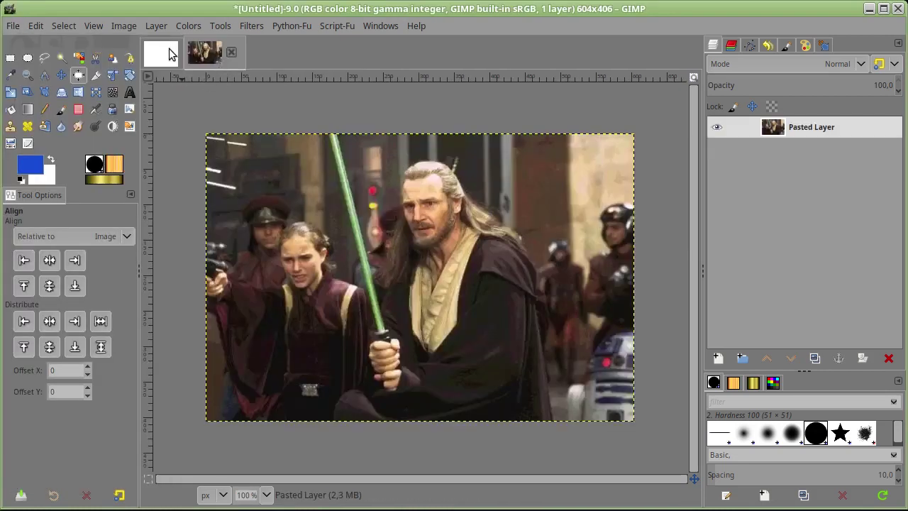
pyautogui.click(184, 57)
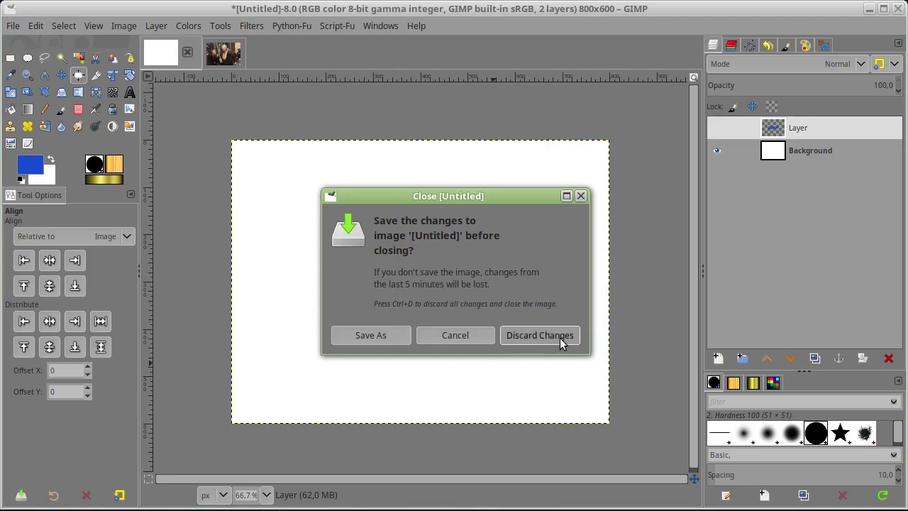
pyautogui.click(546, 334)
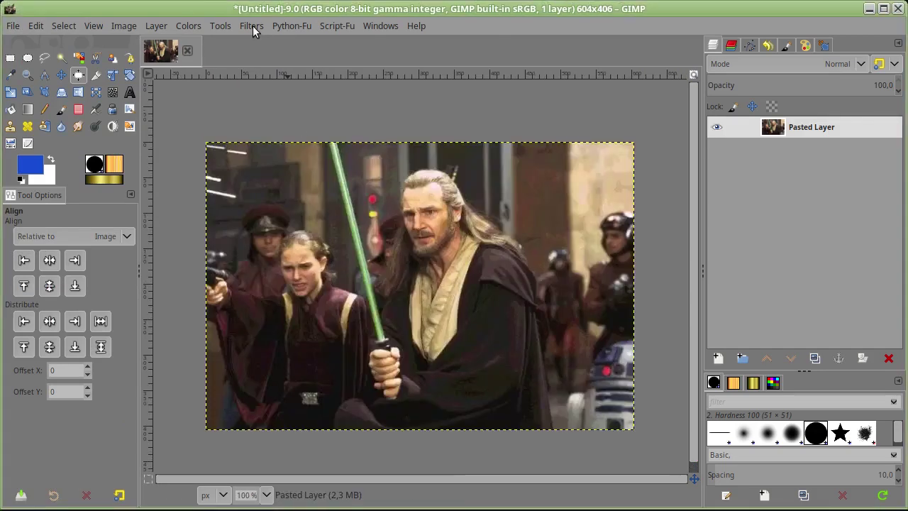
pyautogui.click(252, 27)
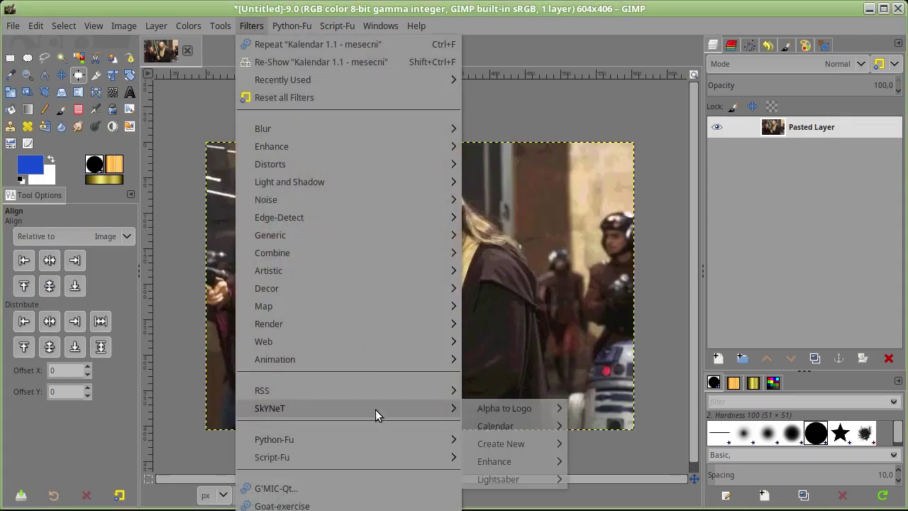
pyautogui.moveTo(494, 461)
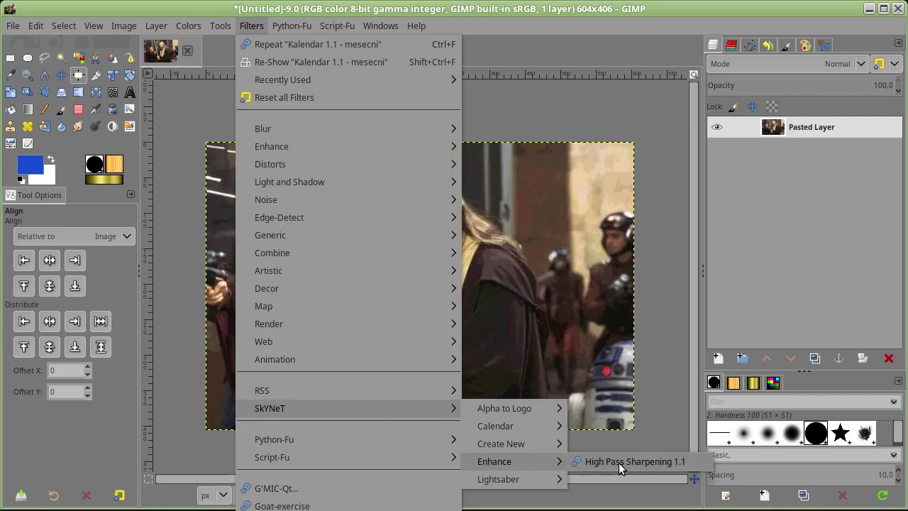
pyautogui.click(619, 462)
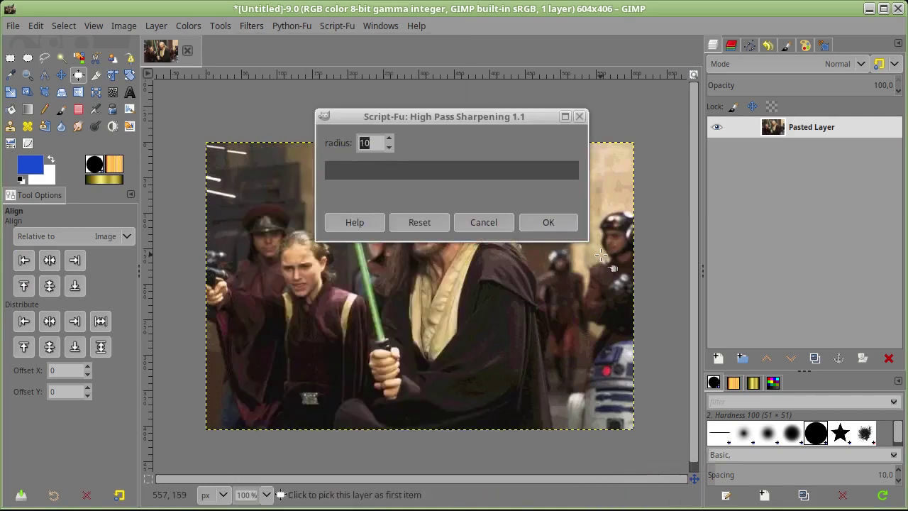
# Apply High Pass Sharpening at radius 10, compare the Highpass Sharpened layer, then delete it
pyautogui.click(559, 226)
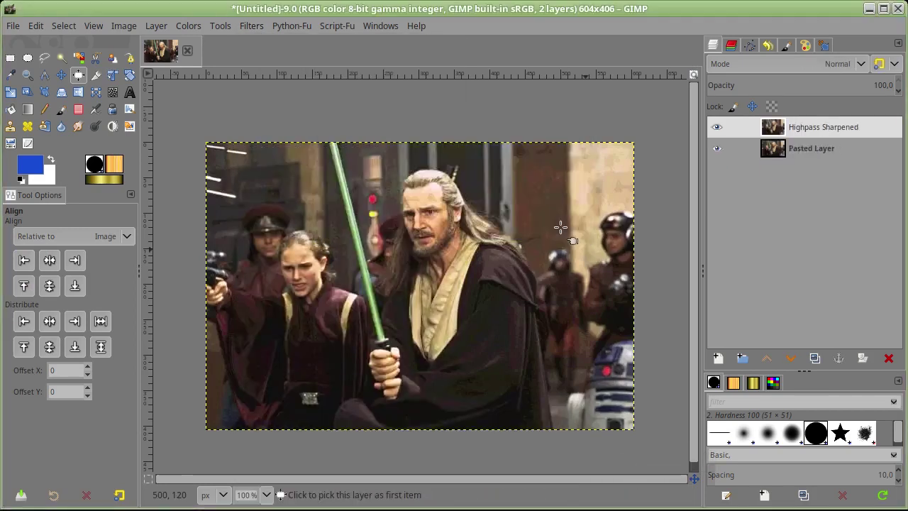
pyautogui.click(716, 128)
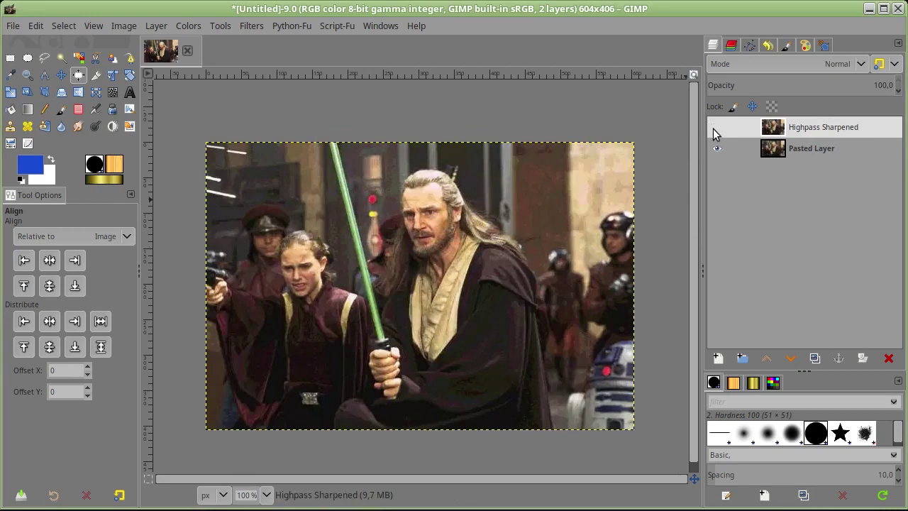
pyautogui.click(715, 127)
pyautogui.click(715, 128)
pyautogui.click(715, 128)
pyautogui.click(715, 128)
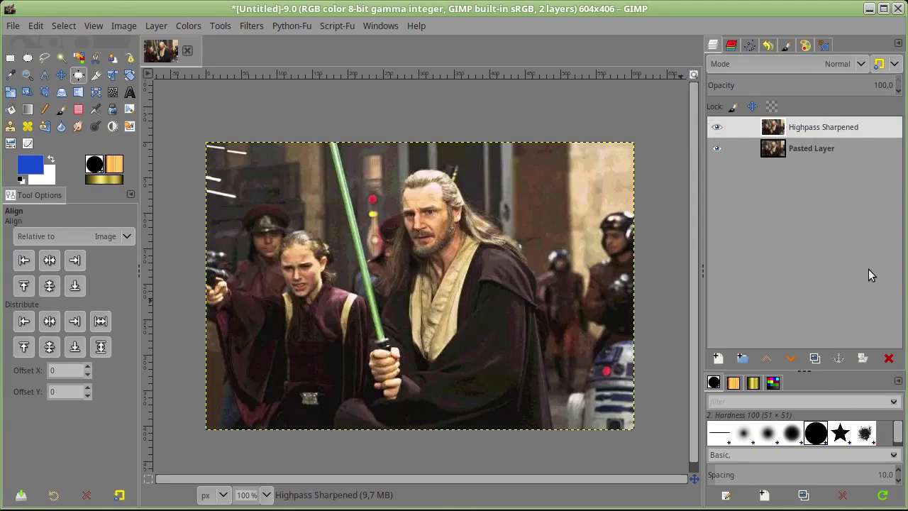
pyautogui.click(888, 359)
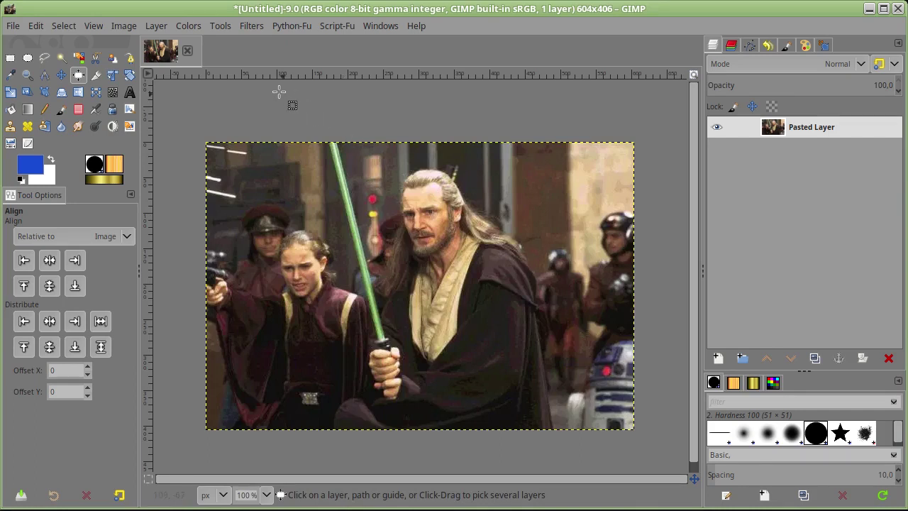
pyautogui.click(253, 27)
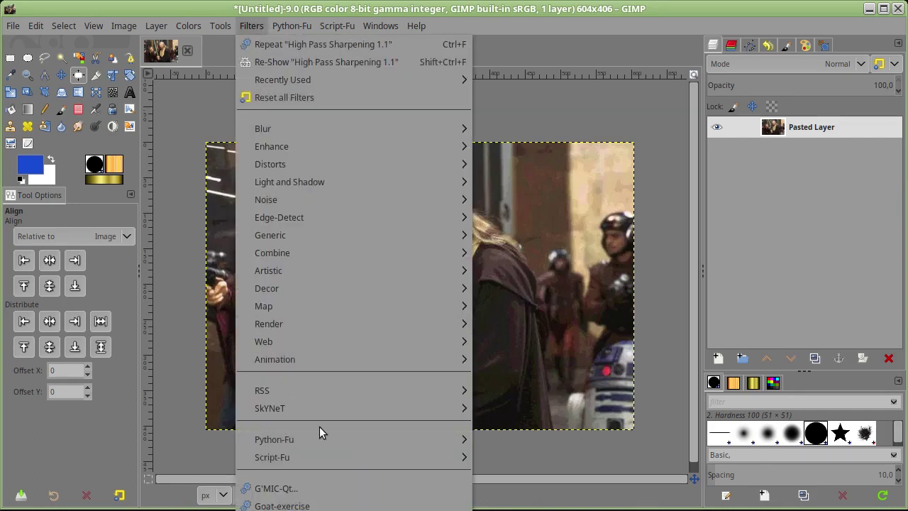
pyautogui.moveTo(353, 408)
pyautogui.moveTo(509, 478)
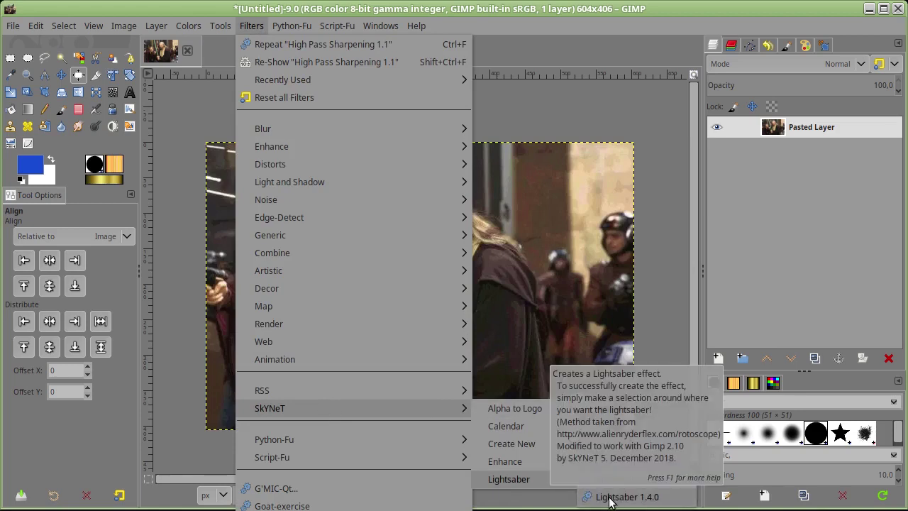
pyautogui.click(639, 499)
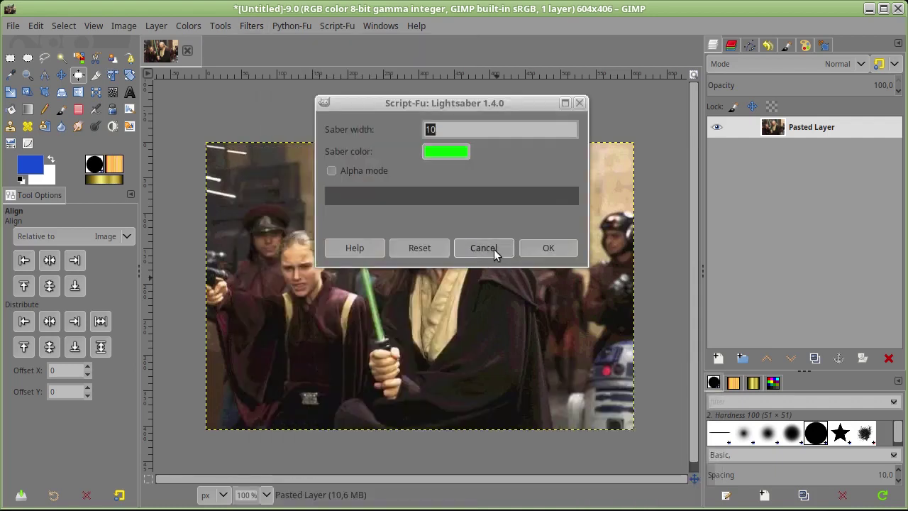
pyautogui.click(248, 27)
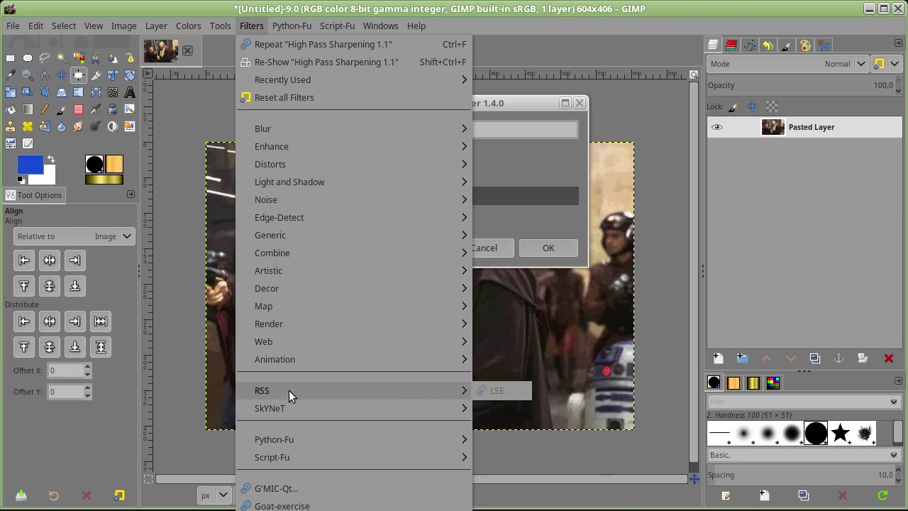
pyautogui.moveTo(270, 408)
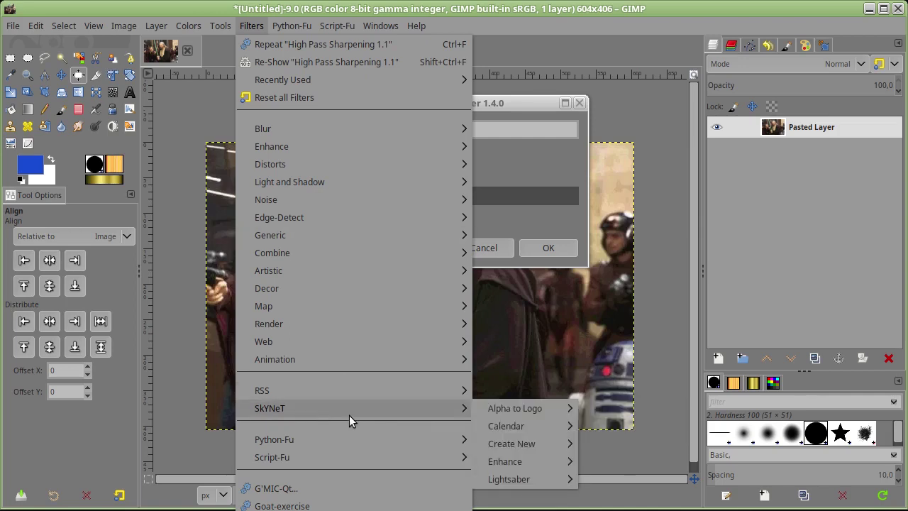
pyautogui.click(510, 102)
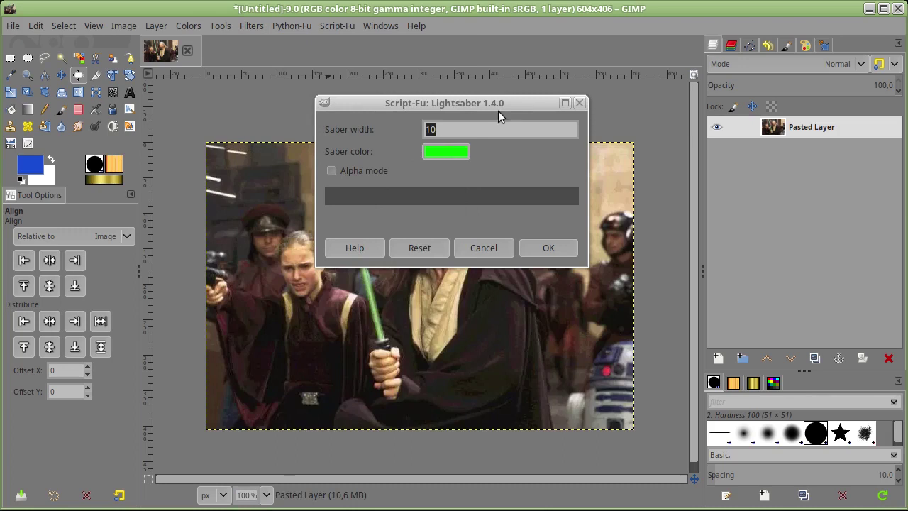
pyautogui.click(484, 248)
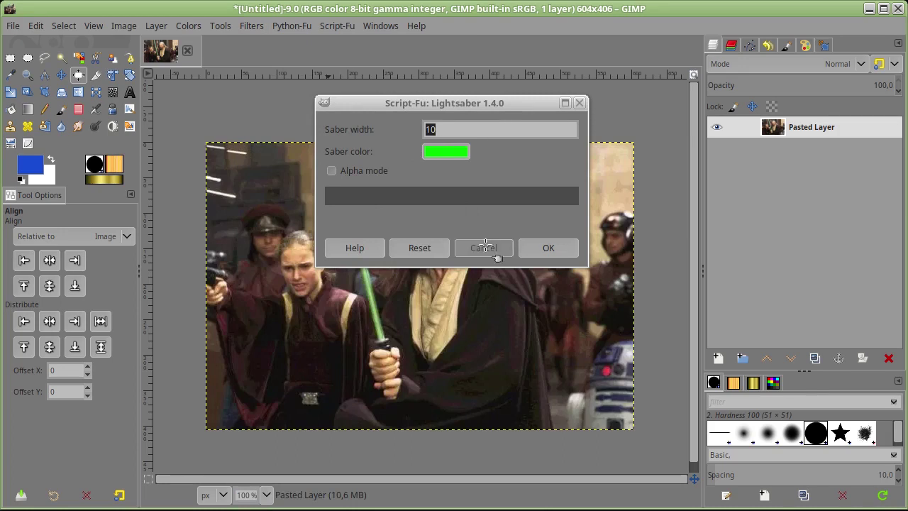
# Trace the green blade with Free Select from hilt to top edge and commit the selection
pyautogui.click(43, 61)
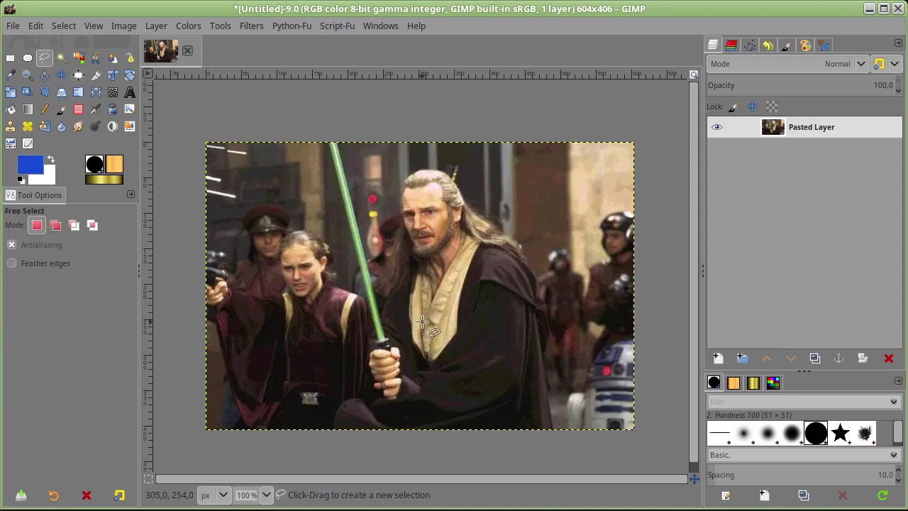
pyautogui.keyDown('ctrl'); pyautogui.scroll(3, 422, 321); pyautogui.keyUp('ctrl')
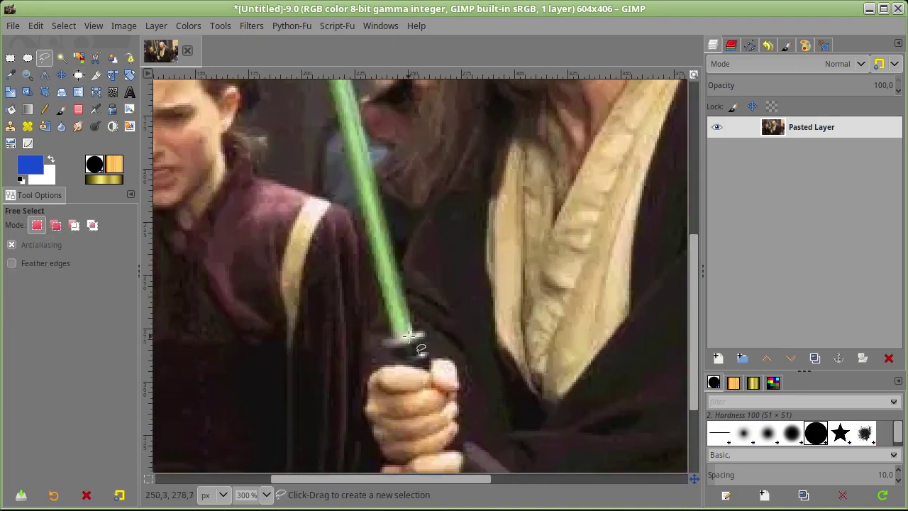
pyautogui.keyDown('ctrl'); pyautogui.scroll(1, 410, 335); pyautogui.keyUp('ctrl')
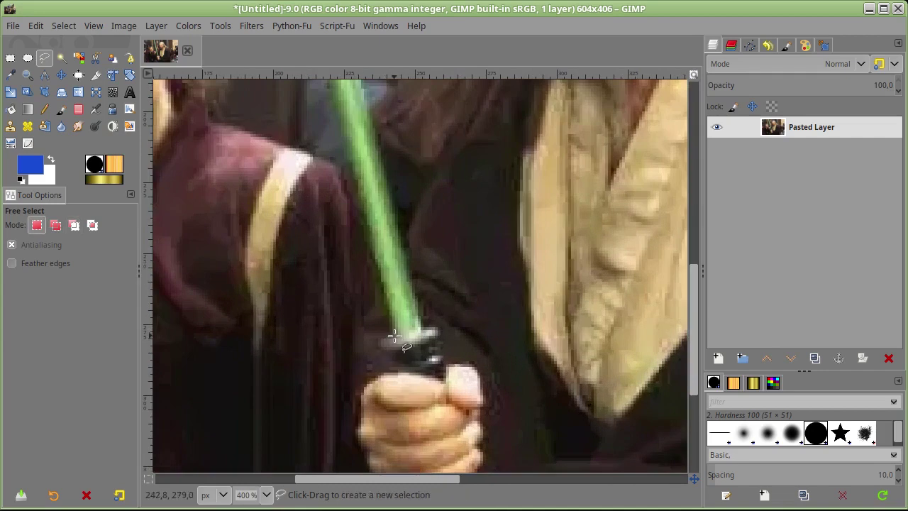
pyautogui.click(394, 337)
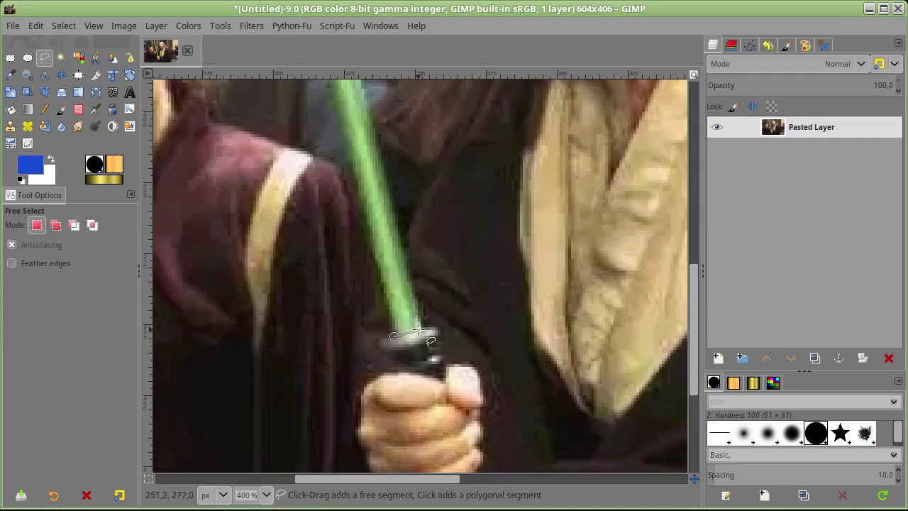
pyautogui.press('space')
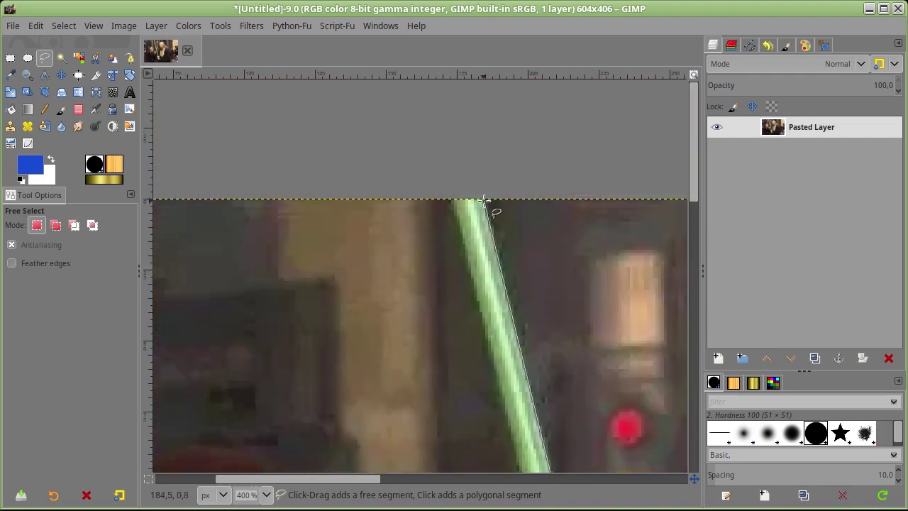
pyautogui.click(484, 199)
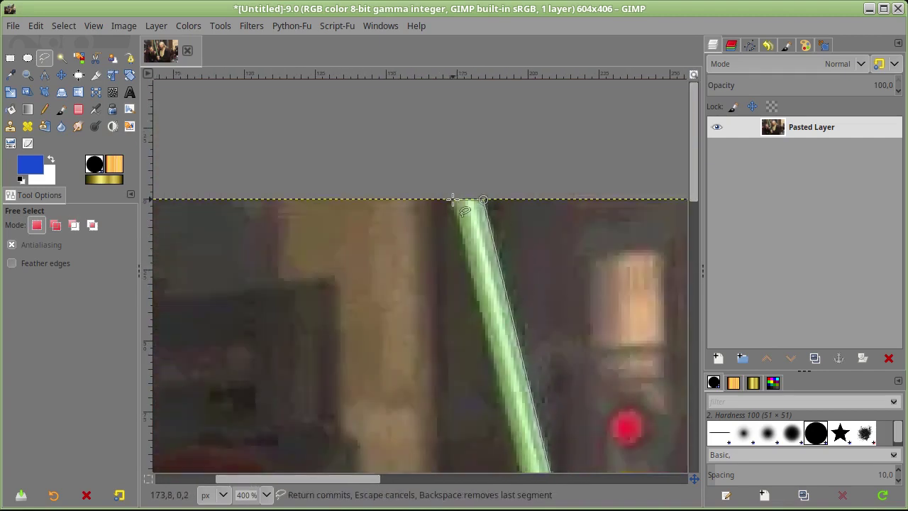
pyautogui.scroll(-1, 471, 205)
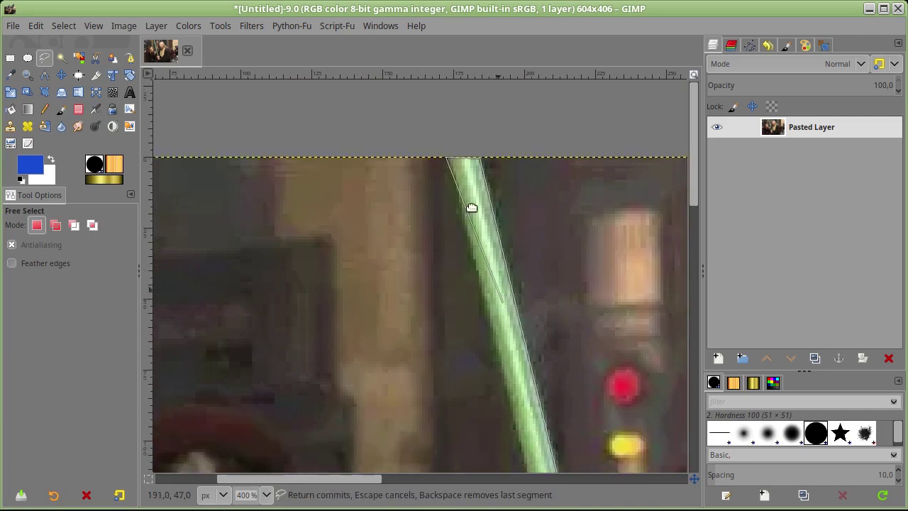
pyautogui.scroll(-5, 481, 361)
pyautogui.scroll(-4, 426, 114)
pyautogui.scroll(-5, 429, 120)
pyautogui.scroll(-1, 435, 132)
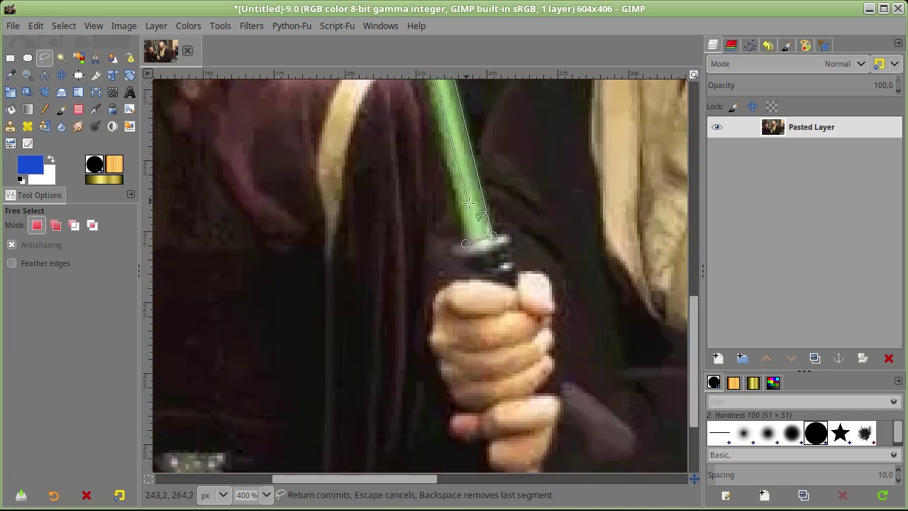
pyautogui.click(465, 243)
pyautogui.press('Return')
pyautogui.keyDown('ctrl'); pyautogui.scroll(-1, 352, 182); pyautogui.keyUp('ctrl')
pyautogui.keyDown('ctrl'); pyautogui.scroll(-1, 345, 182); pyautogui.keyUp('ctrl')
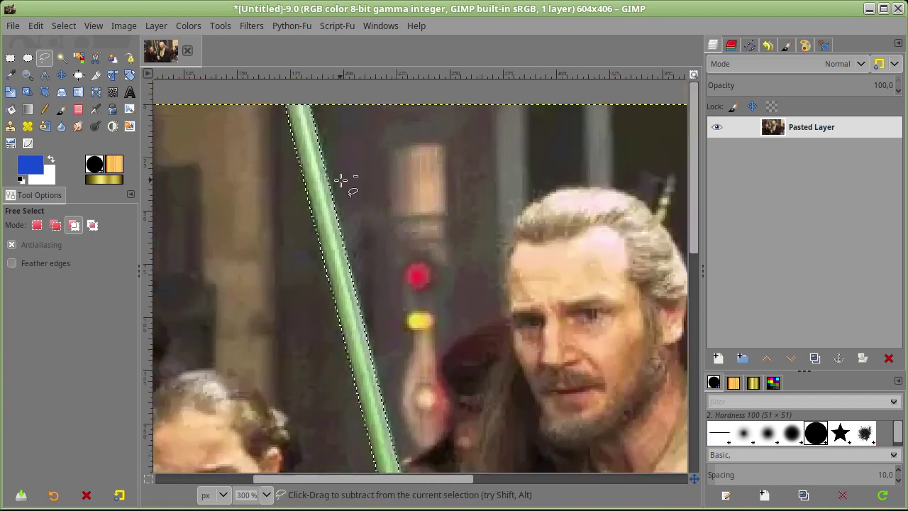
pyautogui.keyDown('ctrl'); pyautogui.scroll(-1, 345, 186); pyautogui.keyUp('ctrl')
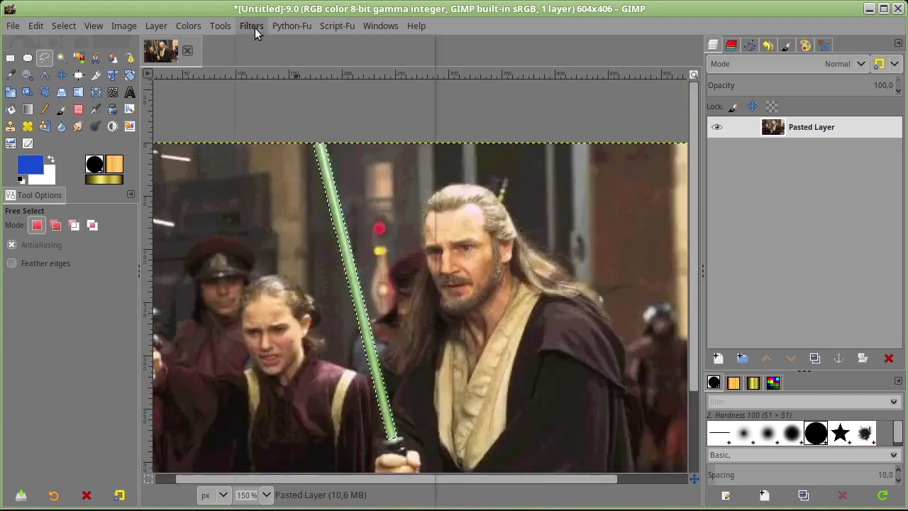
# Apply Lightsaber 1.4.0 at width 10 in green, then toggle the LightSaber layer to compare
pyautogui.click(251, 26)
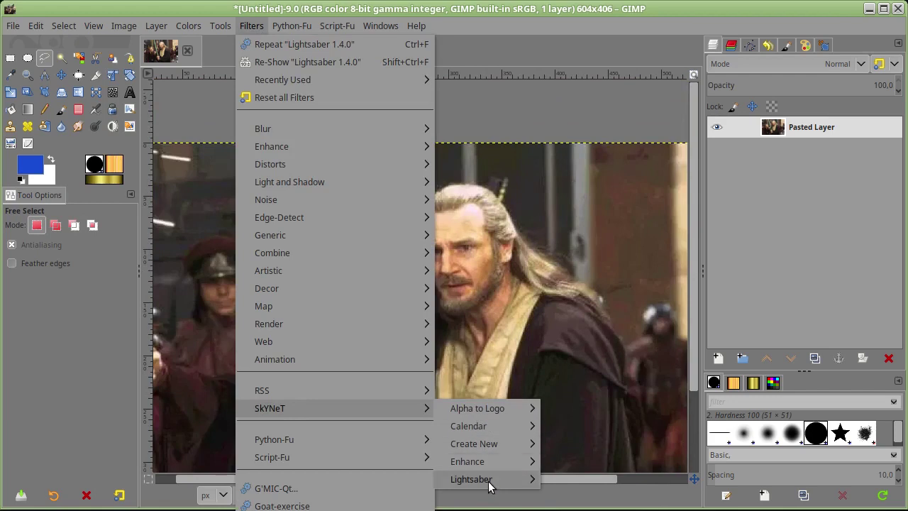
pyautogui.moveTo(471, 479)
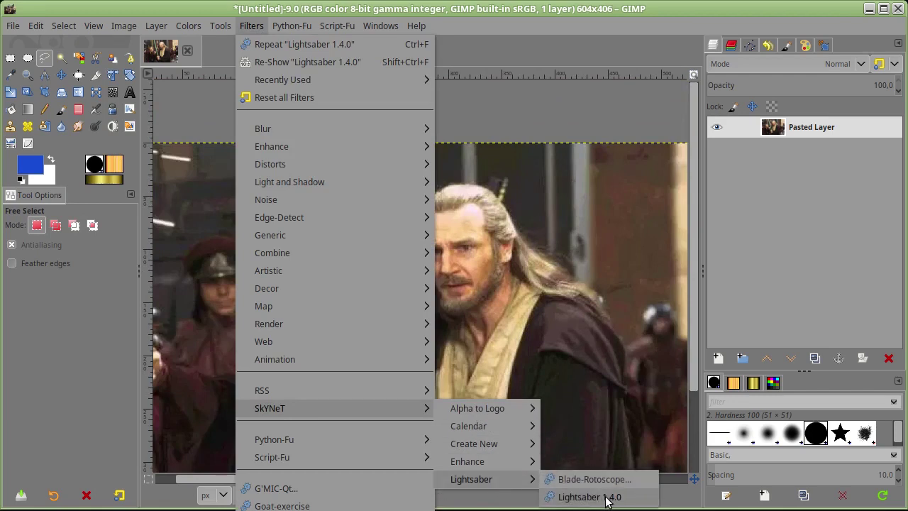
pyautogui.click(607, 498)
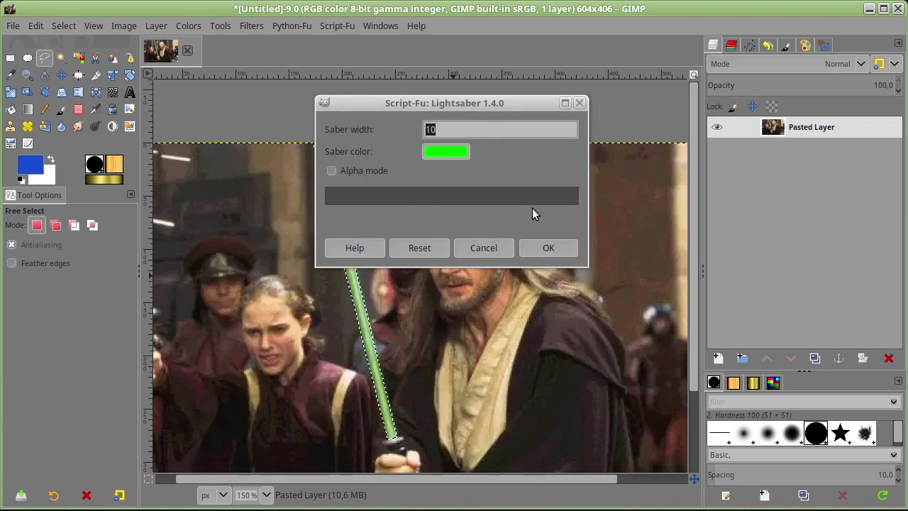
pyautogui.click(549, 248)
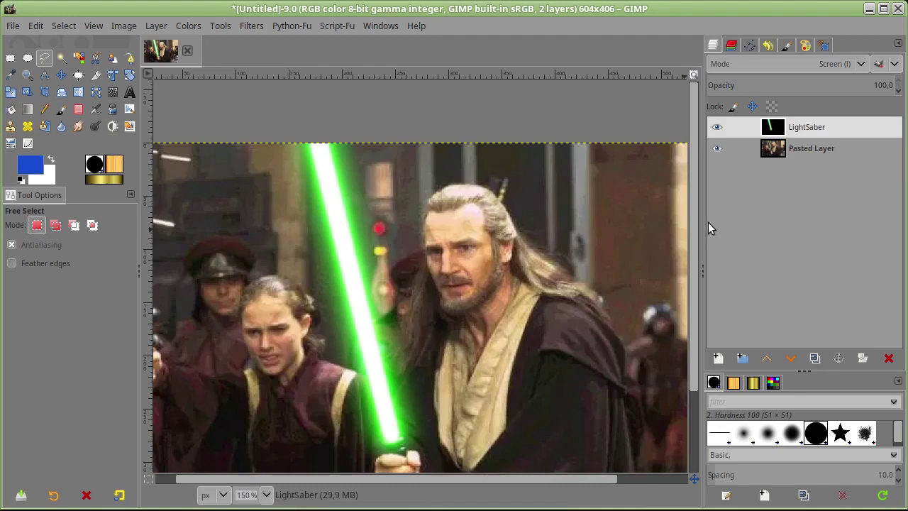
pyautogui.click(717, 127)
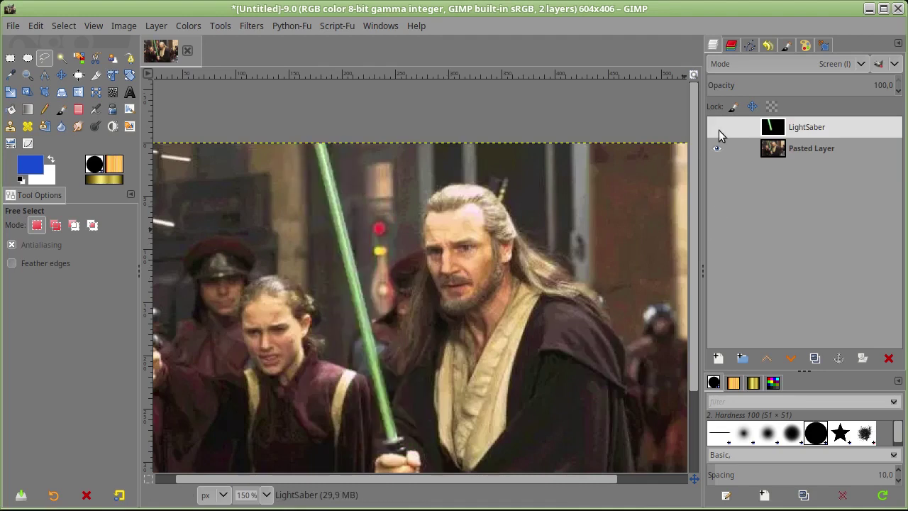
pyautogui.click(718, 130)
pyautogui.click(719, 129)
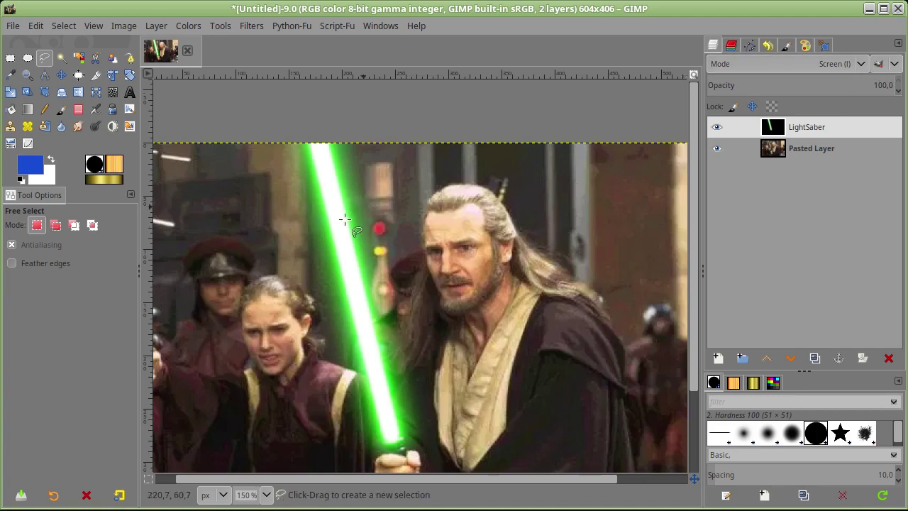
pyautogui.click(255, 27)
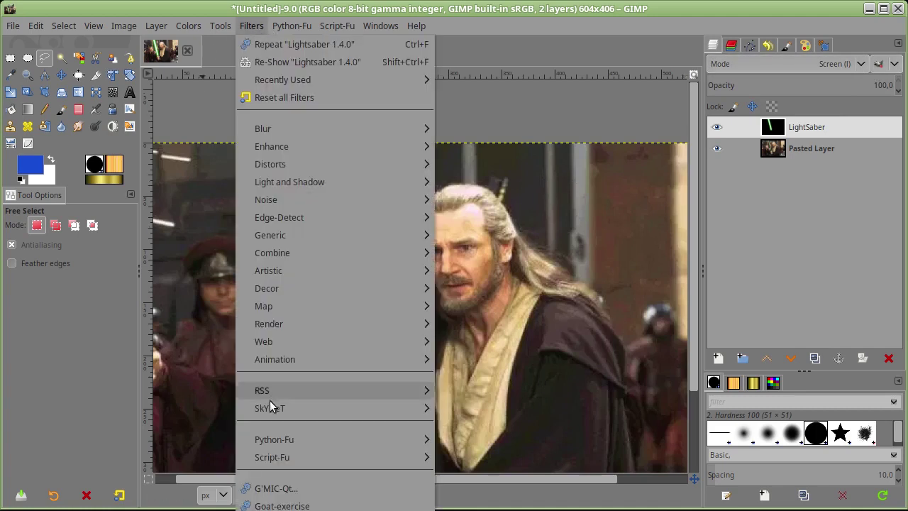
# Hide the LightSaber glow layer, select Pasted Layer, then open and cancel Lightsaber 1.4.0
pyautogui.click(790, 273)
pyautogui.click(716, 127)
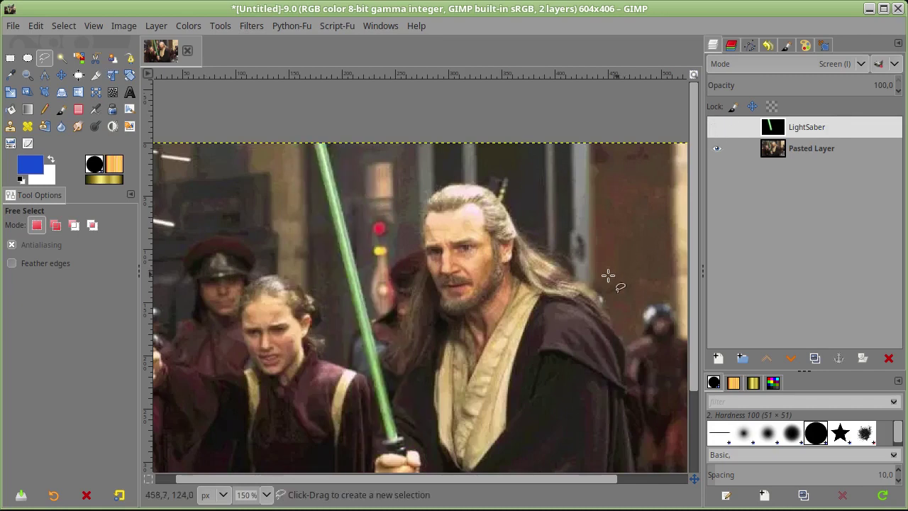
pyautogui.click(813, 149)
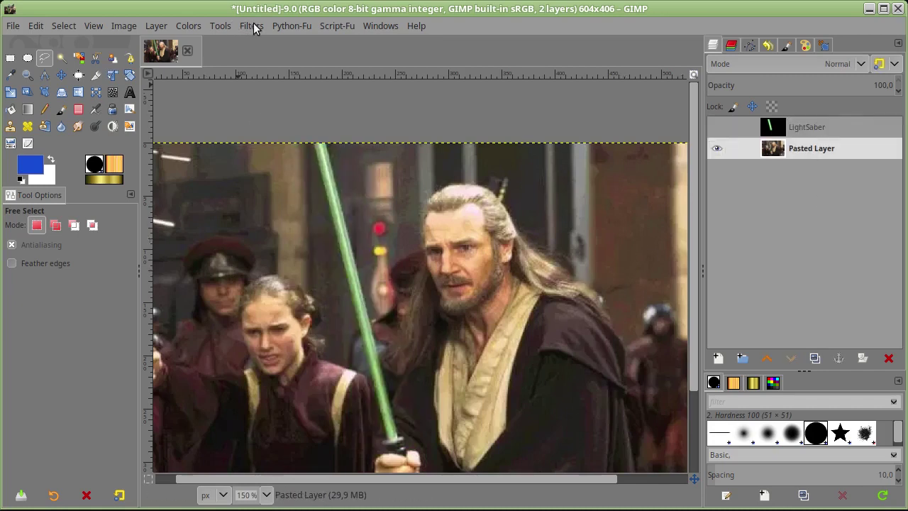
pyautogui.click(251, 26)
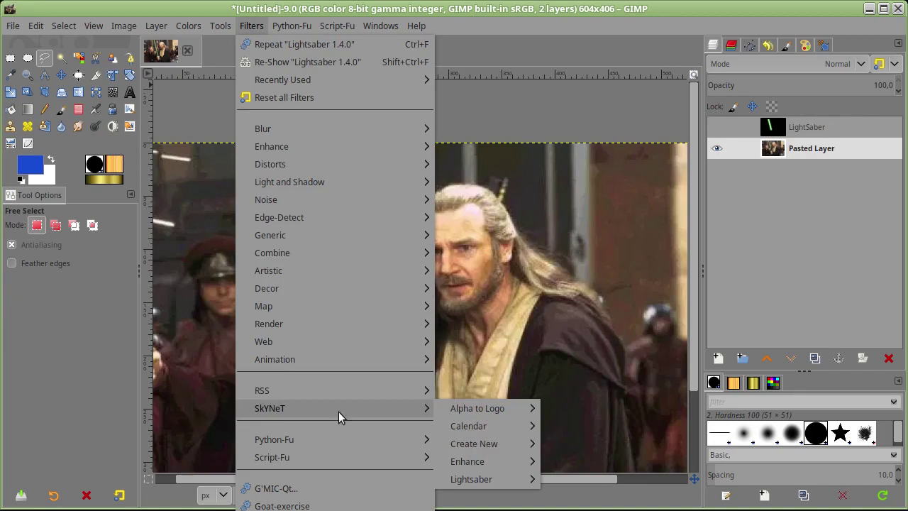
pyautogui.click(593, 500)
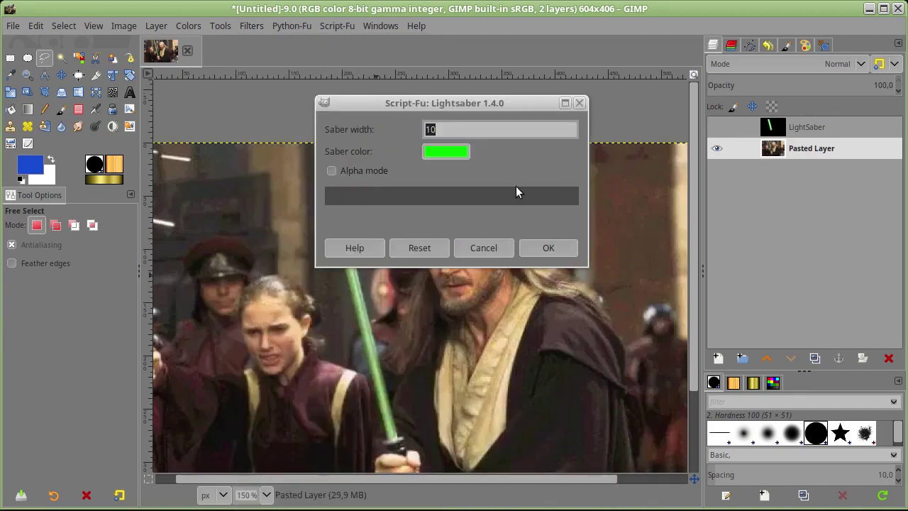
pyautogui.click(485, 248)
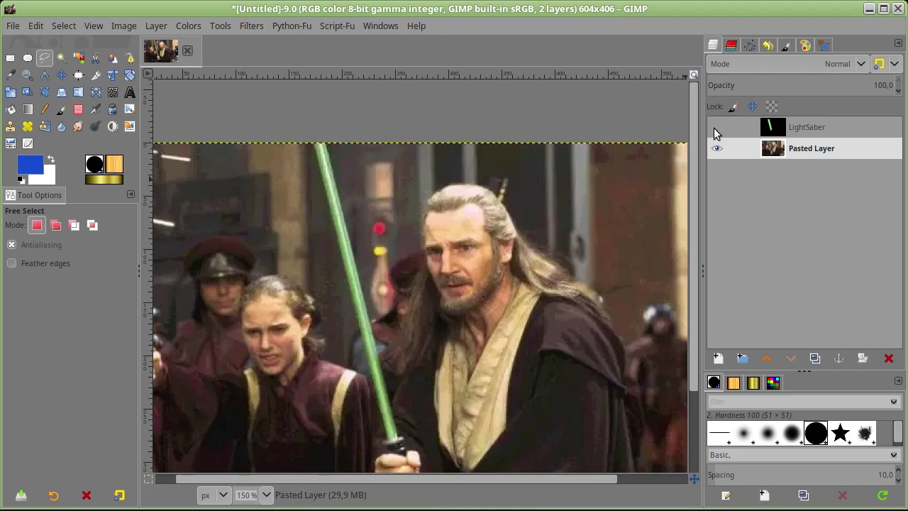
# Show and re-hide the glow layer to compare, leaving the LightSaber layer active
pyautogui.click(715, 127)
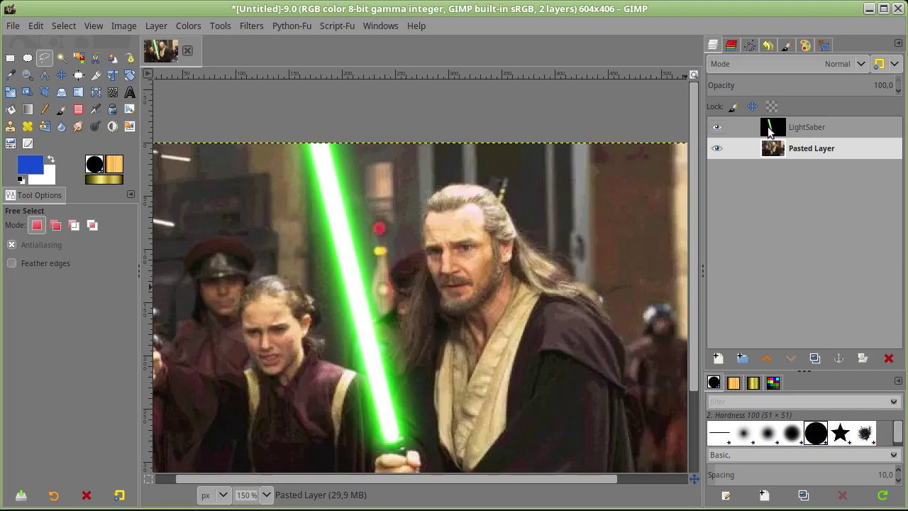
pyautogui.click(717, 128)
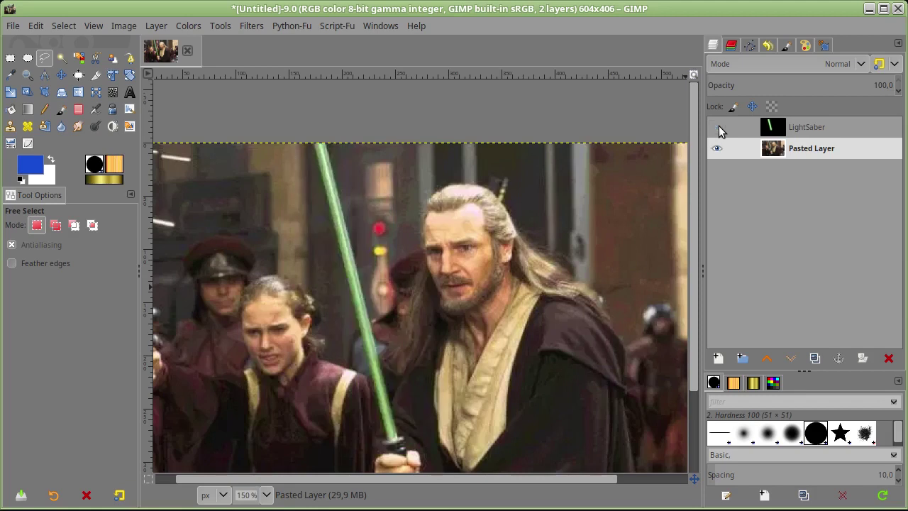
pyautogui.click(791, 132)
# On Pasted Layer, trace a new Free Select outline of the blade from hilt to top edge
pyautogui.click(794, 152)
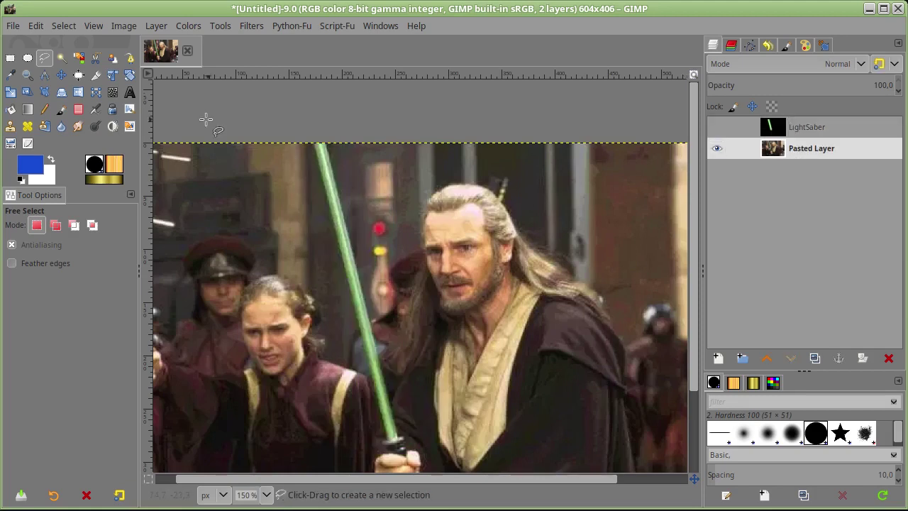
pyautogui.scroll(2, 367, 430)
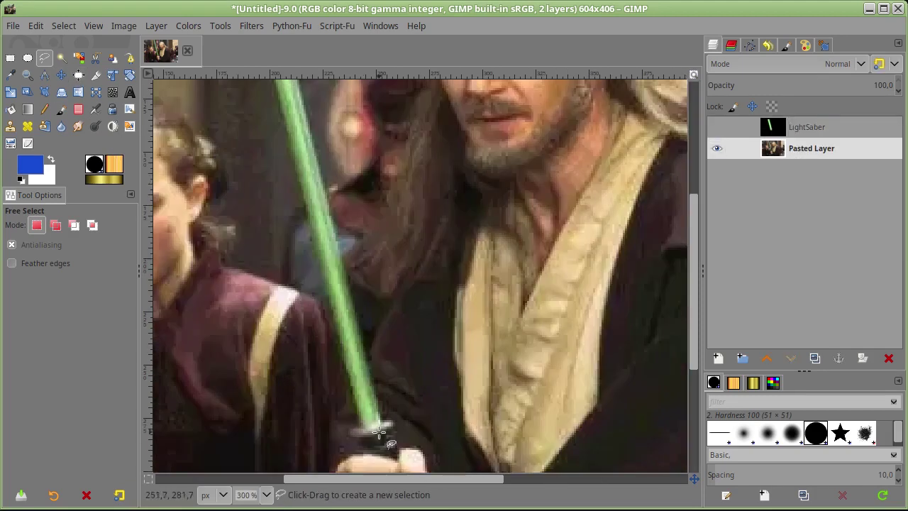
pyautogui.scroll(3, 368, 430)
pyautogui.click(367, 423)
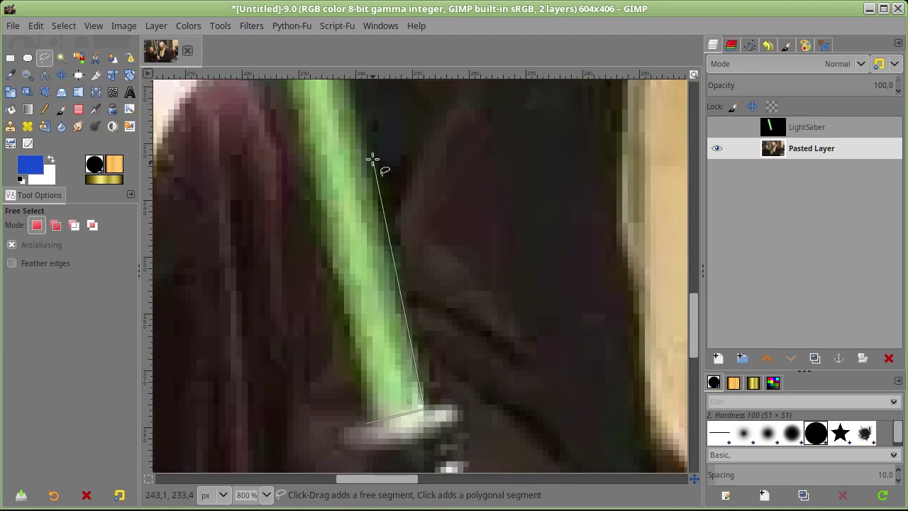
pyautogui.scroll(-3, 506, 314)
pyautogui.scroll(-2, 426, 178)
pyautogui.scroll(1, 420, 128)
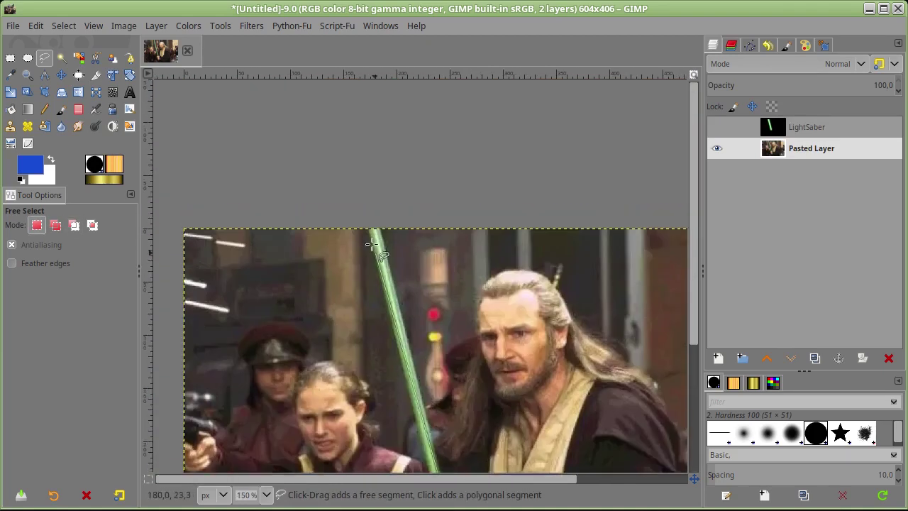
pyautogui.scroll(5, 374, 228)
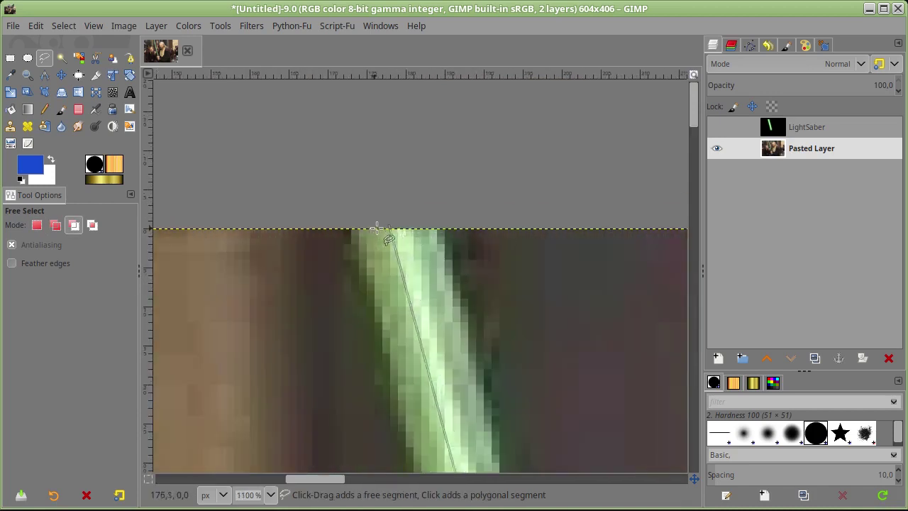
pyautogui.click(442, 228)
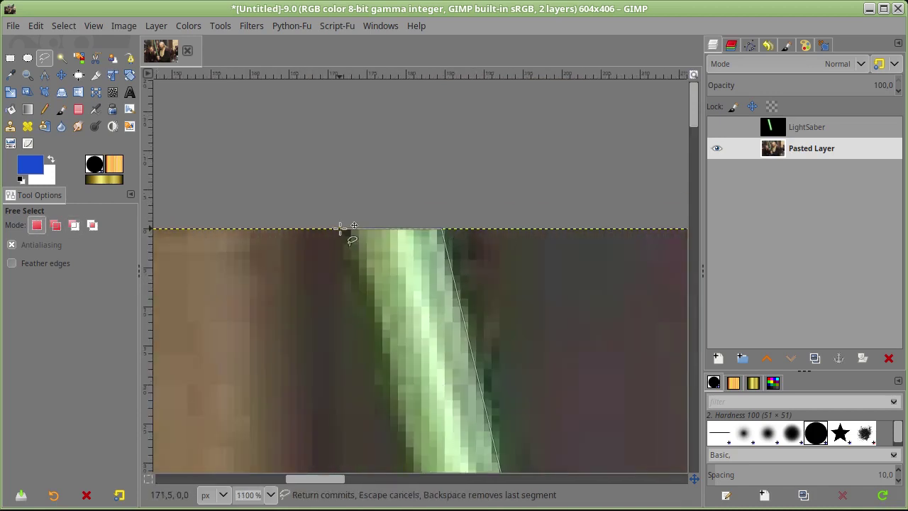
pyautogui.scroll(-2, 398, 298)
pyautogui.scroll(-3, 402, 303)
pyautogui.click(411, 307)
pyautogui.press('Return')
pyautogui.scroll(5, 363, 199)
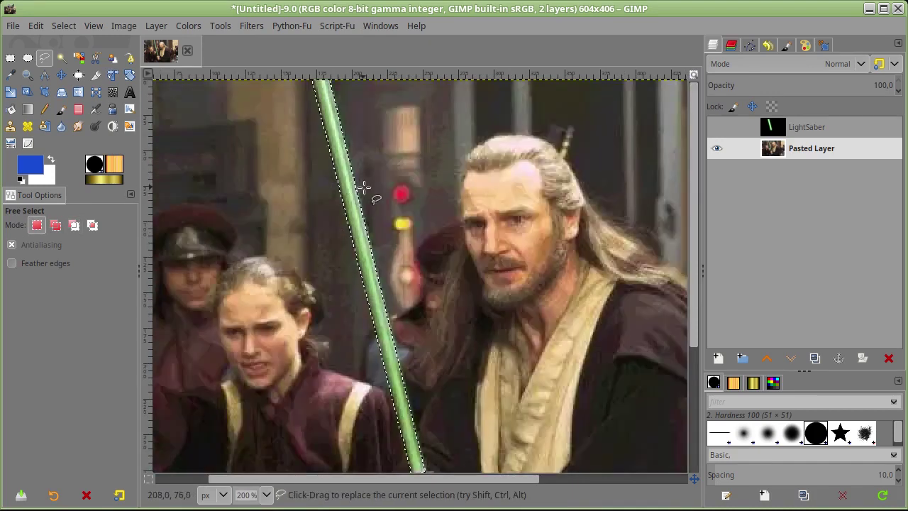
pyautogui.scroll(-1, 364, 187)
pyautogui.scroll(-1, 371, 192)
pyautogui.click(262, 26)
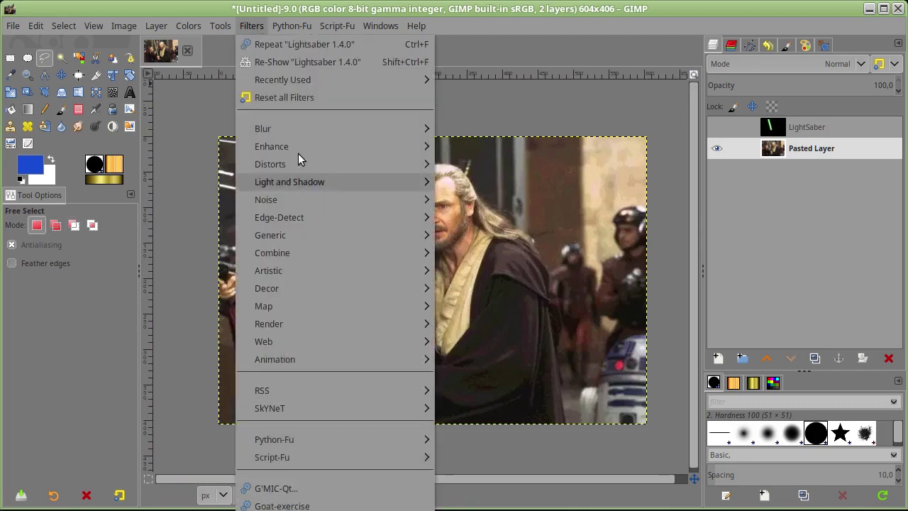
# Render a width-10 green Lightsaber 1.4.0 blade in Alpha mode, then hide Pasted Layer
pyautogui.click(298, 62)
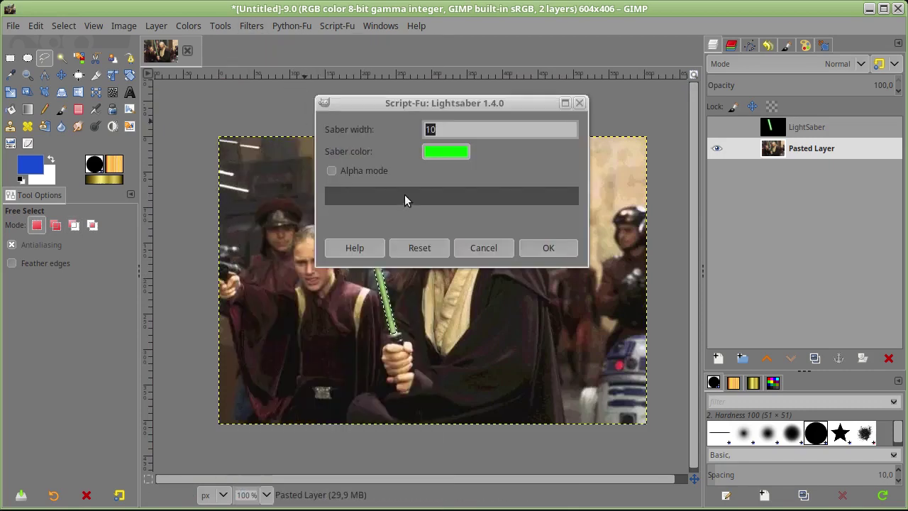
pyautogui.click(331, 171)
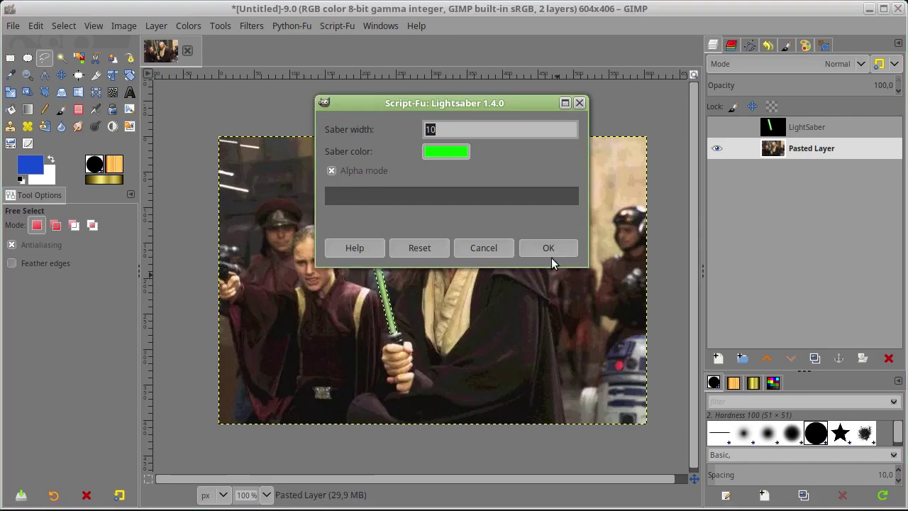
pyautogui.click(548, 250)
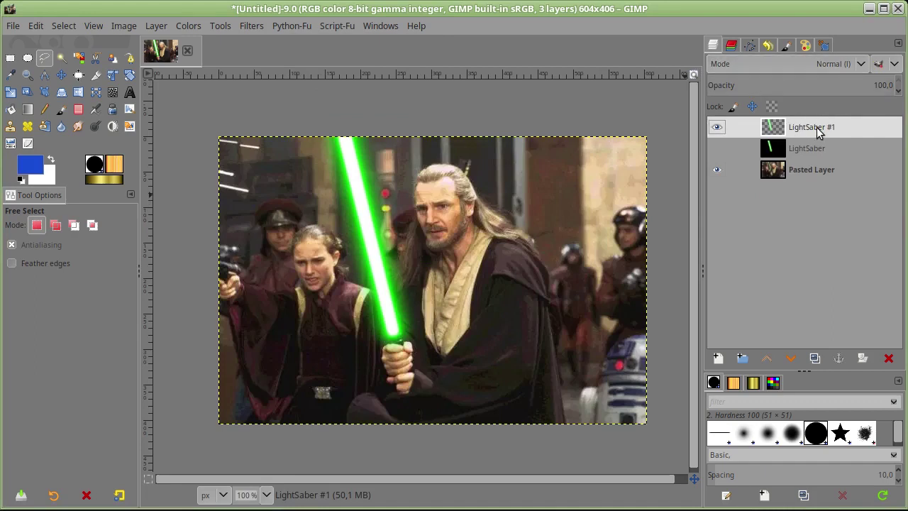
pyautogui.click(717, 170)
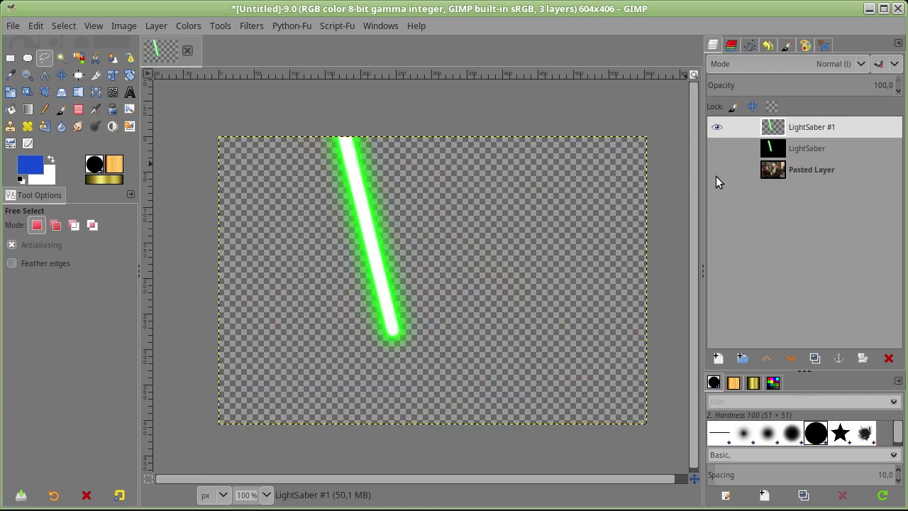
# Toggle Pasted Layer, LightSaber and LightSaber #1 visibility, ending with only the photo showing
pyautogui.click(717, 175)
pyautogui.click(717, 129)
pyautogui.click(717, 148)
pyautogui.click(715, 130)
pyautogui.click(716, 150)
pyautogui.click(716, 149)
pyautogui.click(717, 150)
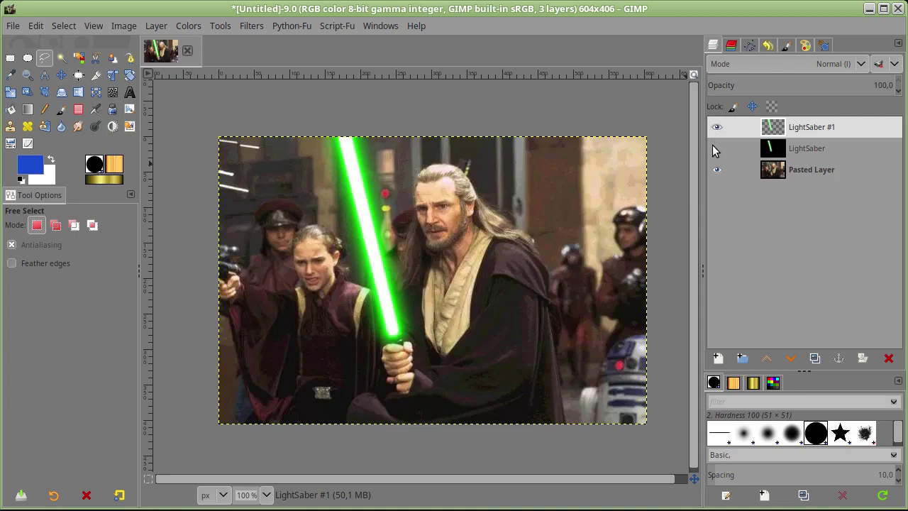
pyautogui.click(717, 149)
pyautogui.click(716, 126)
pyautogui.click(716, 150)
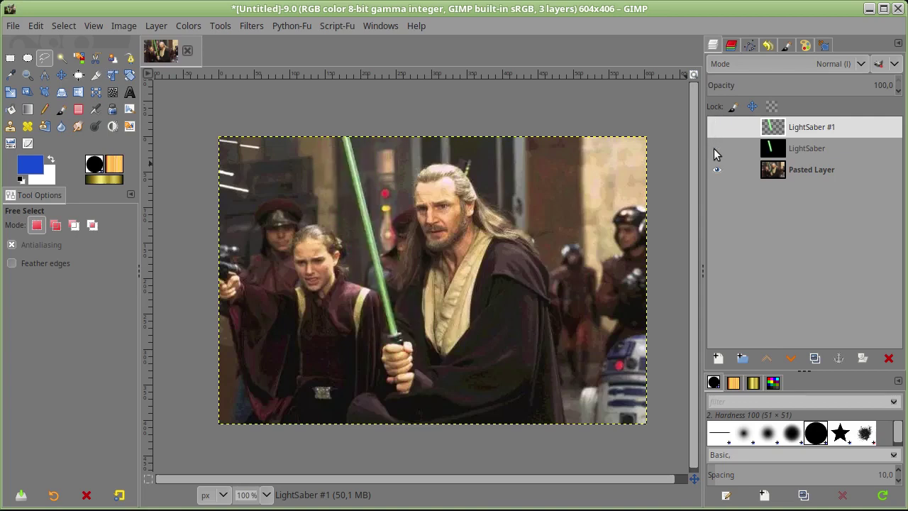
pyautogui.click(716, 129)
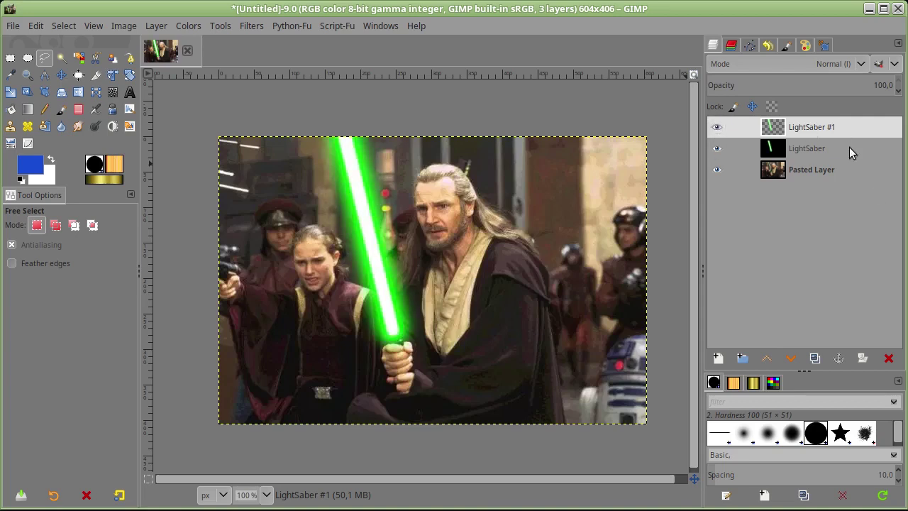
pyautogui.click(716, 126)
pyautogui.click(717, 148)
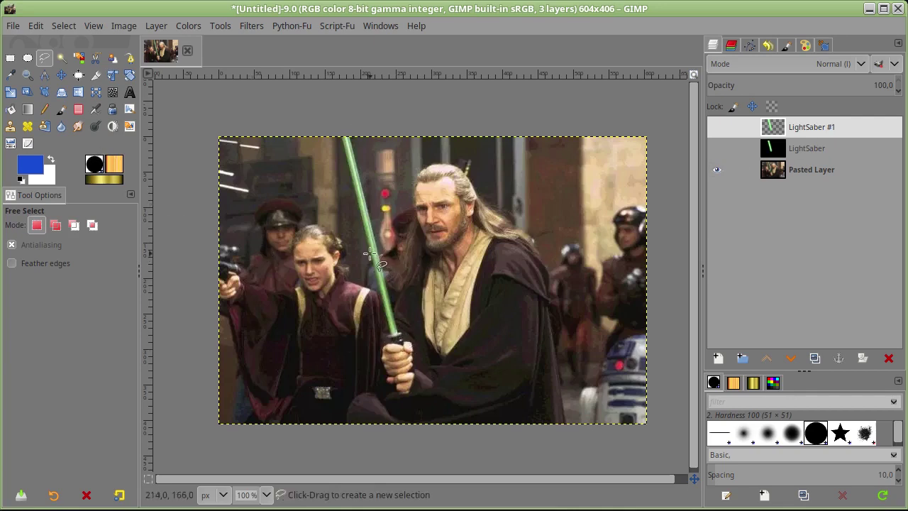
# Outline the blade with Free Select from the hilt up to the photo's top edge
pyautogui.keyDown('ctrl'); pyautogui.scroll(2, 370, 253); pyautogui.keyUp('ctrl')
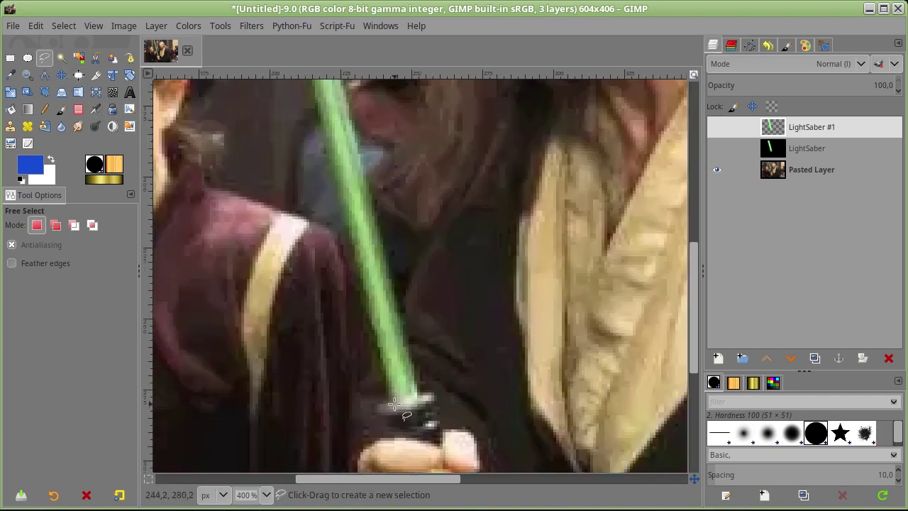
pyautogui.click(389, 401)
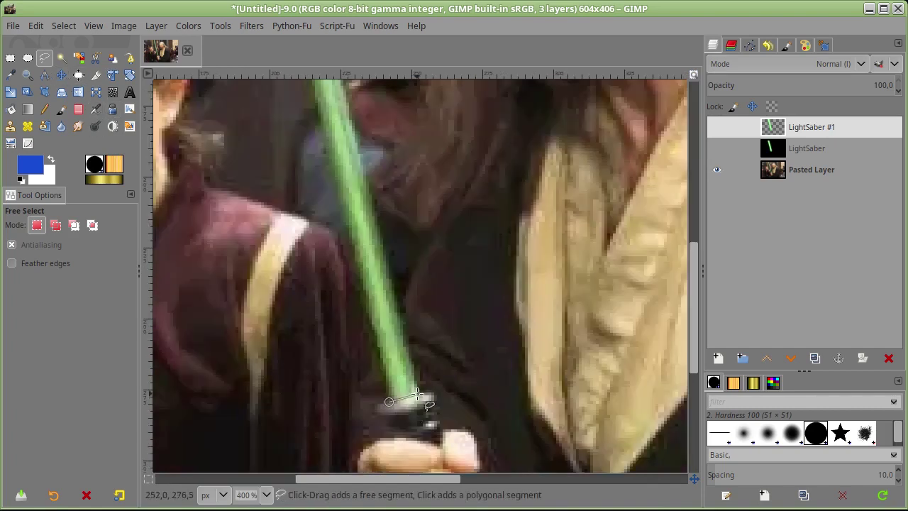
pyautogui.scroll(5, 371, 182)
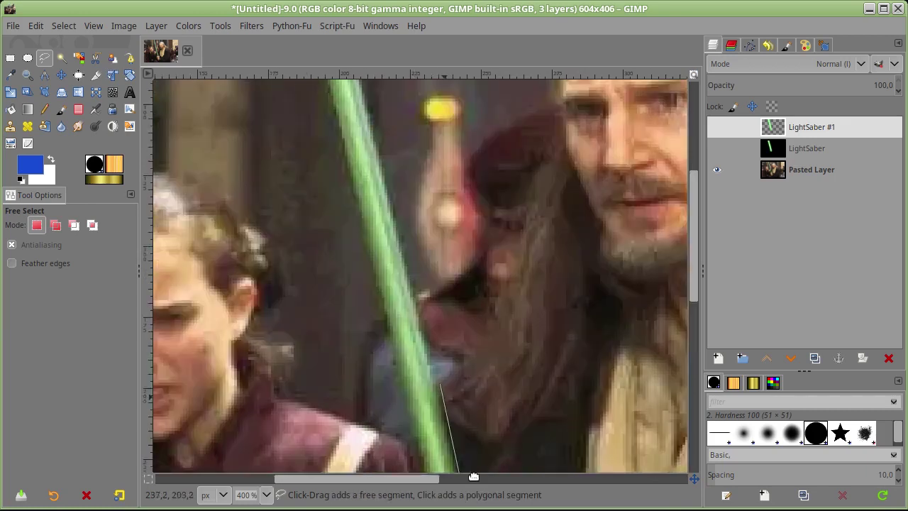
pyautogui.hscroll(-2, 413, 140)
pyautogui.scroll(5, 414, 140)
pyautogui.hscroll(-2, 414, 140)
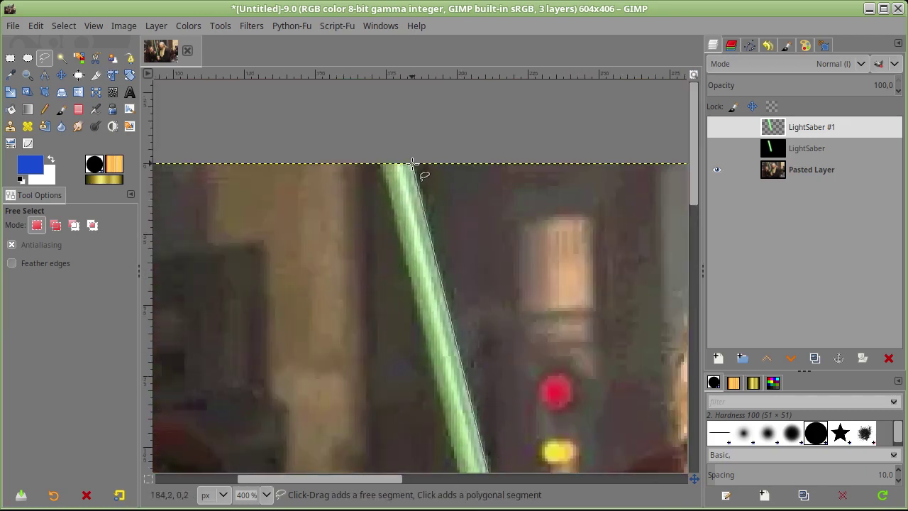
pyautogui.click(413, 162)
pyautogui.click(380, 163)
# Close the blade outline back at the hilt and turn it into a selection
pyautogui.scroll(-5, 443, 361)
pyautogui.scroll(-5, 354, 248)
pyautogui.hscroll(2, 354, 248)
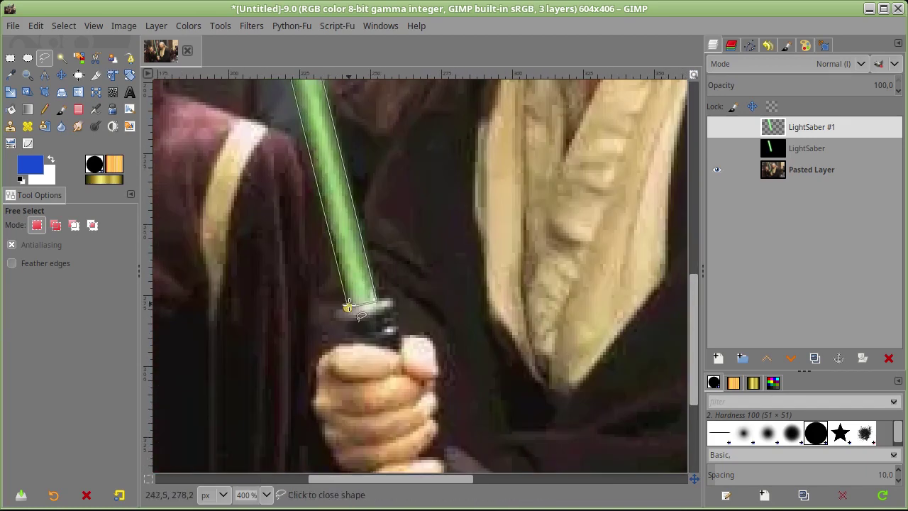
pyautogui.click(348, 307)
pyautogui.press('Return')
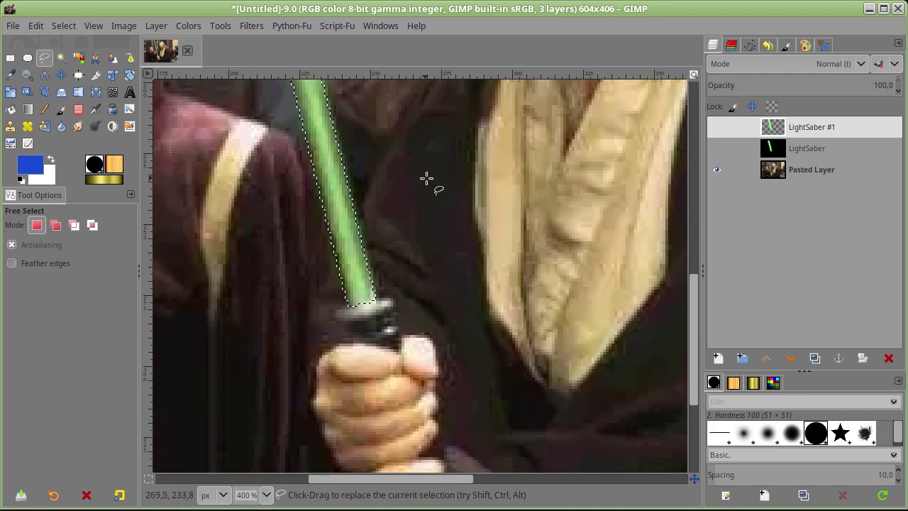
pyautogui.scroll(-2, 426, 178)
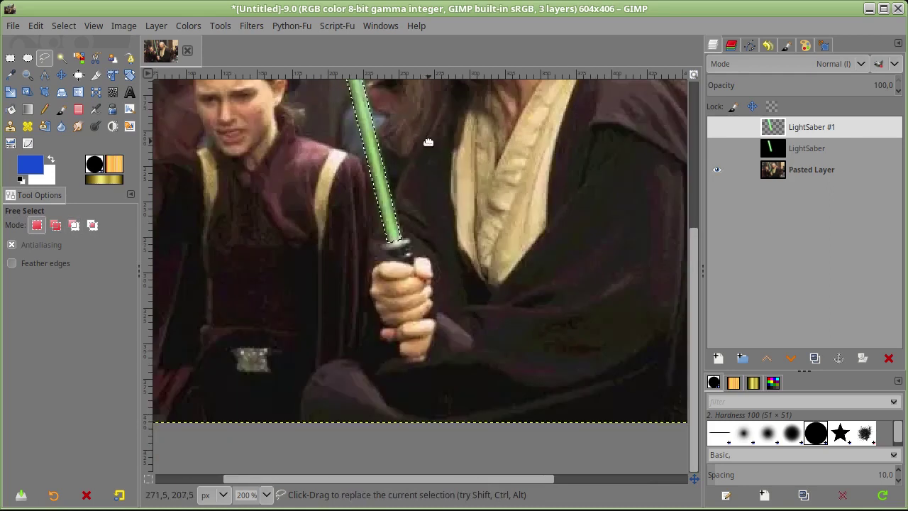
pyautogui.moveTo(428, 142); pyautogui.dragTo(503, 349)
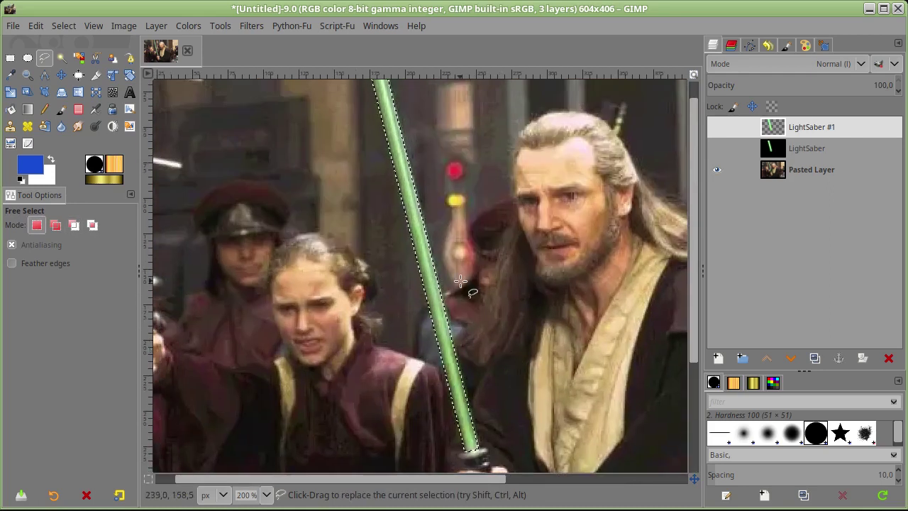
pyautogui.scroll(-2, 461, 281)
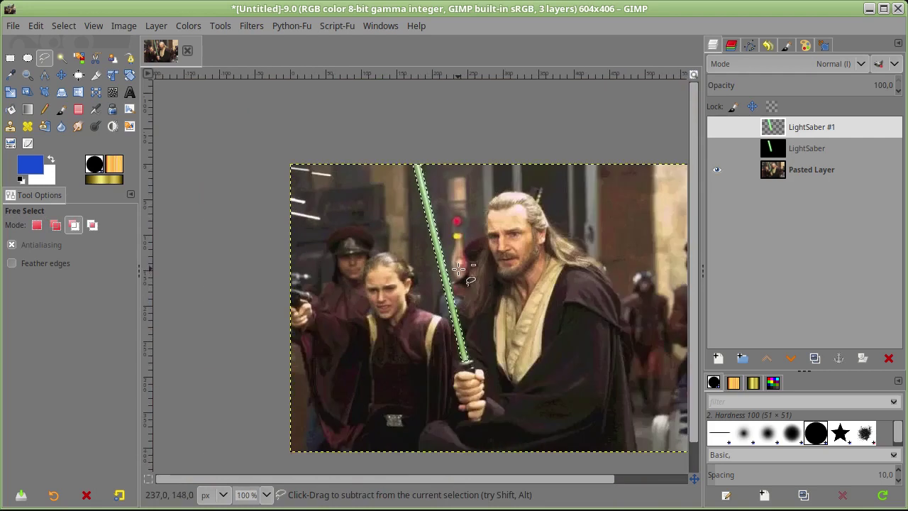
pyautogui.scroll(1, 458, 269)
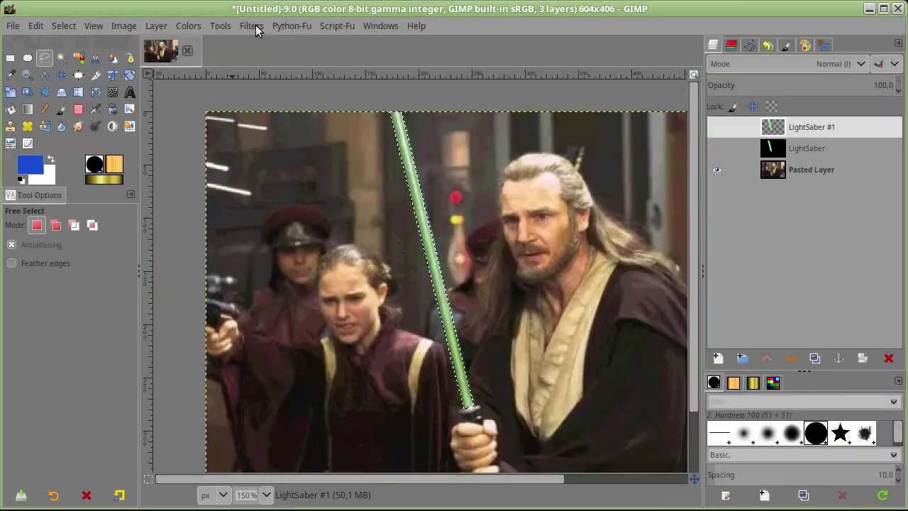
# Set up Blade-Rotoscope on Pasted Layer with Emitter Flare enabled and a Green corona
pyautogui.click(847, 165)
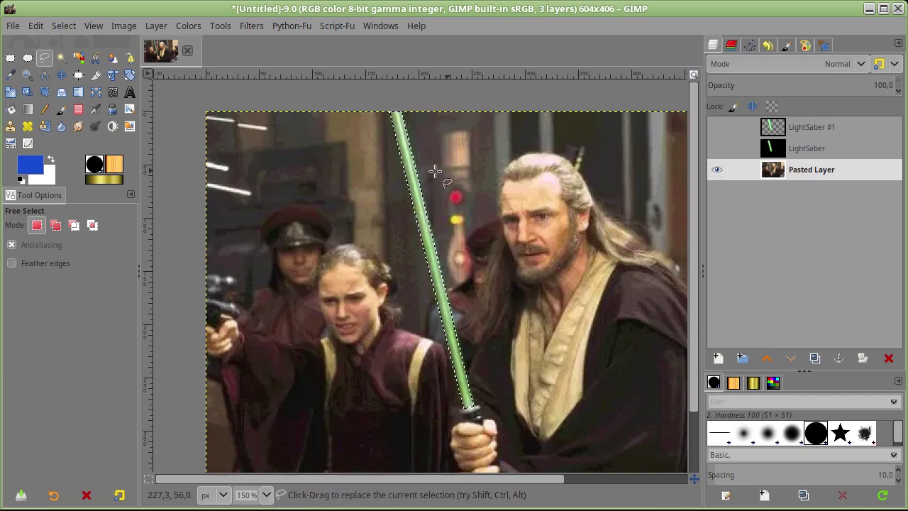
pyautogui.click(253, 29)
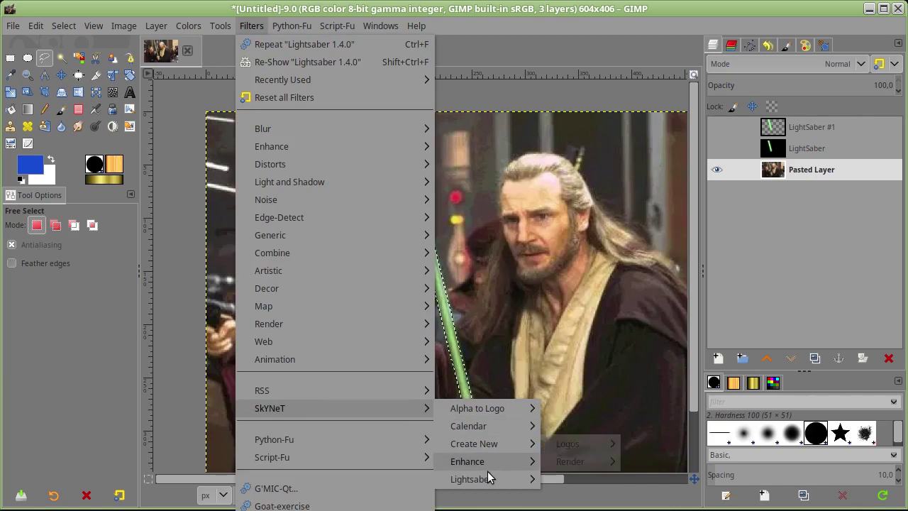
pyautogui.moveTo(471, 478)
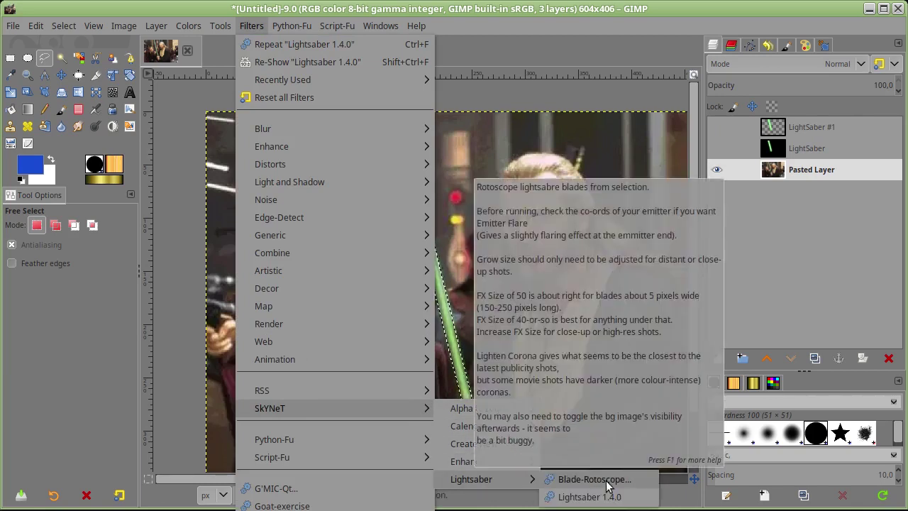
pyautogui.click(593, 481)
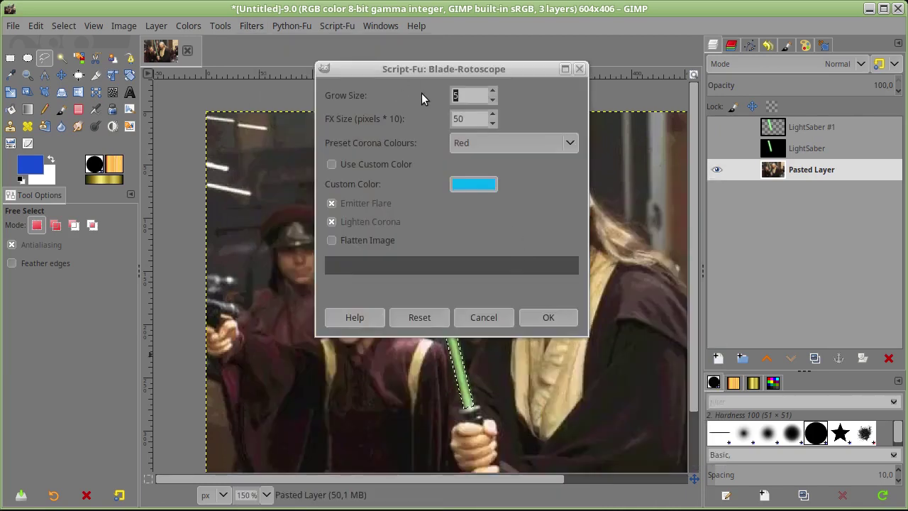
pyautogui.click(329, 203)
pyautogui.click(573, 146)
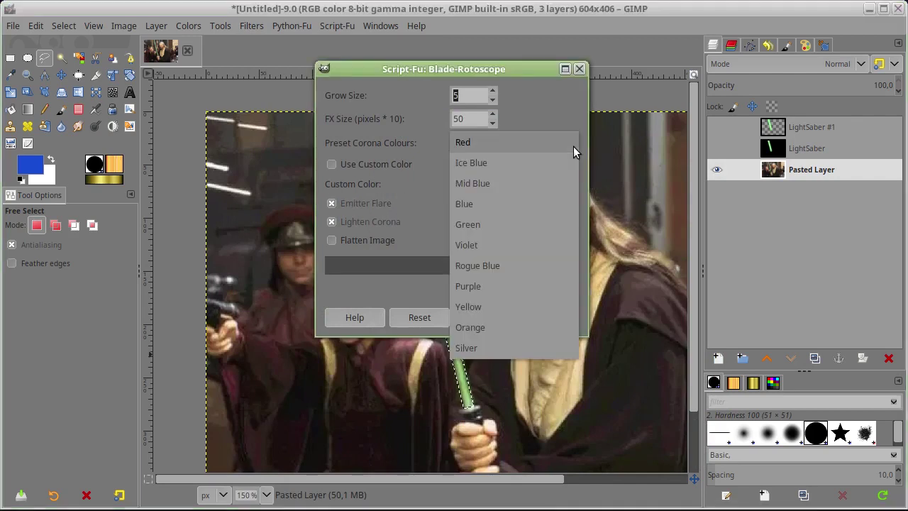
pyautogui.click(534, 106)
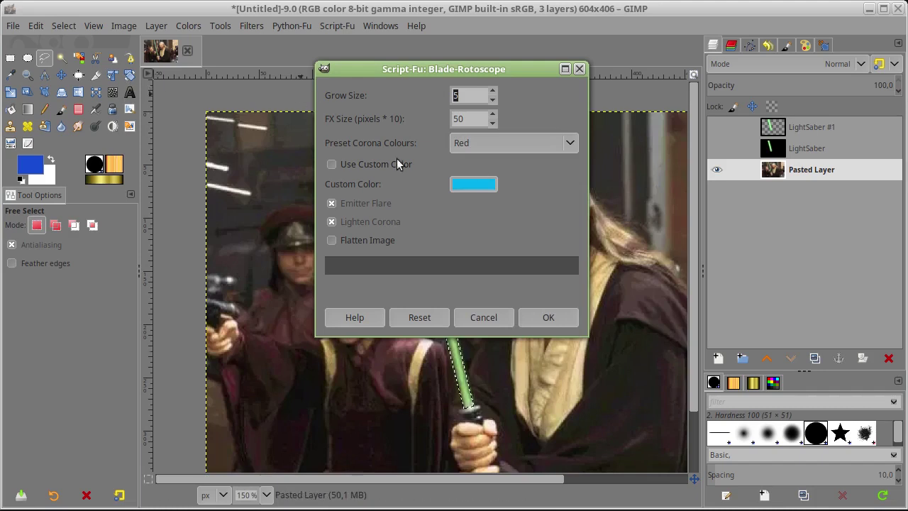
pyautogui.click(474, 187)
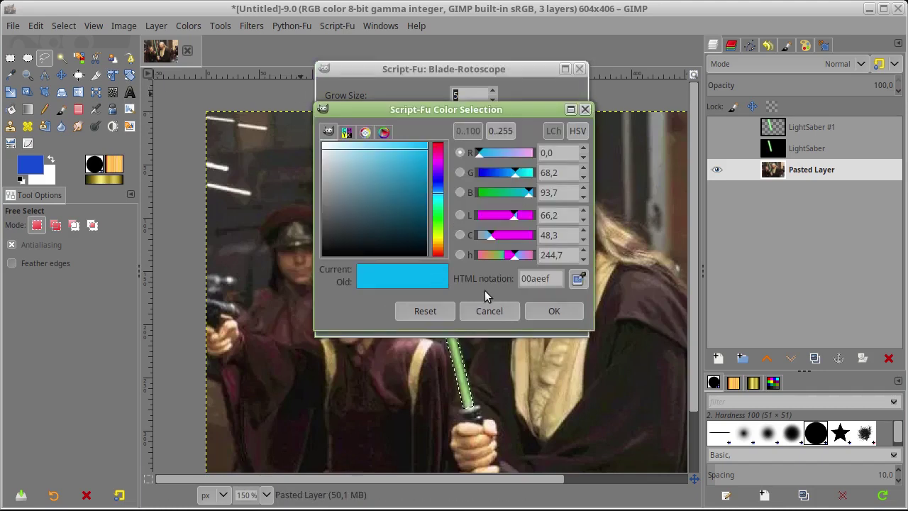
pyautogui.click(489, 311)
pyautogui.click(567, 141)
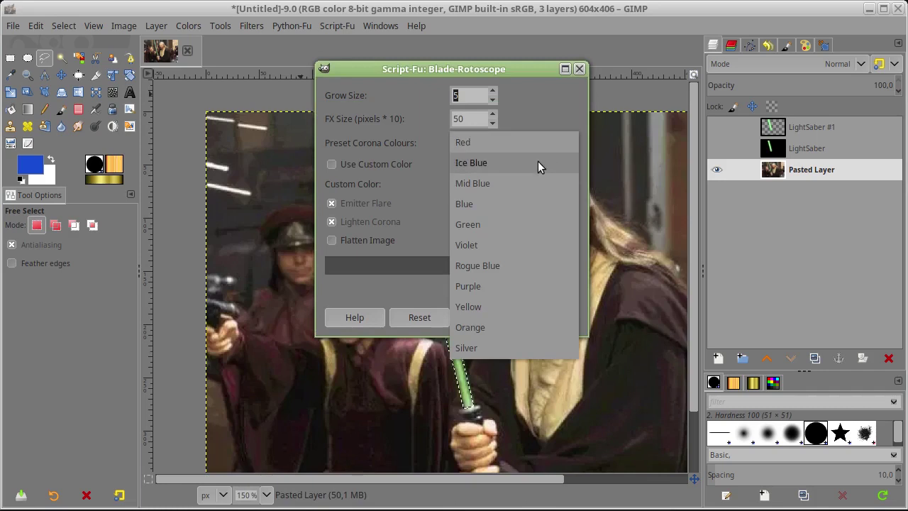
pyautogui.click(500, 223)
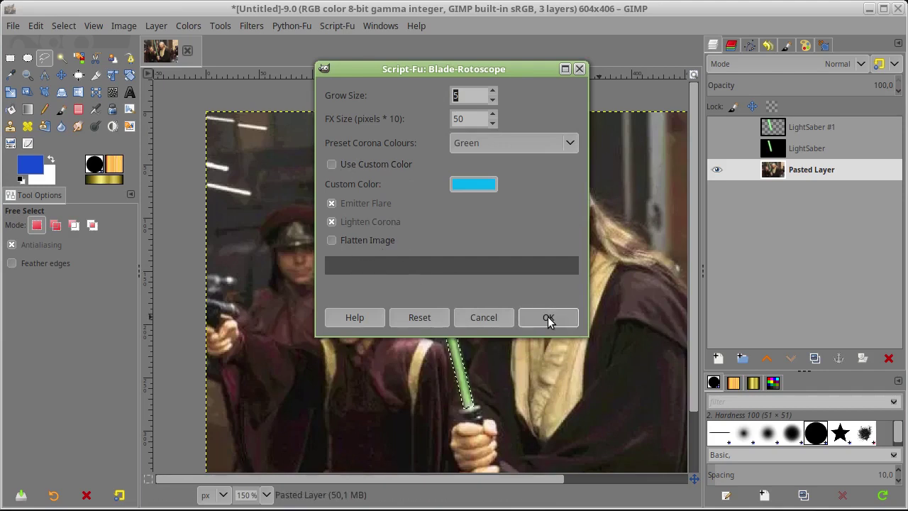
# Enable Flatten Image and render the Blade-Rotoscope effect
pyautogui.click(332, 241)
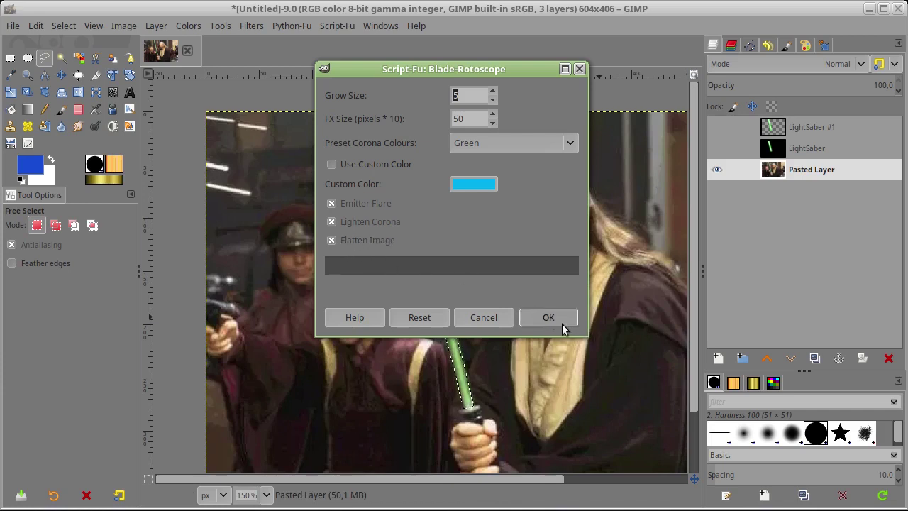
pyautogui.click(347, 243)
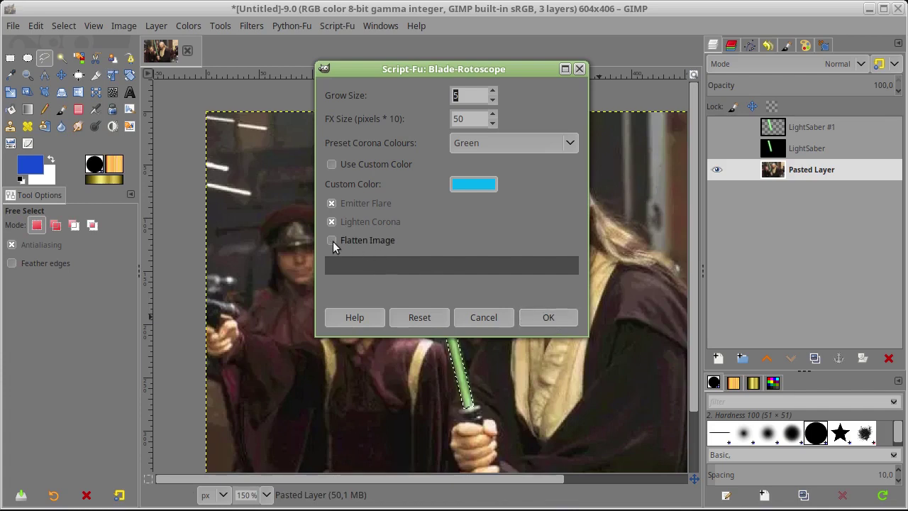
pyautogui.click(332, 241)
pyautogui.click(547, 318)
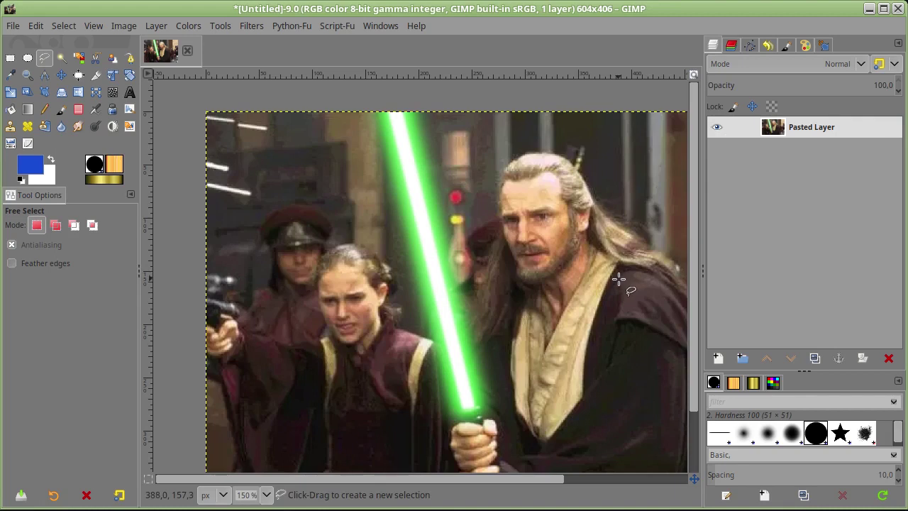
# Undo the flattened result and rerun Blade-Rotoscope with Flatten Image unchecked
pyautogui.hotkey('ctrl', 'z')
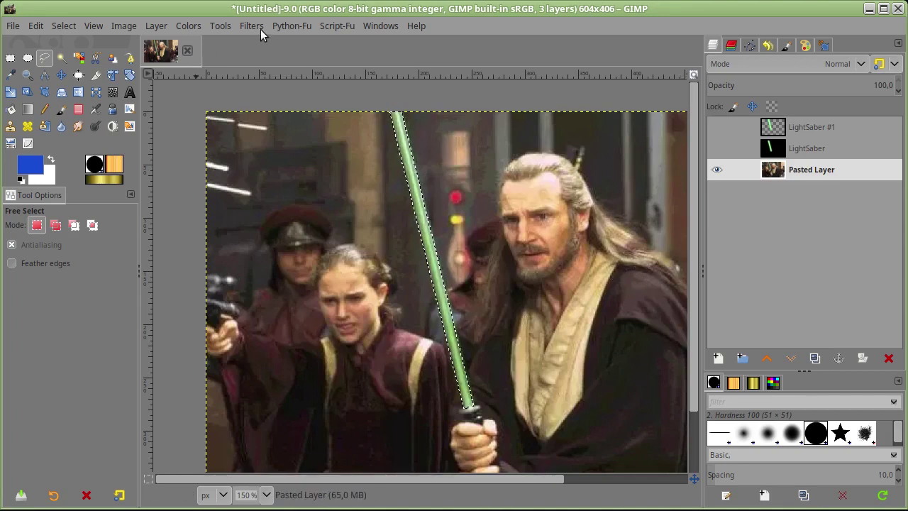
pyautogui.click(289, 27)
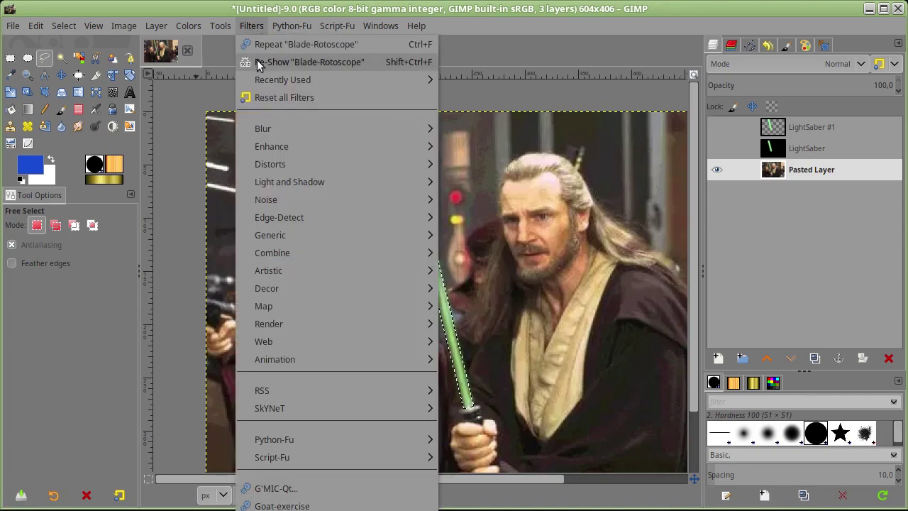
pyautogui.click(259, 62)
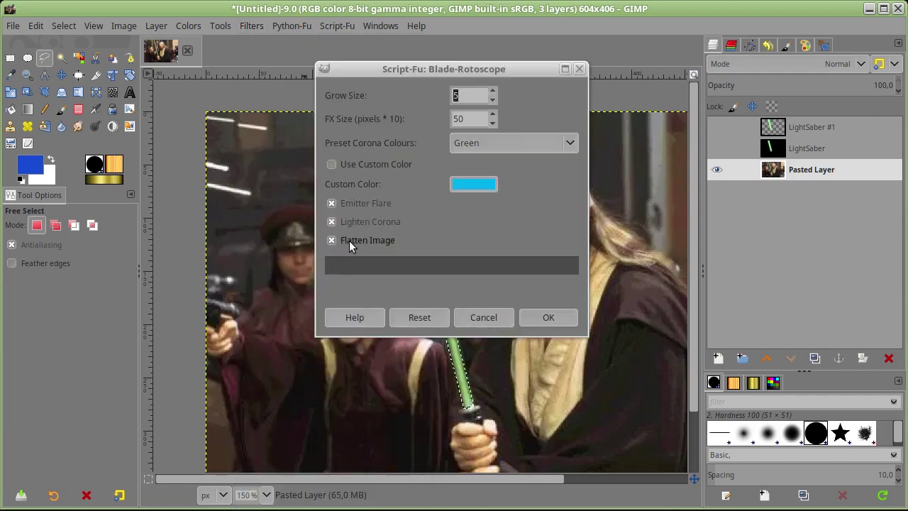
pyautogui.click(349, 240)
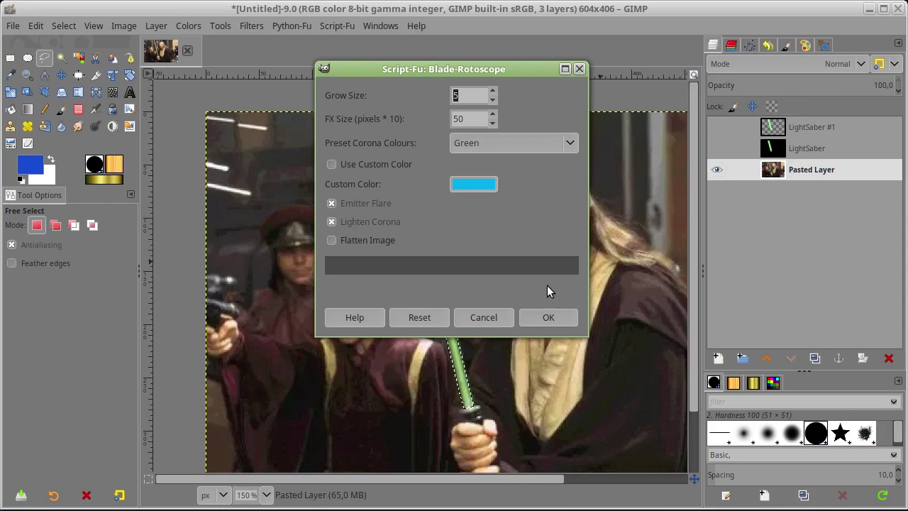
pyautogui.click(559, 316)
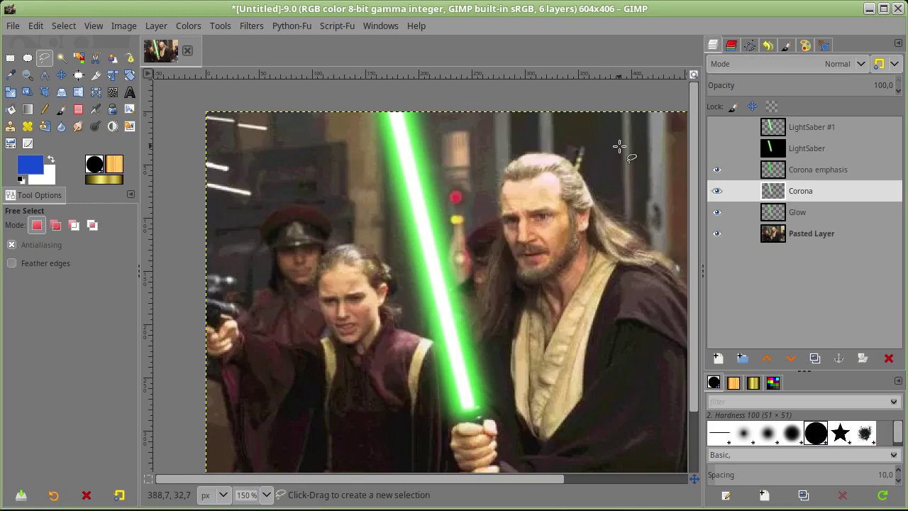
# Hide the film still and merge Corona emphasis and Corona down into the Glow layer
pyautogui.click(716, 233)
pyautogui.click(805, 177)
pyautogui.rightClick(807, 173)
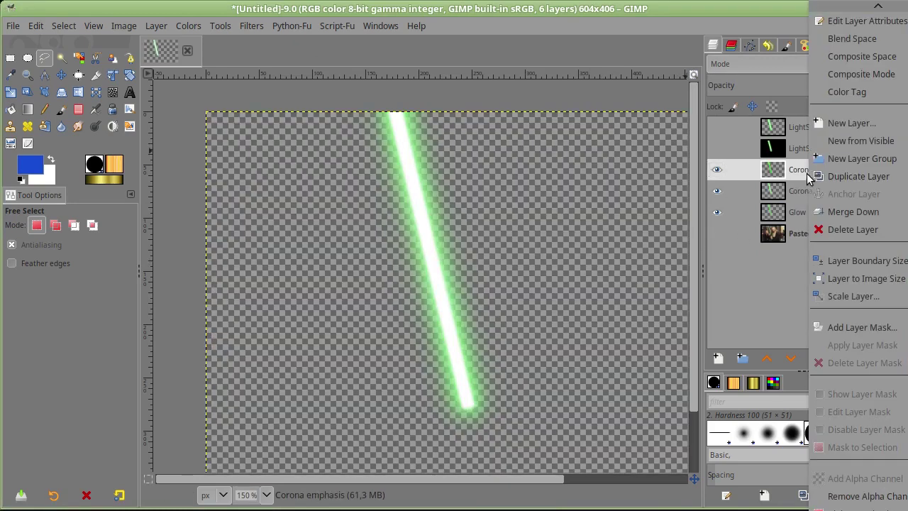
pyautogui.click(859, 212)
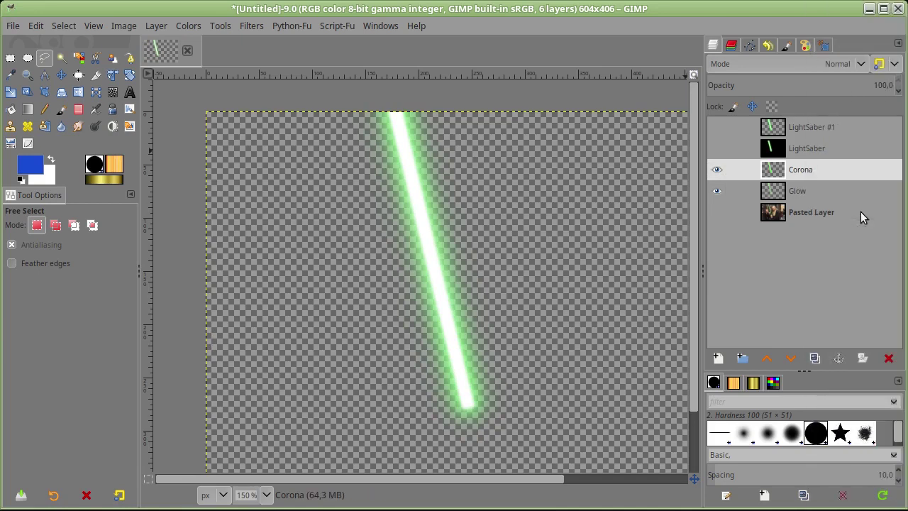
pyautogui.rightClick(825, 171)
pyautogui.click(852, 213)
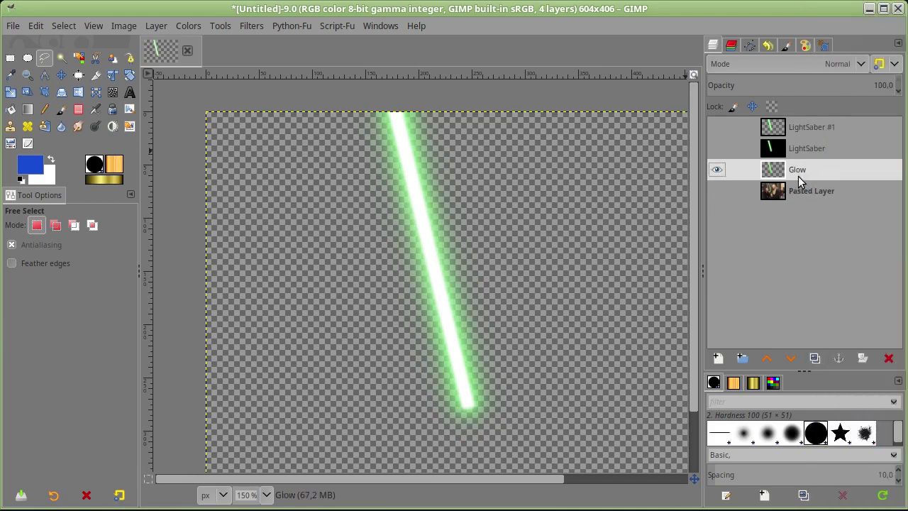
pyautogui.rightClick(799, 170)
pyautogui.click(765, 237)
# Show the film still and compare Glow against LightSaber, ending with both hidden
pyautogui.click(717, 191)
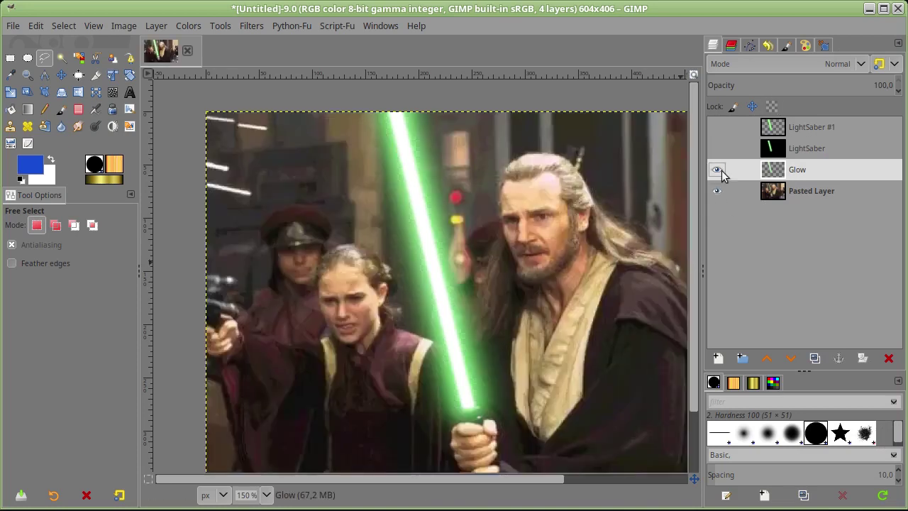
pyautogui.click(717, 121)
pyautogui.click(718, 170)
pyautogui.click(717, 148)
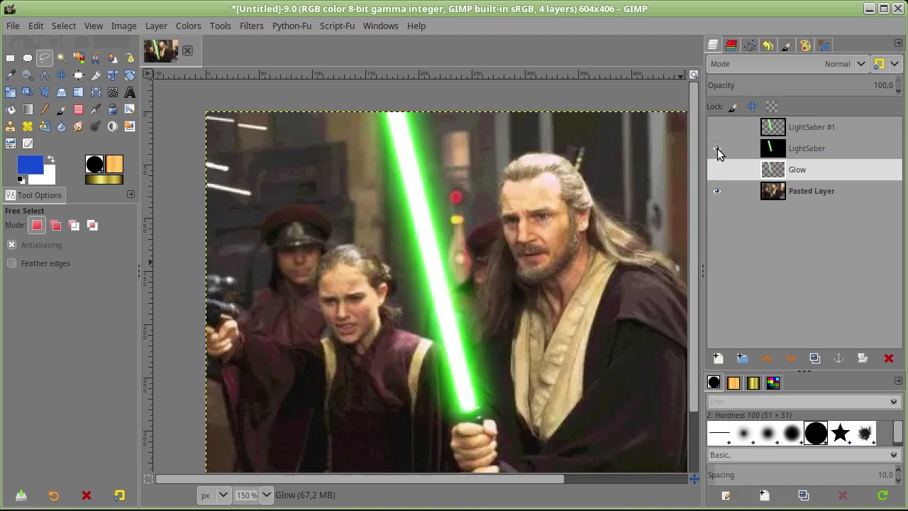
pyautogui.click(717, 148)
pyautogui.click(713, 172)
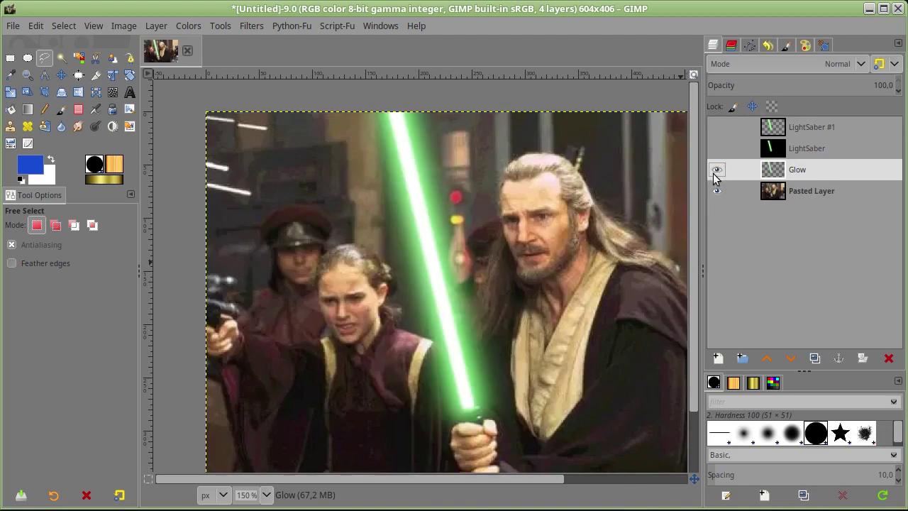
pyautogui.click(715, 170)
pyautogui.click(717, 148)
pyautogui.click(717, 148)
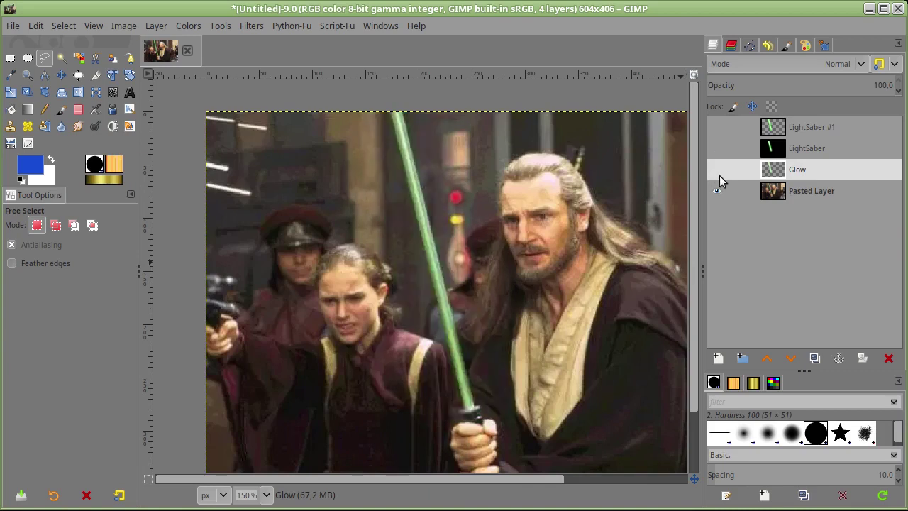
pyautogui.click(718, 171)
pyautogui.click(717, 170)
pyautogui.click(717, 150)
pyautogui.click(717, 150)
pyautogui.click(717, 170)
pyautogui.click(717, 150)
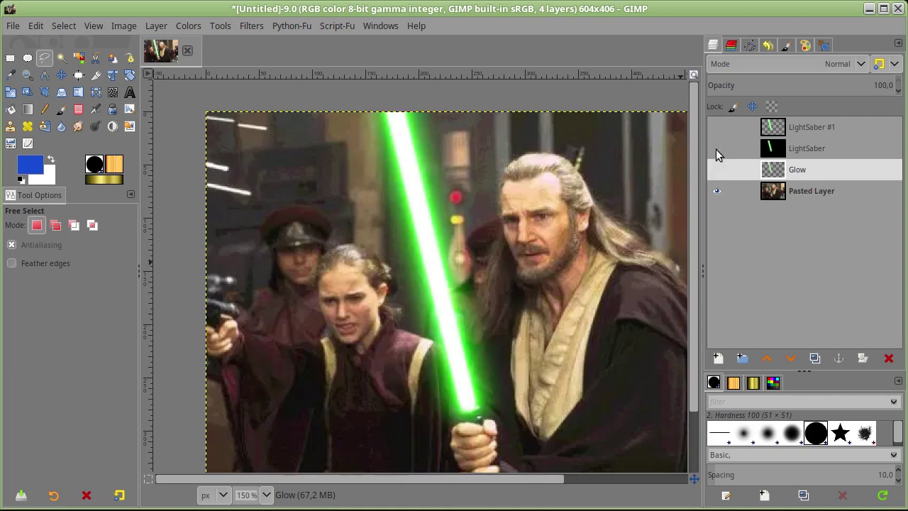
pyautogui.click(716, 149)
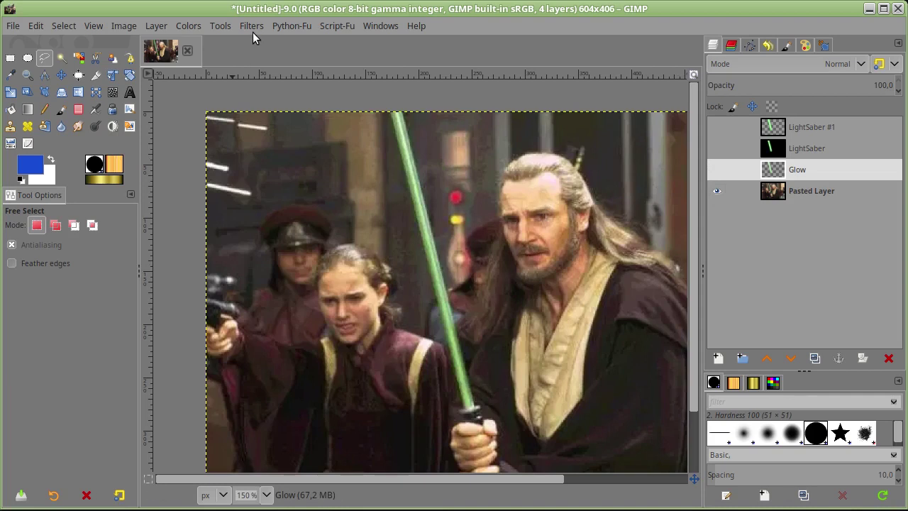
pyautogui.click(252, 31)
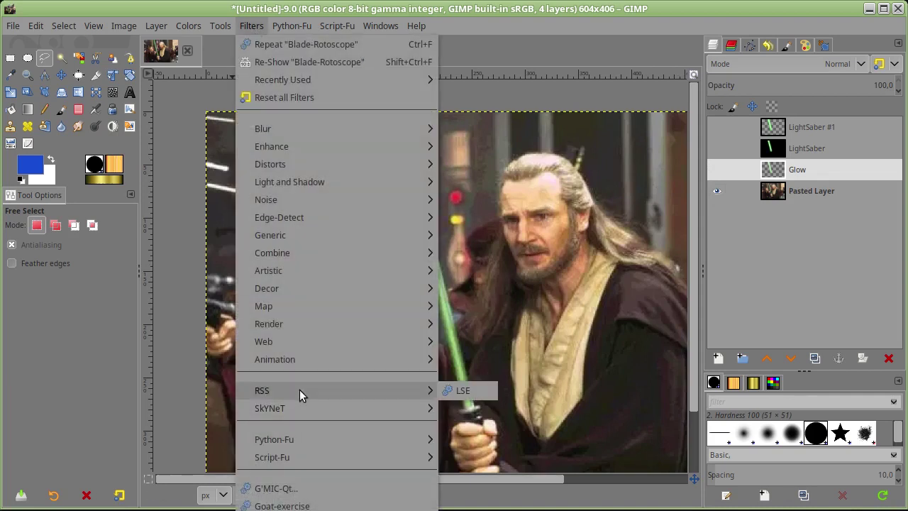
# Add a new transparent layer named Layer through the New Layer dialog
pyautogui.click(817, 244)
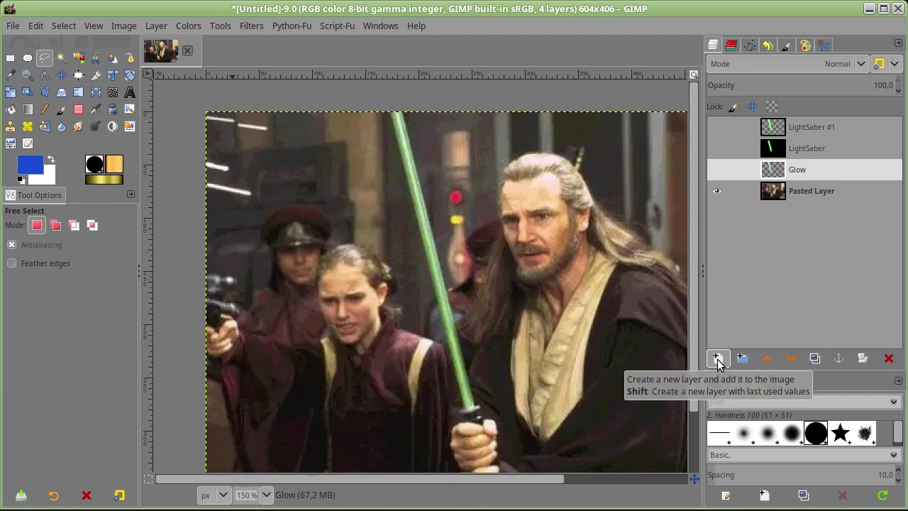
pyautogui.click(716, 358)
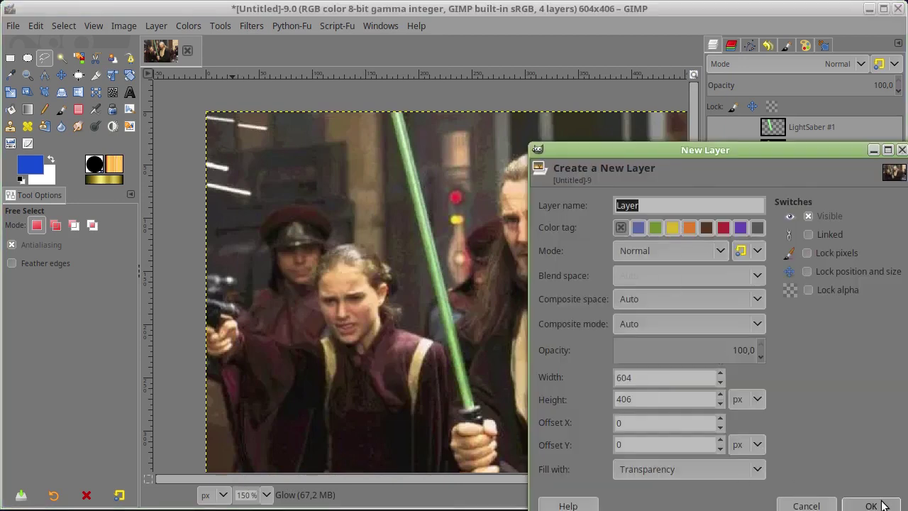
pyautogui.click(871, 504)
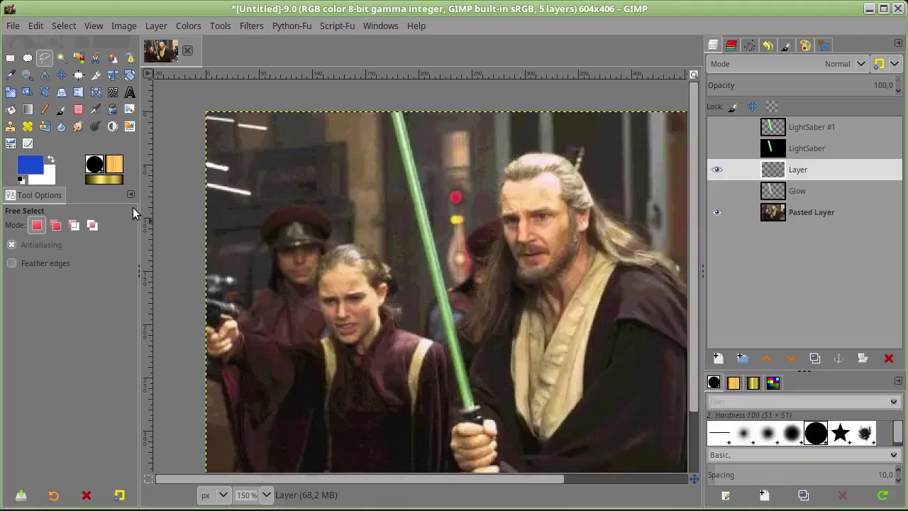
# Paint a straight 10 px blue Paintbrush line from the saber hilt to the image top
pyautogui.click(62, 109)
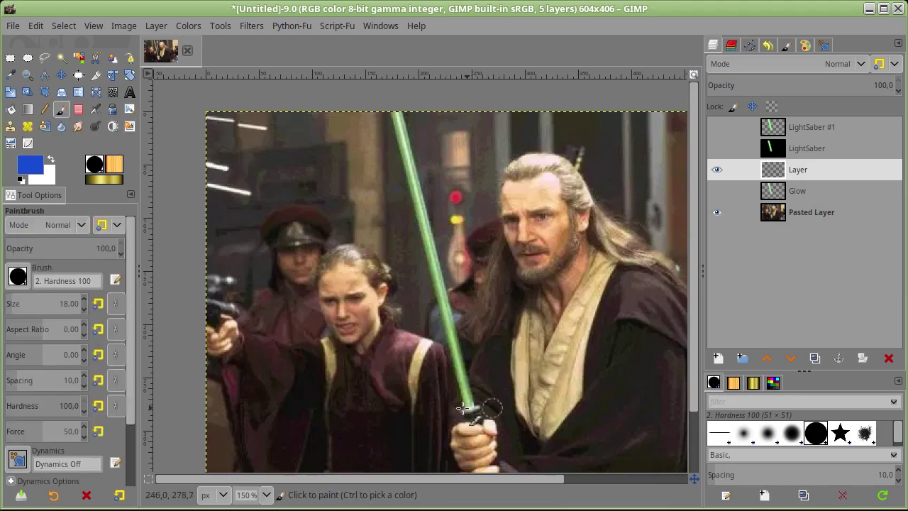
pyautogui.keyDown('ctrl'); pyautogui.scroll(3, 491, 400); pyautogui.keyUp('ctrl')
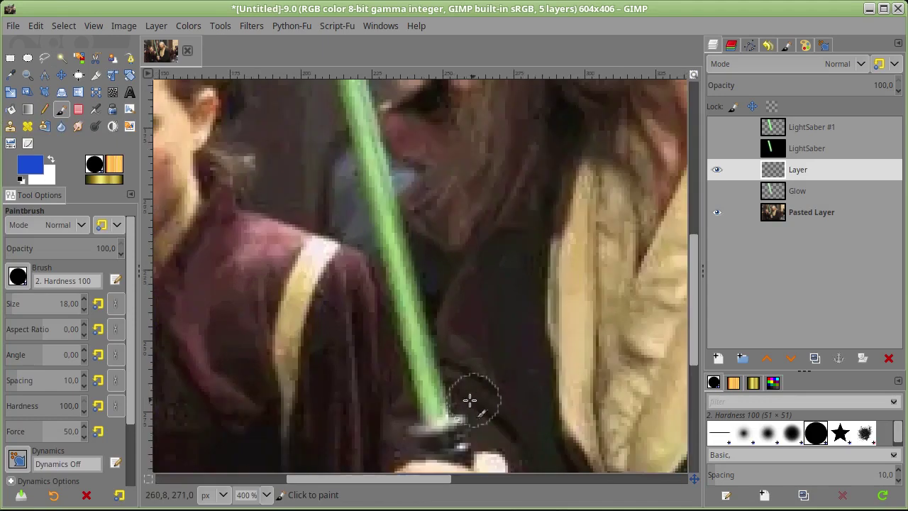
pyautogui.press('[')
pyautogui.press('[')
pyautogui.press('[')
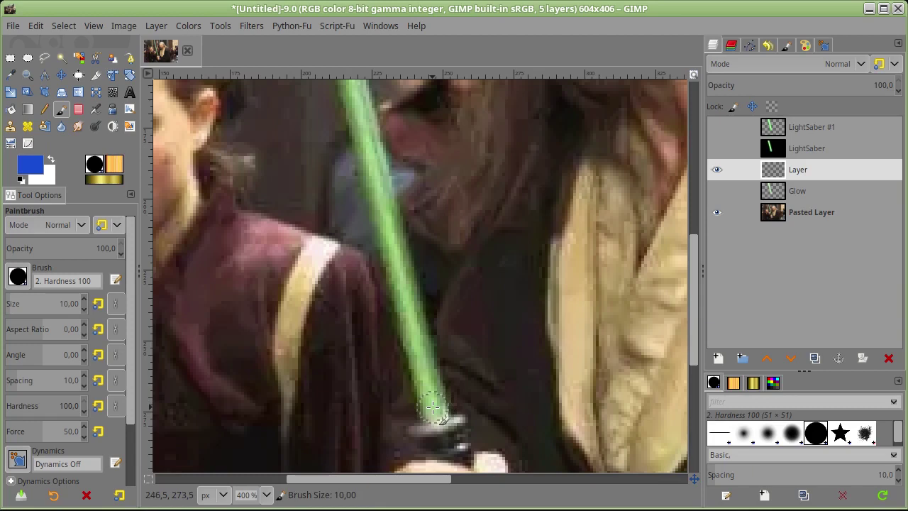
pyautogui.keyDown('ctrl'); pyautogui.scroll(-3, 432, 407); pyautogui.keyUp('ctrl')
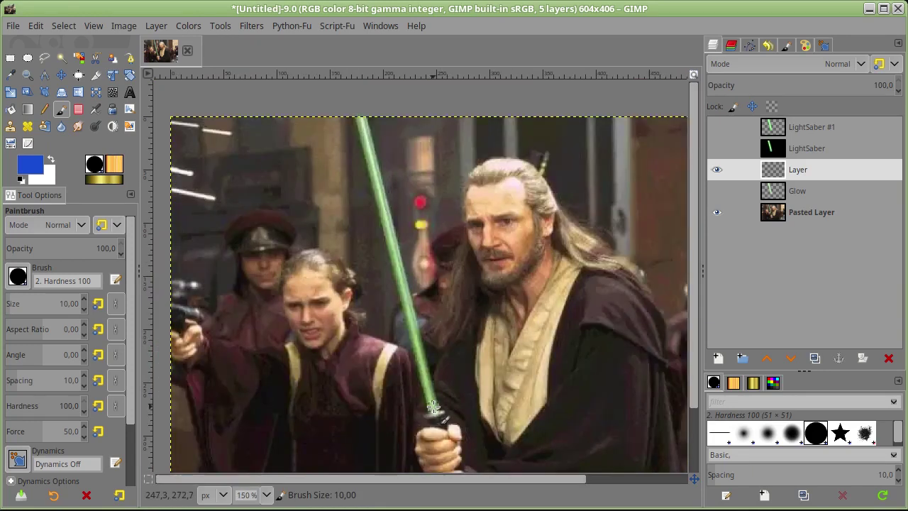
pyautogui.click(433, 406)
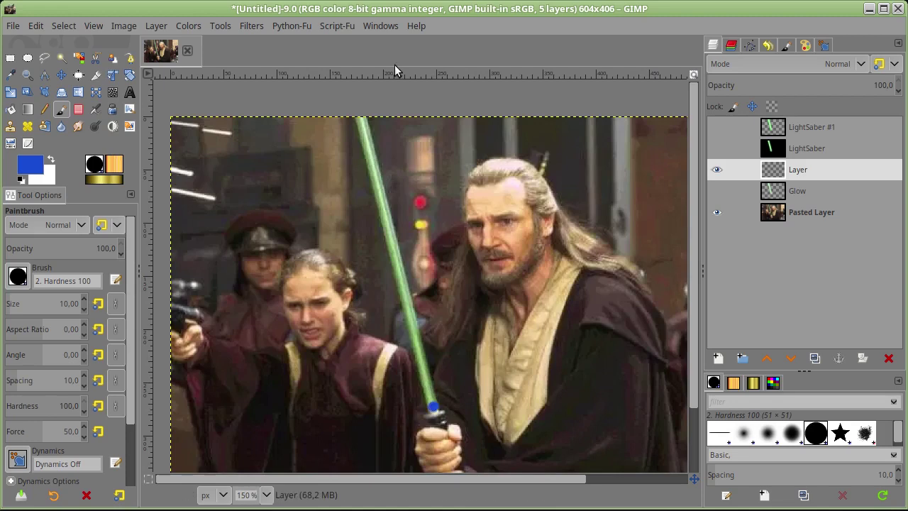
pyautogui.keyDown('shift'); pyautogui.click(360, 116); pyautogui.keyUp('shift')
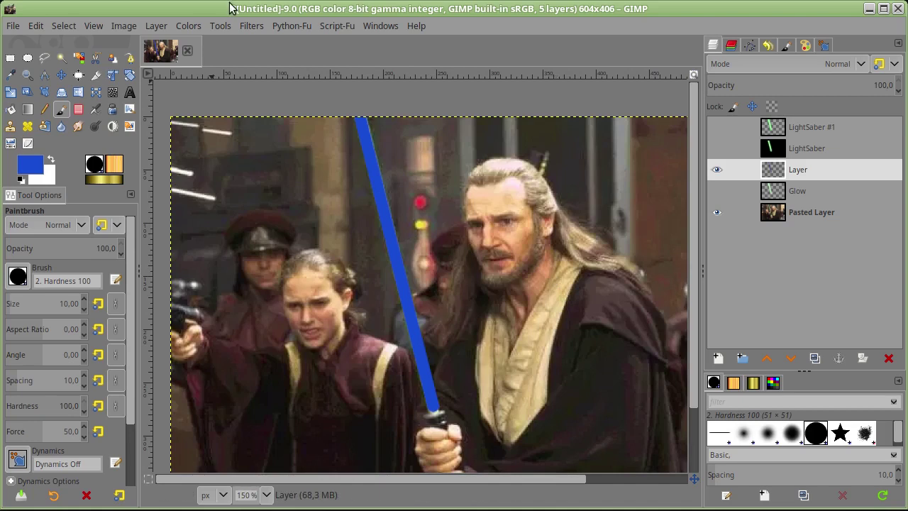
pyautogui.click(250, 26)
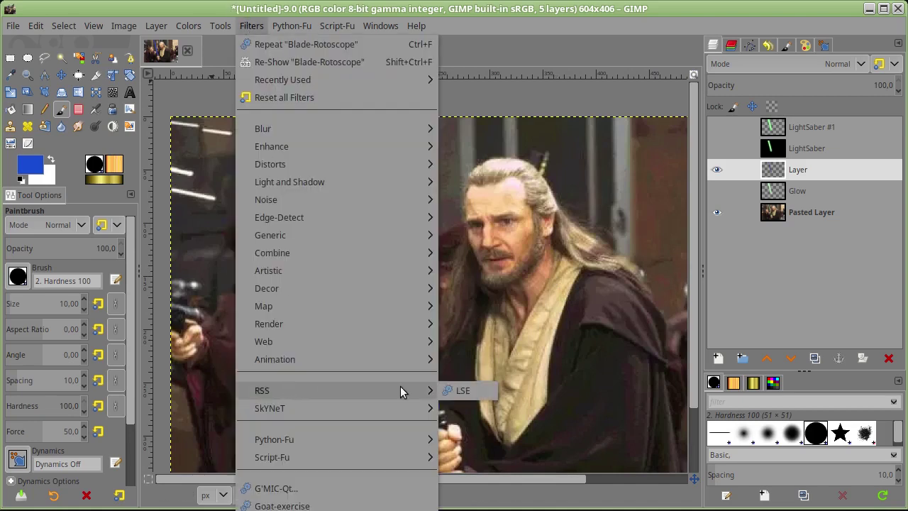
pyautogui.click(474, 389)
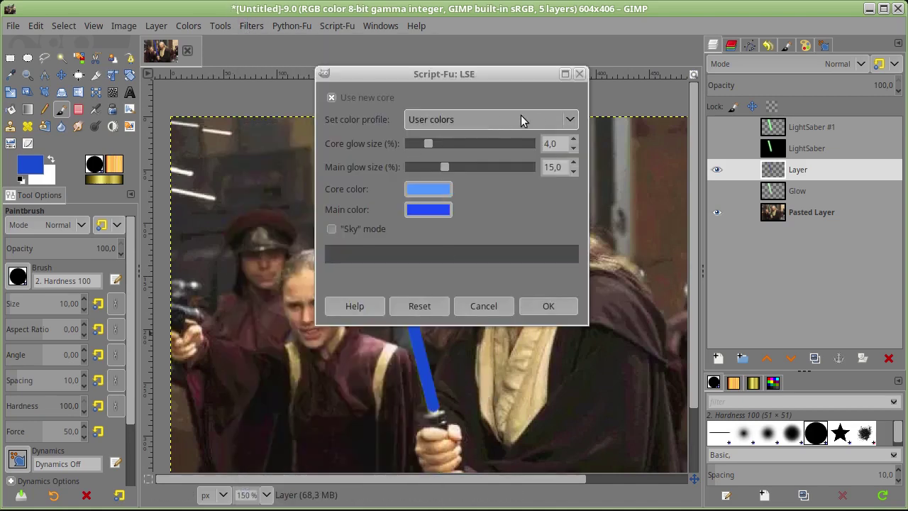
pyautogui.click(572, 117)
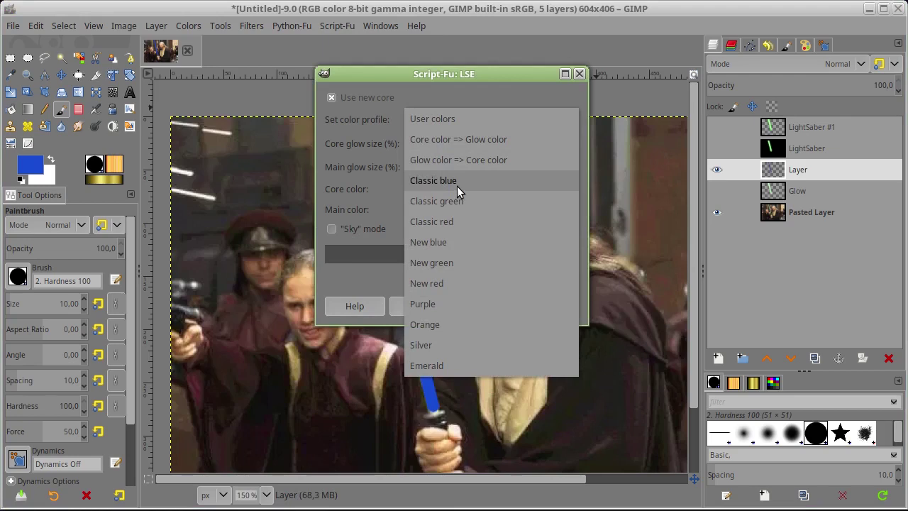
pyautogui.click(456, 222)
pyautogui.click(551, 125)
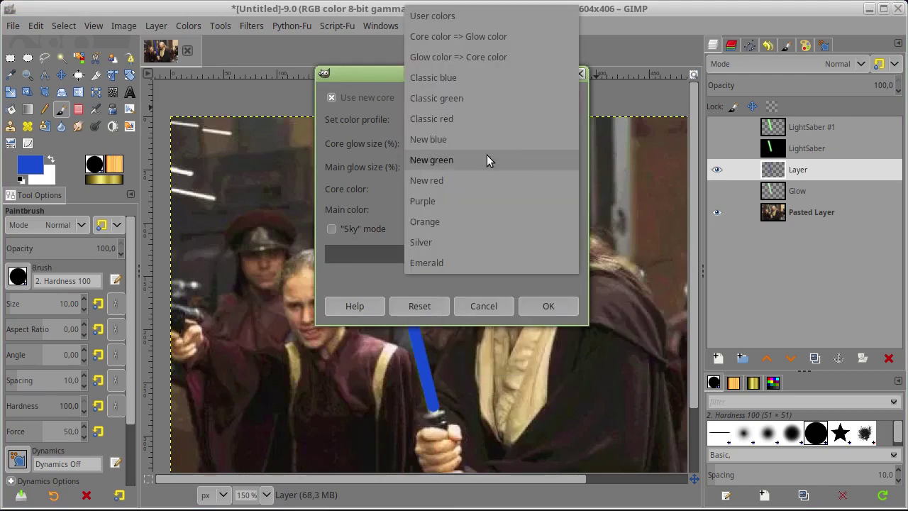
pyautogui.click(457, 103)
pyautogui.click(558, 305)
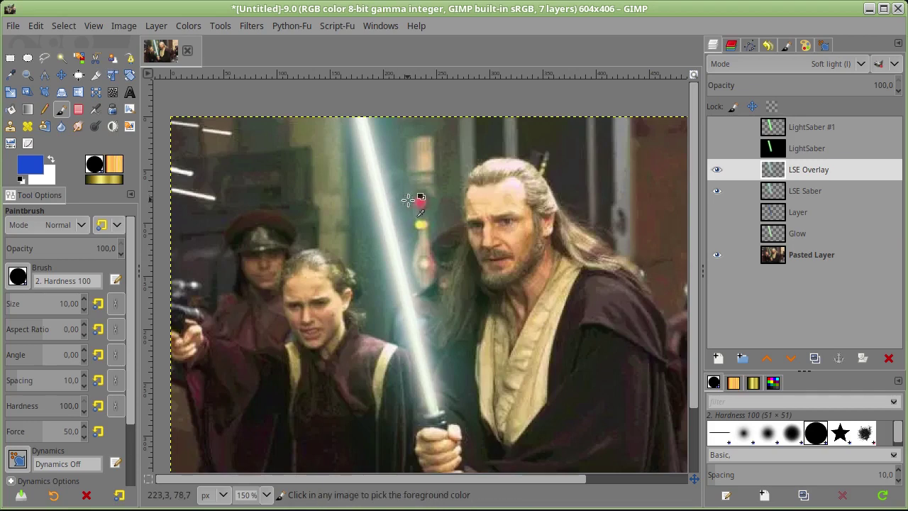
pyautogui.hotkey('ctrl', 'z')
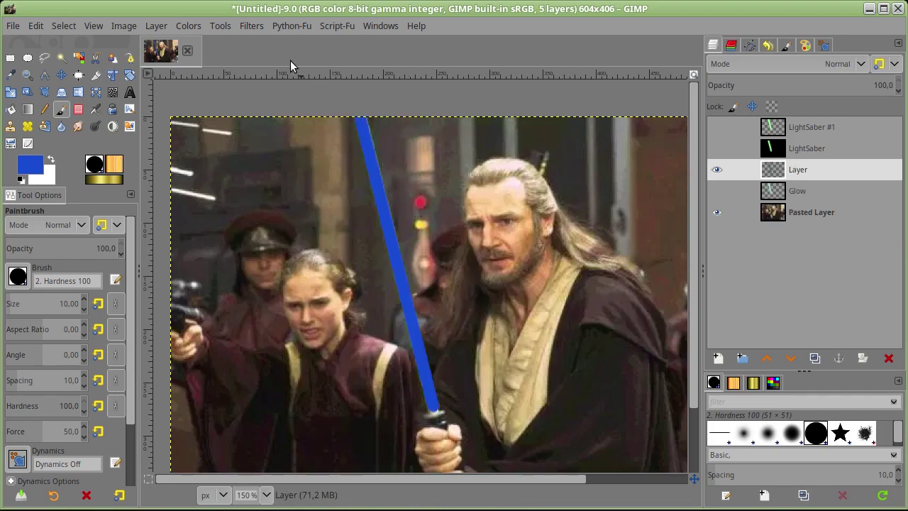
# Rerun LSE with Core glow 2,0 and Main glow 0,8
pyautogui.click(253, 27)
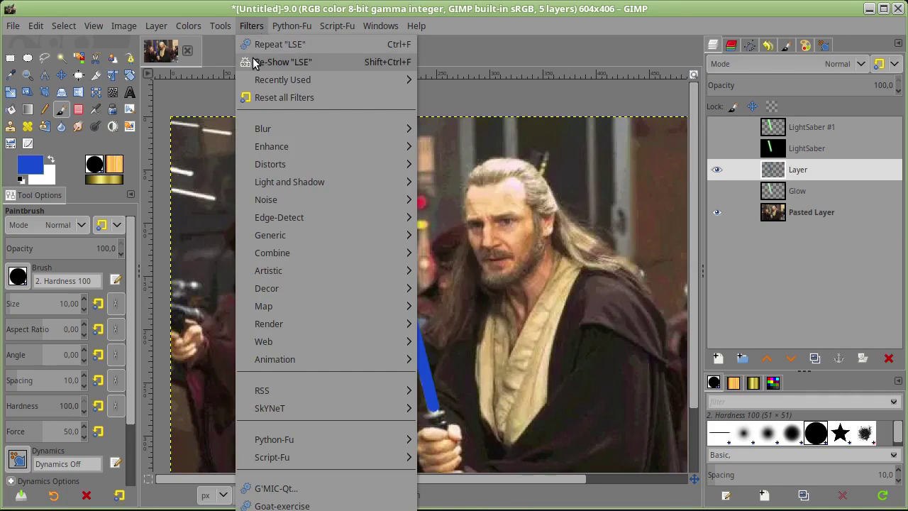
pyautogui.click(256, 62)
pyautogui.click(571, 170)
pyautogui.click(571, 171)
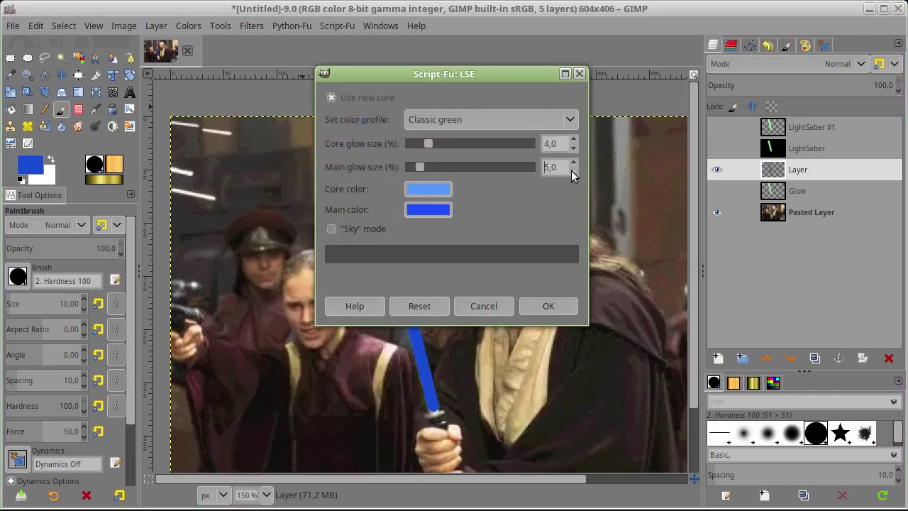
pyautogui.click(574, 146)
pyautogui.write('0,8')
pyautogui.click(557, 315)
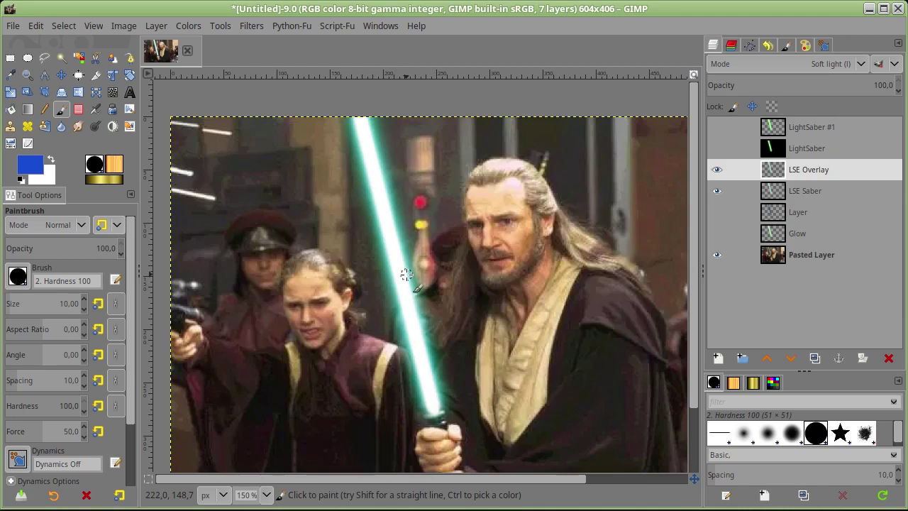
# Delete the LSE Saber and LSE Overlay layers
pyautogui.click(805, 191)
pyautogui.click(890, 358)
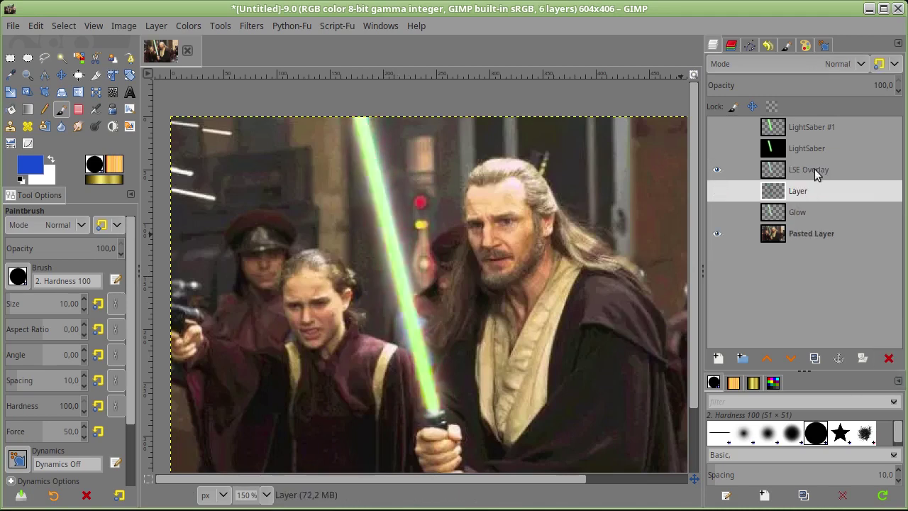
pyautogui.click(814, 169)
pyautogui.click(889, 359)
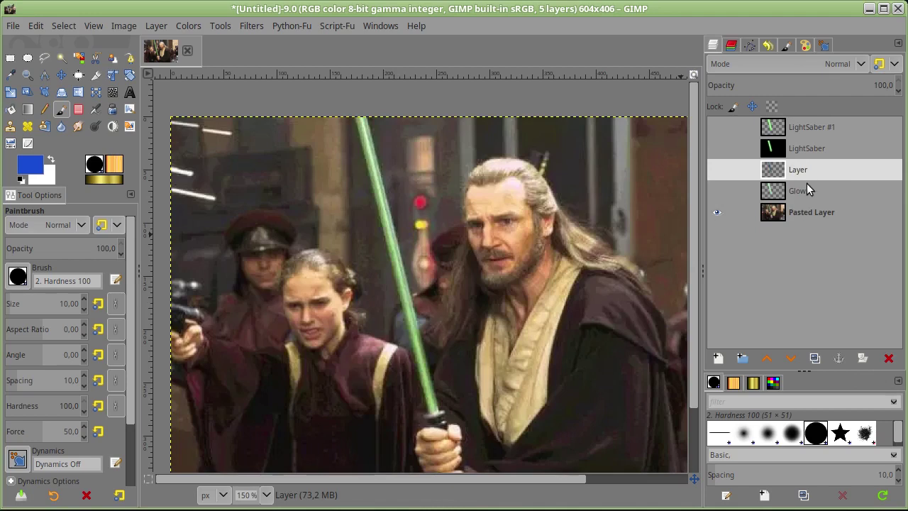
# Show Layer and rerun LSE with the New green profile and Main glow 5,8
pyautogui.click(716, 169)
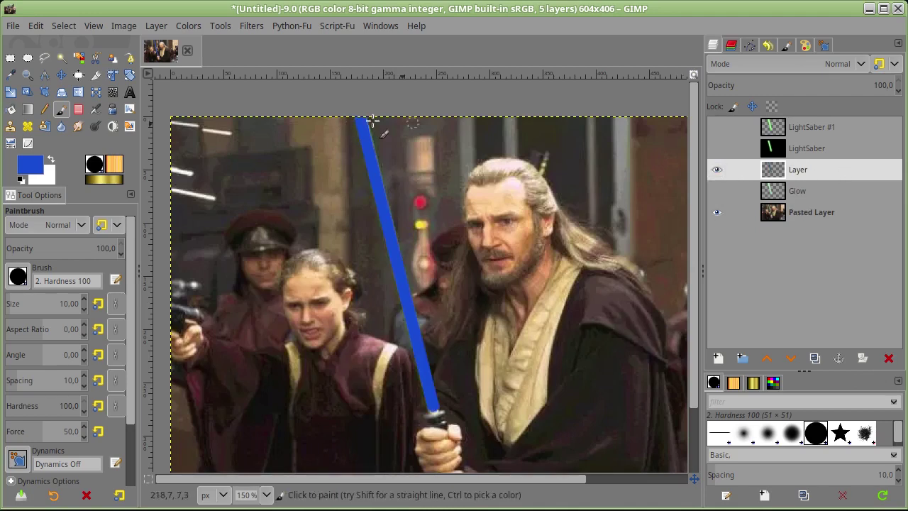
pyautogui.click(251, 26)
pyautogui.click(266, 60)
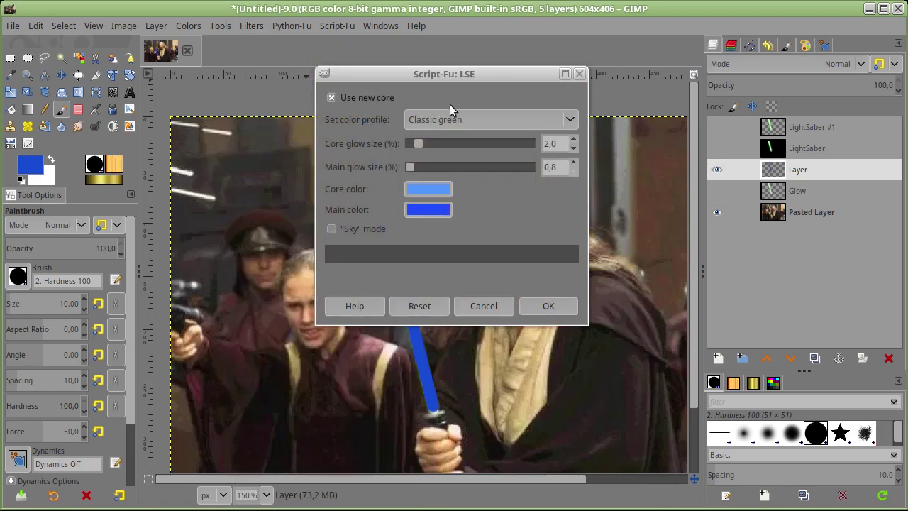
pyautogui.click(536, 122)
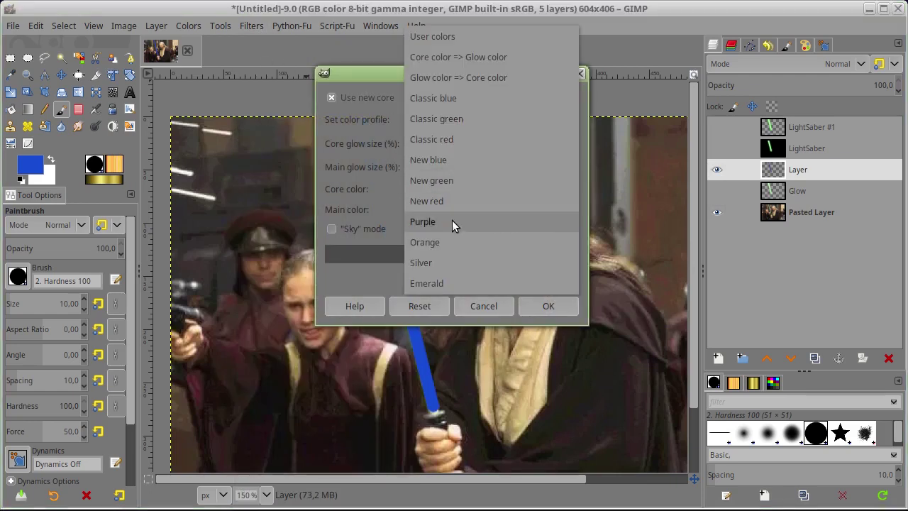
pyautogui.click(447, 182)
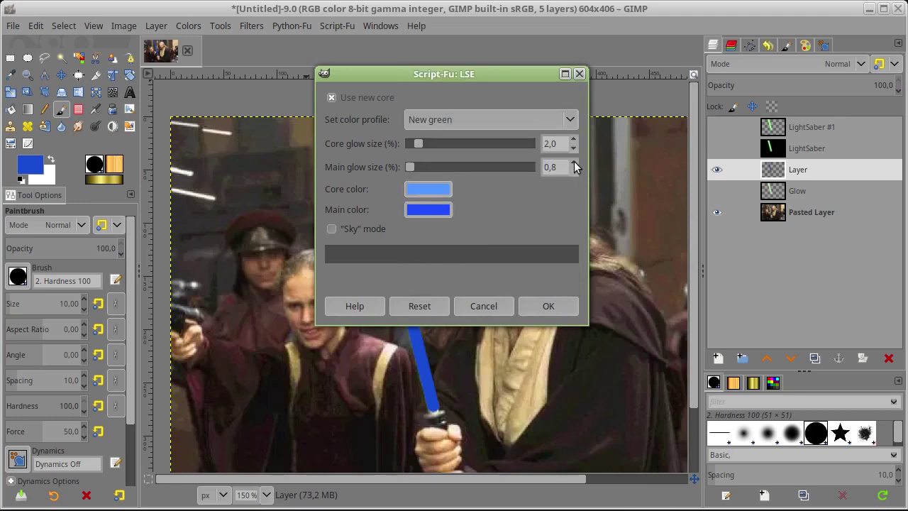
pyautogui.scroll(5, 574, 167)
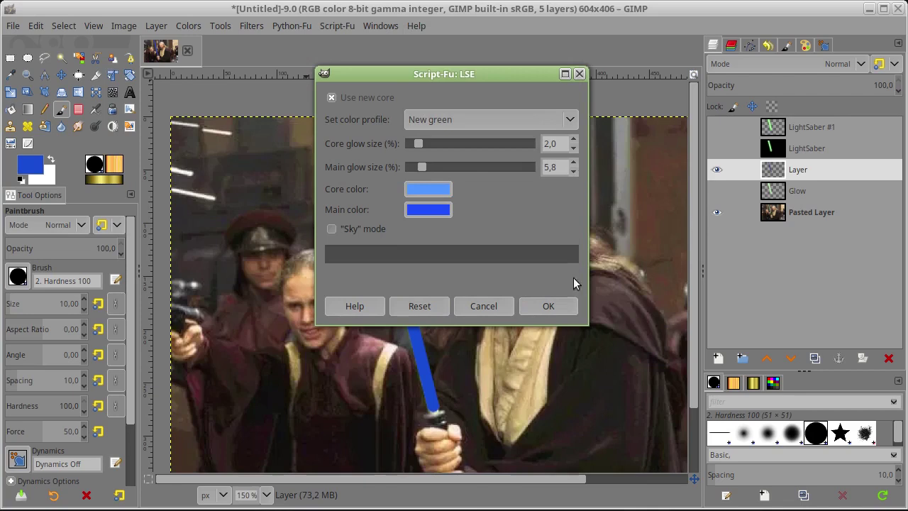
pyautogui.click(558, 310)
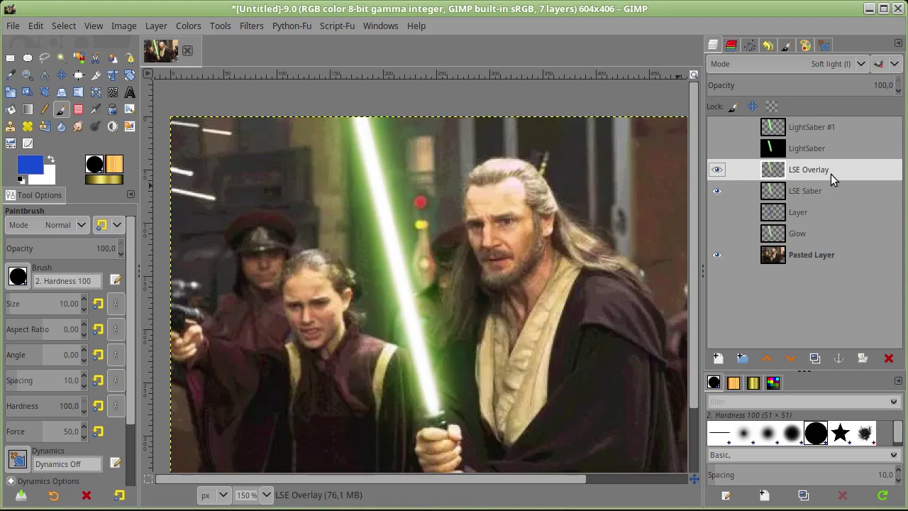
# Delete the LSE layers and the blue Layer, then toggle Glow and LightSaber visibility
pyautogui.click(889, 358)
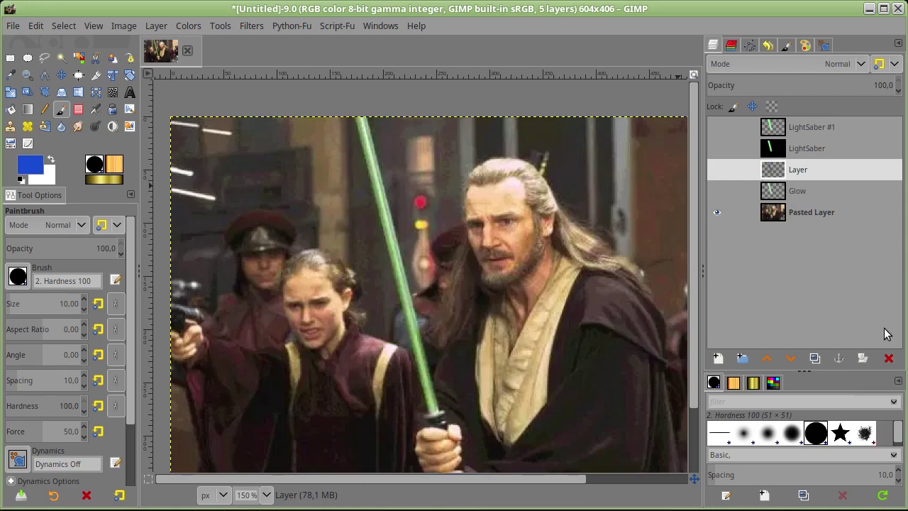
pyautogui.click(889, 358)
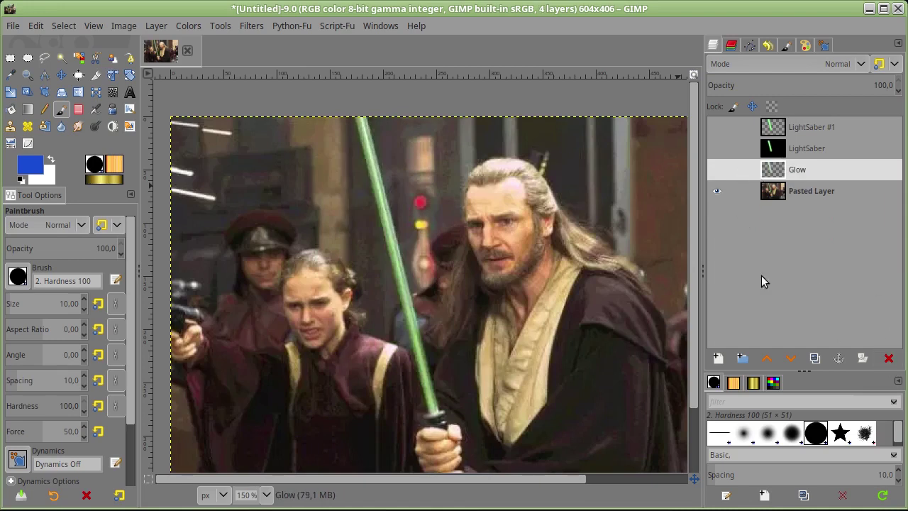
pyautogui.click(717, 171)
pyautogui.click(716, 170)
pyautogui.click(717, 148)
# Hide the LightSaber layer, then open the blog's Dodaci za Gimp page listing Blade Rotoscope 1.4
pyautogui.click(717, 148)
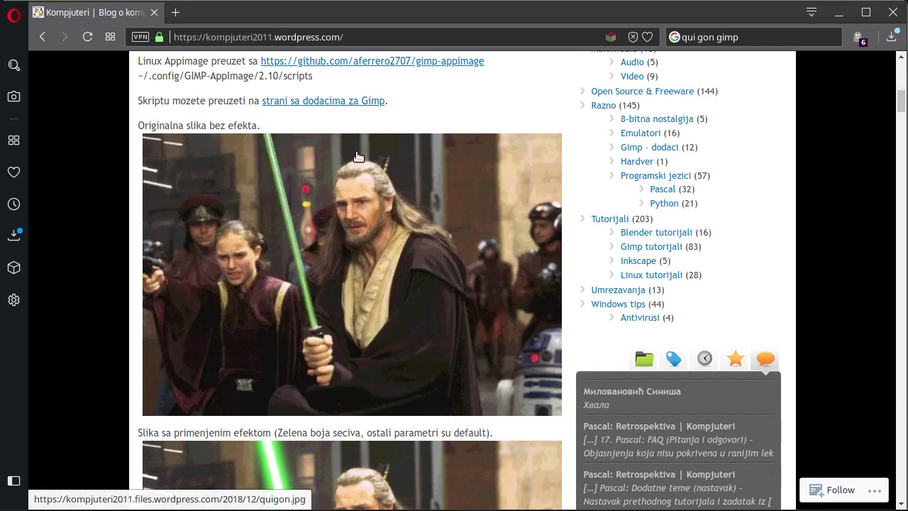
pyautogui.scroll(2, 369, 170)
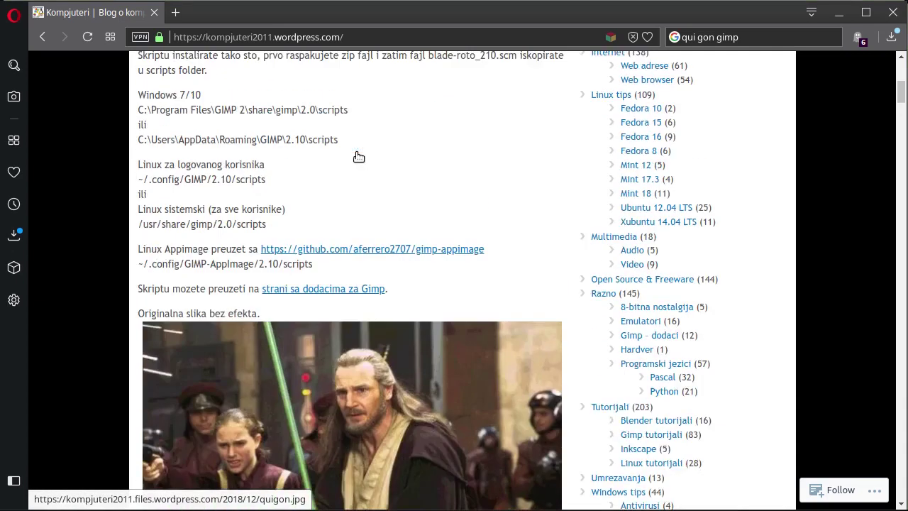
pyautogui.scroll(-3, 356, 159)
pyautogui.scroll(-3, 358, 164)
pyautogui.scroll(5, 359, 164)
pyautogui.scroll(5, 341, 177)
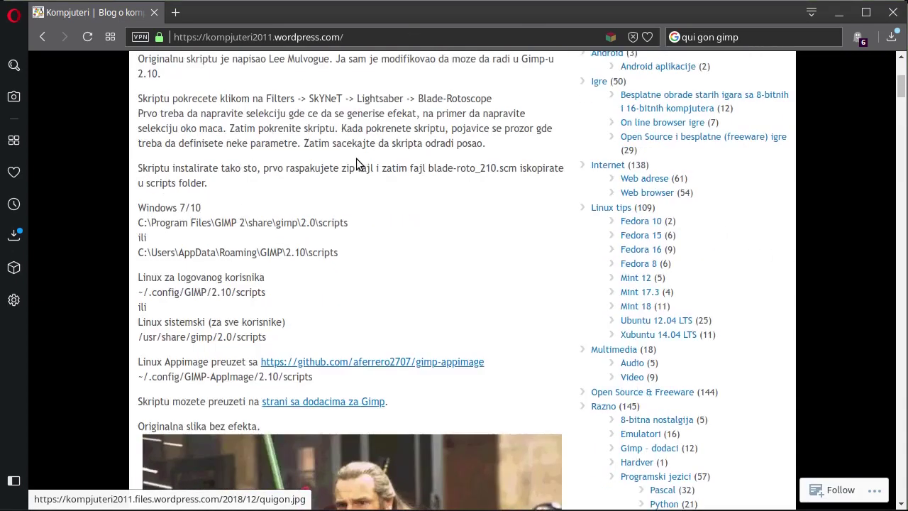
pyautogui.scroll(3, 298, 199)
pyautogui.click(264, 219)
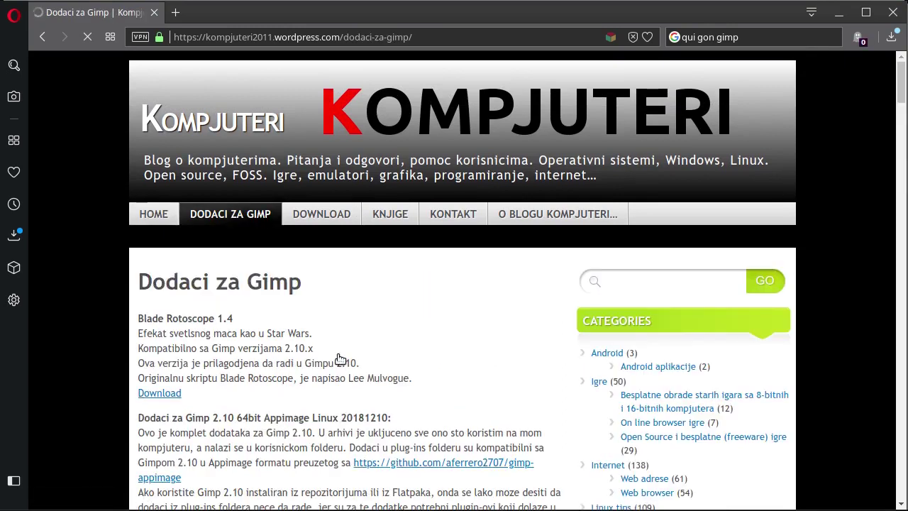
pyautogui.scroll(-3, 165, 297)
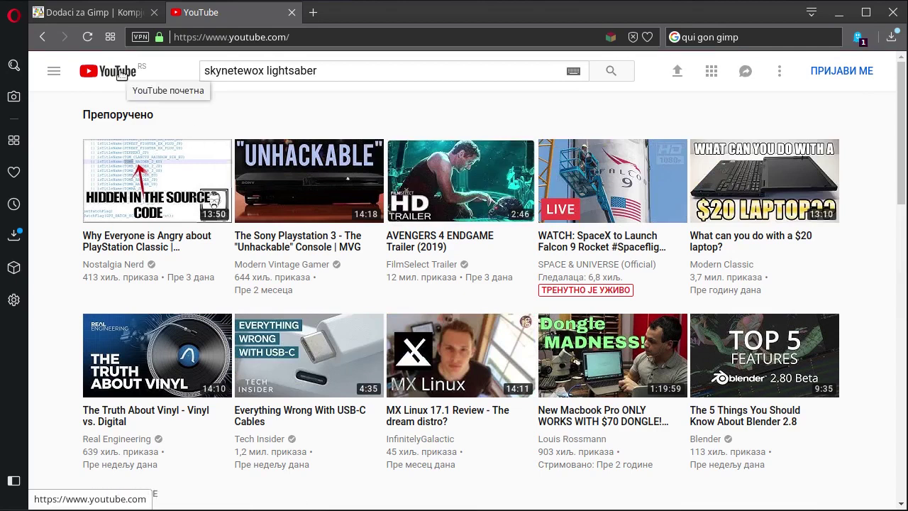
# Search YouTube for just 'skynetewox' and open the skynetewox channel page
pyautogui.moveTo(267, 72); pyautogui.dragTo(558, 72)
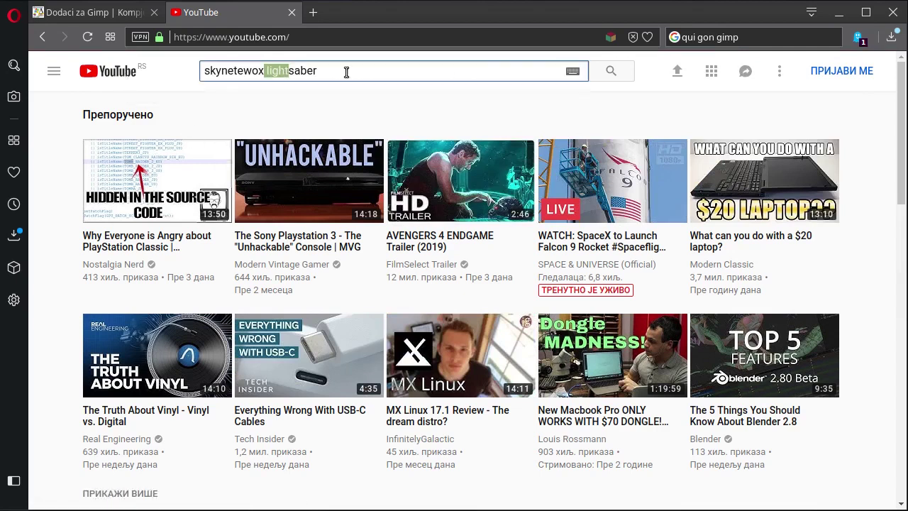
pyautogui.press('BackSpace')
pyautogui.press('Return')
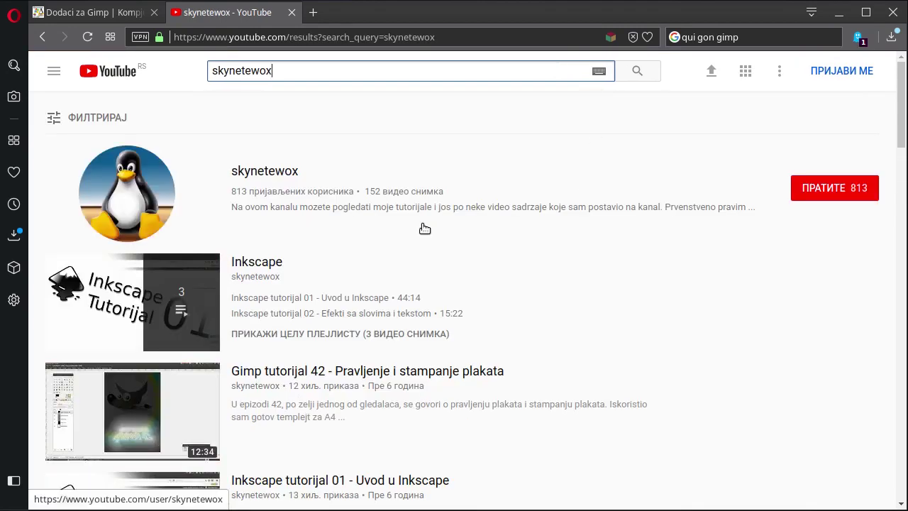
pyautogui.scroll(-2, 423, 227)
pyautogui.scroll(-2, 423, 227)
pyautogui.scroll(-4, 424, 224)
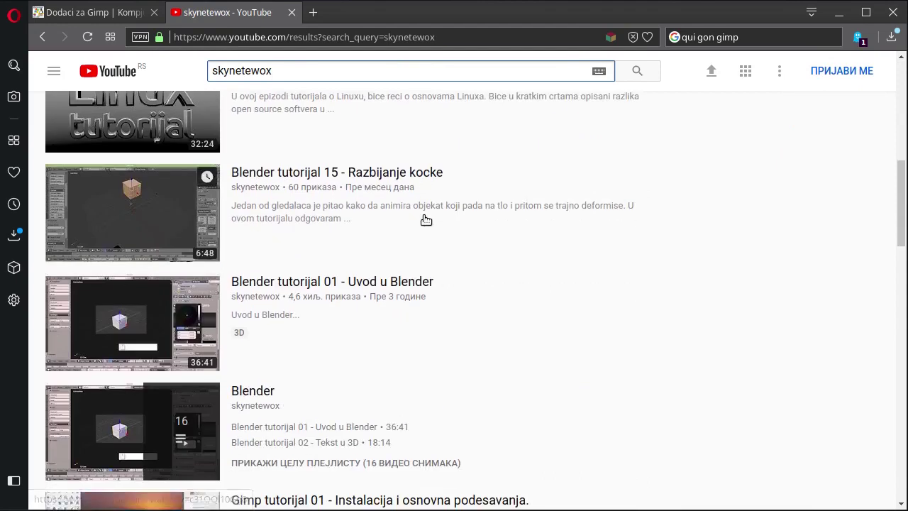
pyautogui.scroll(-4, 426, 220)
pyautogui.scroll(8, 426, 212)
pyautogui.scroll(4, 419, 216)
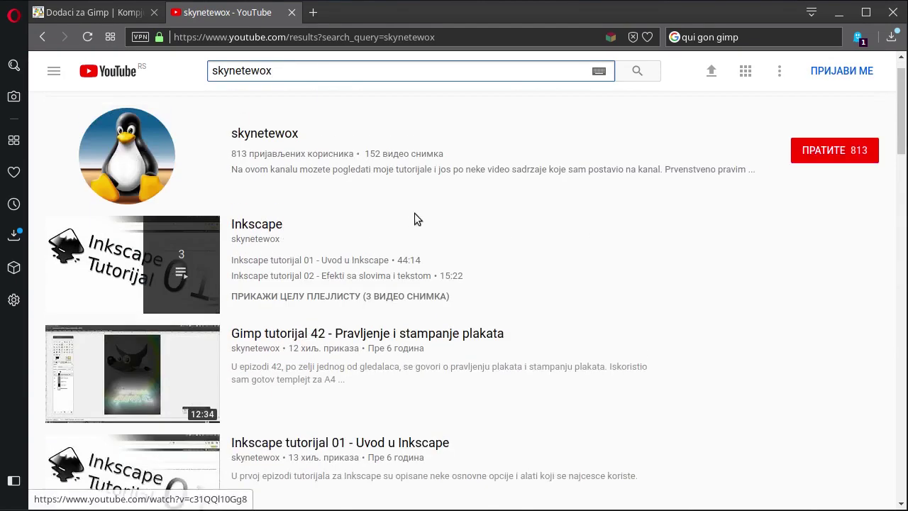
pyautogui.click(284, 174)
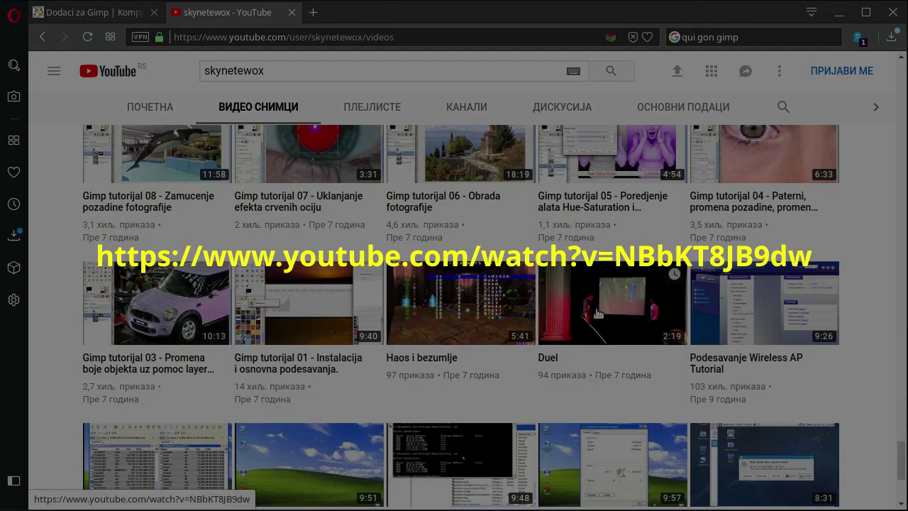
# Play the Duel video from the start, pausing it at 0:10
pyautogui.click(598, 313)
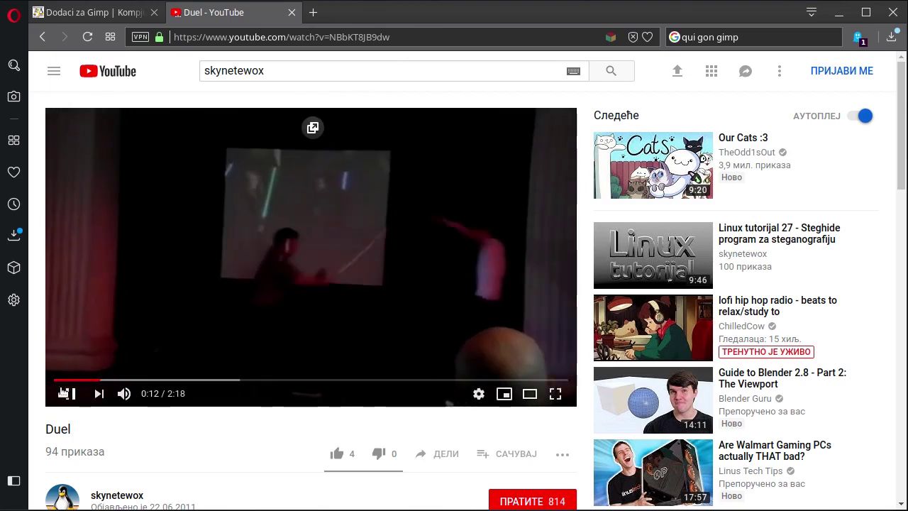
pyautogui.click(58, 381)
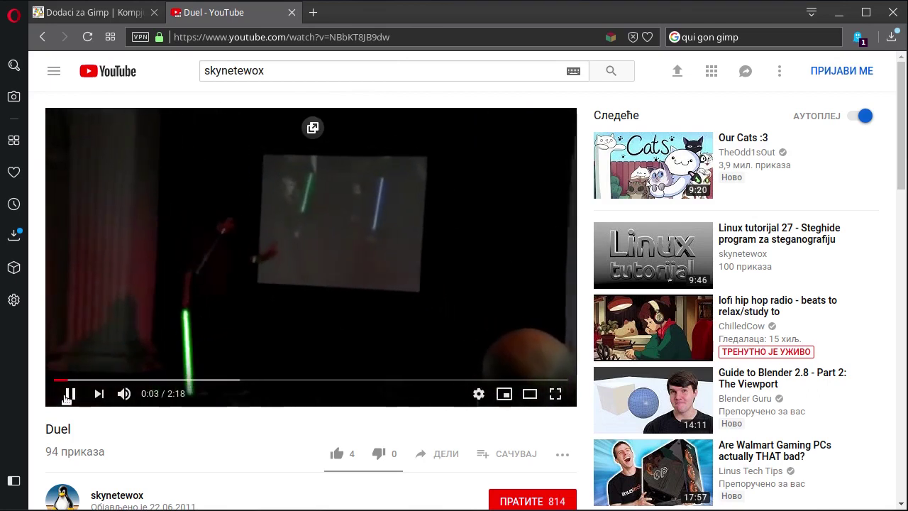
pyautogui.click(67, 396)
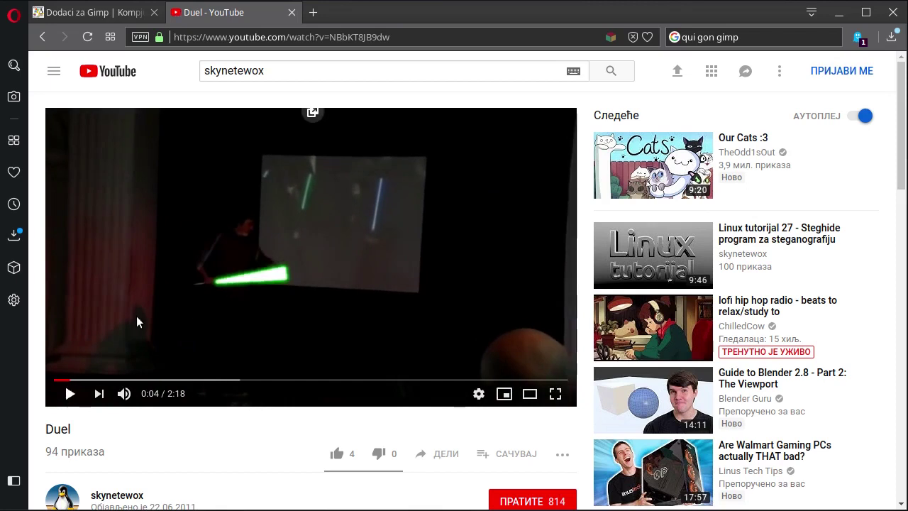
pyautogui.click(70, 394)
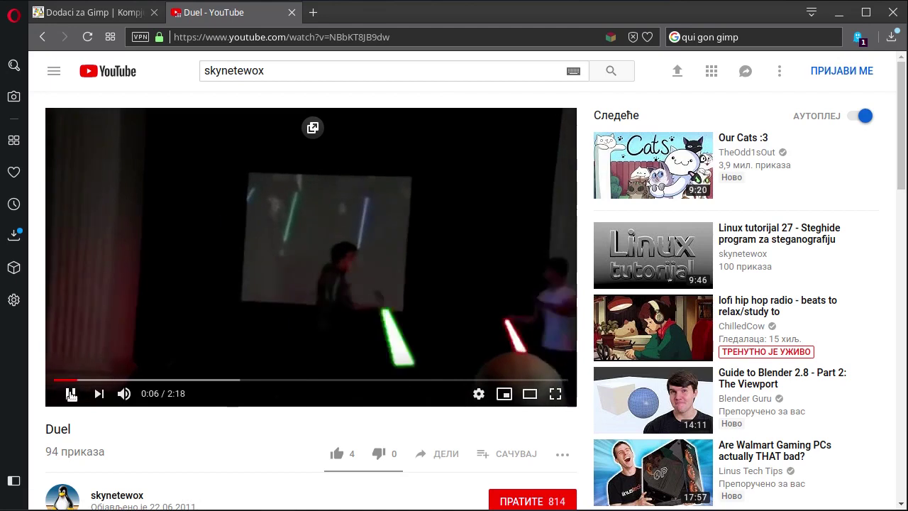
pyautogui.click(70, 394)
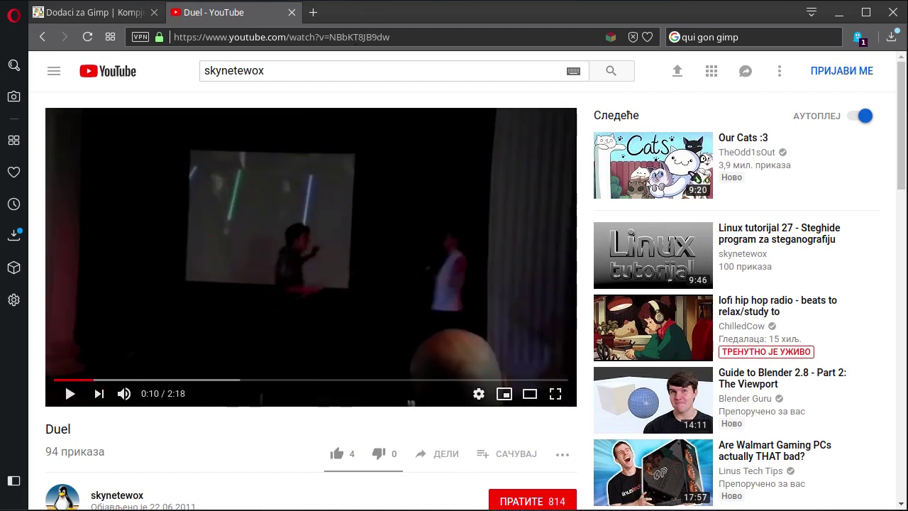